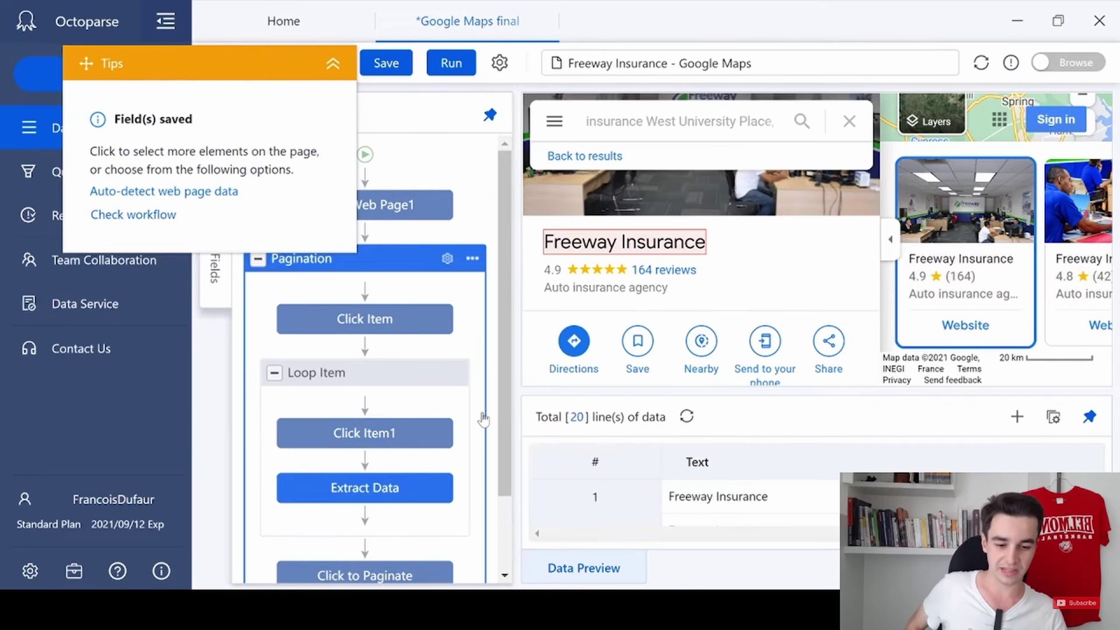
Extract Freeway Insurance's '164 reviews' count, 4.9 rating, 'Auto insurance agency' category and address as text fields
left_click(664, 270)
left_click(192, 209)
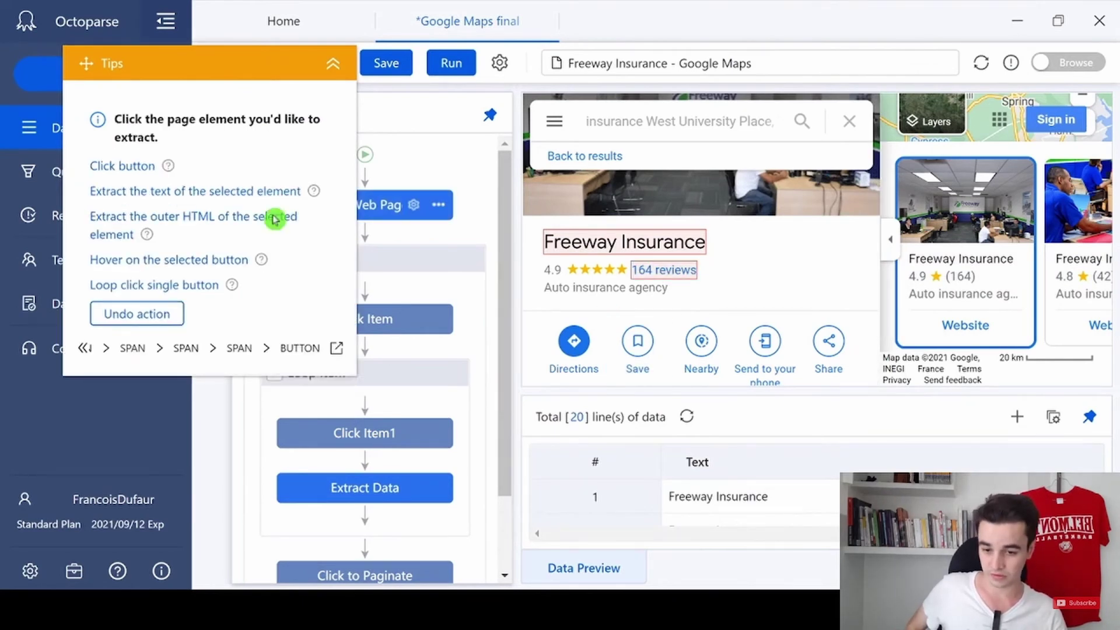
left_click(552, 269)
left_click(207, 186)
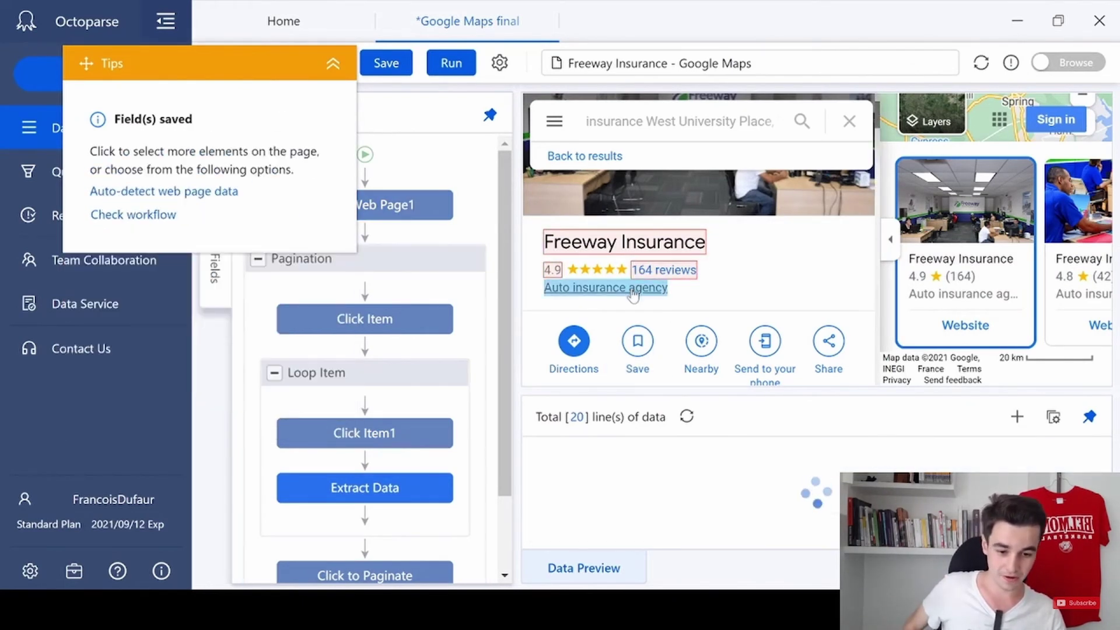
left_click(605, 287)
left_click(195, 191)
scroll(700, 262, "down", 3)
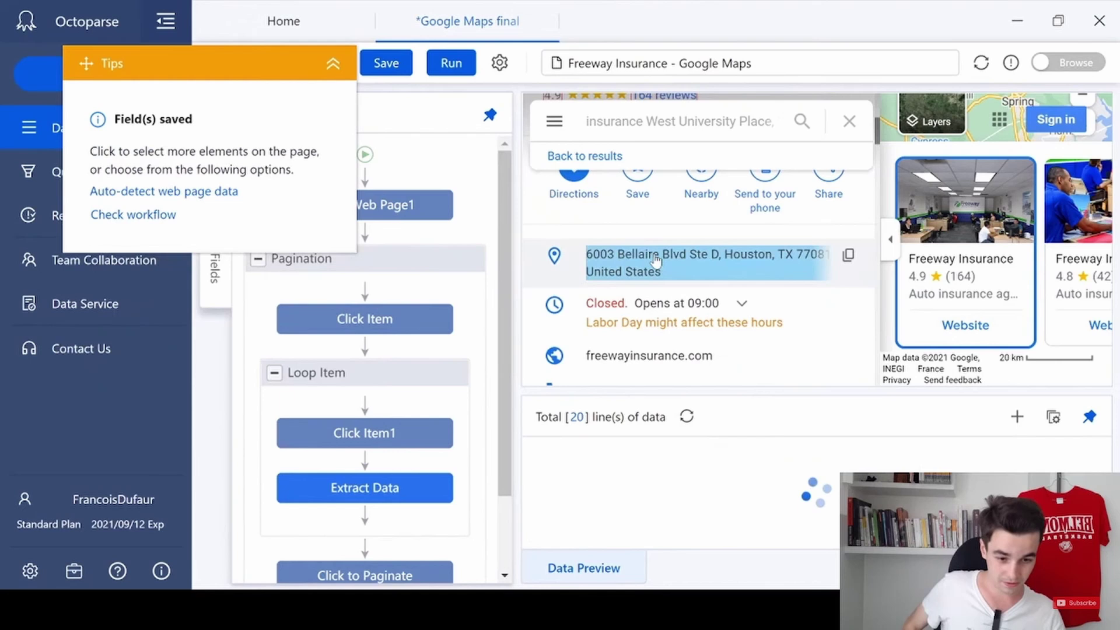
left_click(700, 263)
left_click(165, 190)
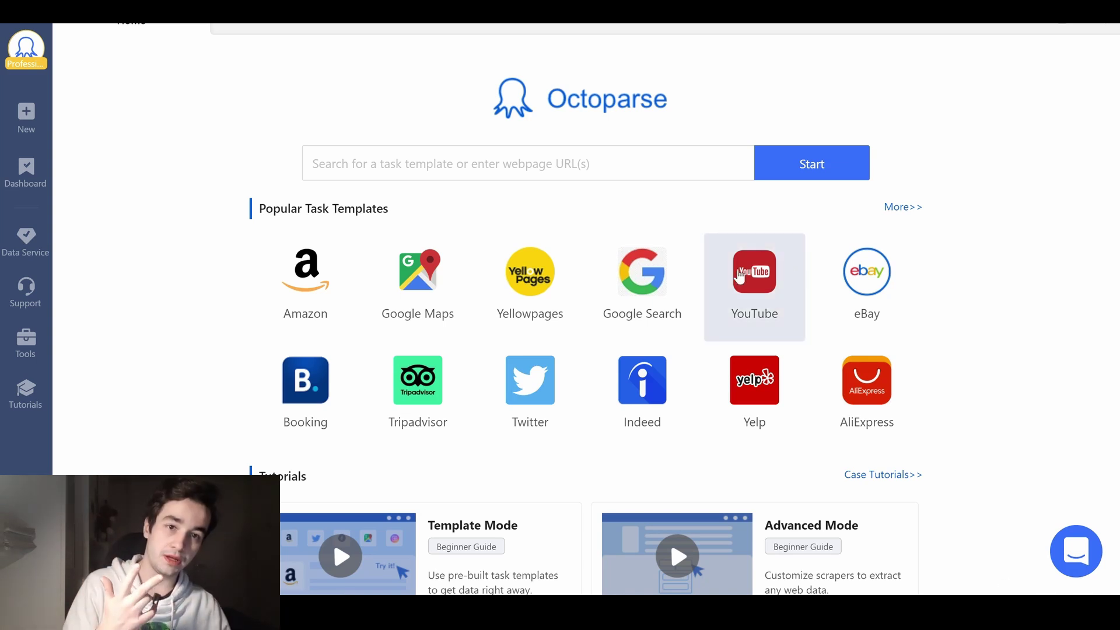
left_click(382, 110)
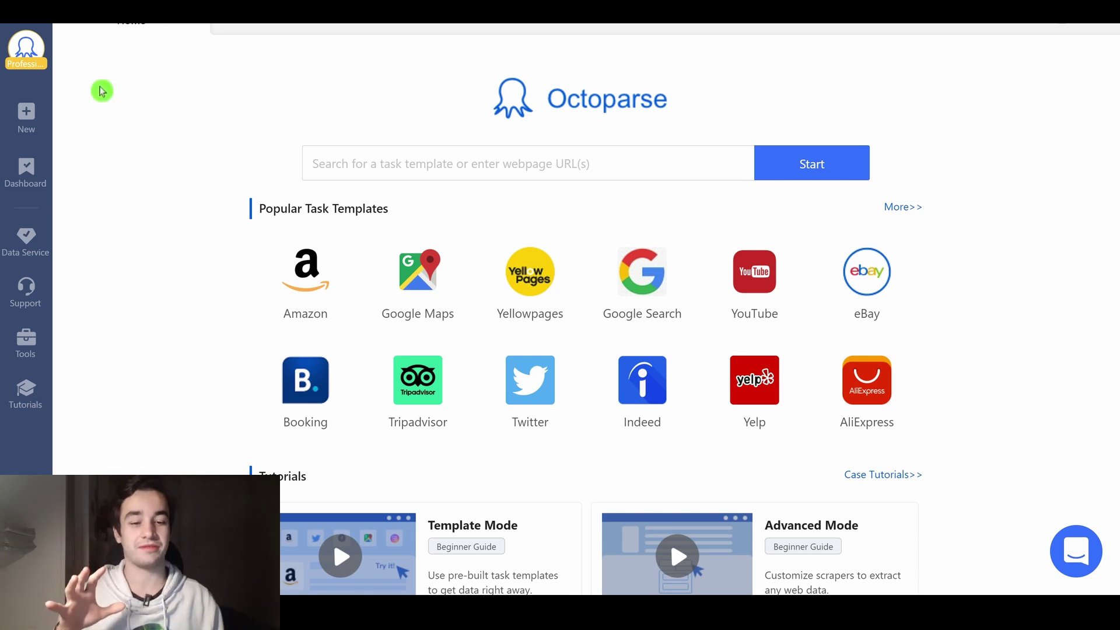
left_click(350, 163)
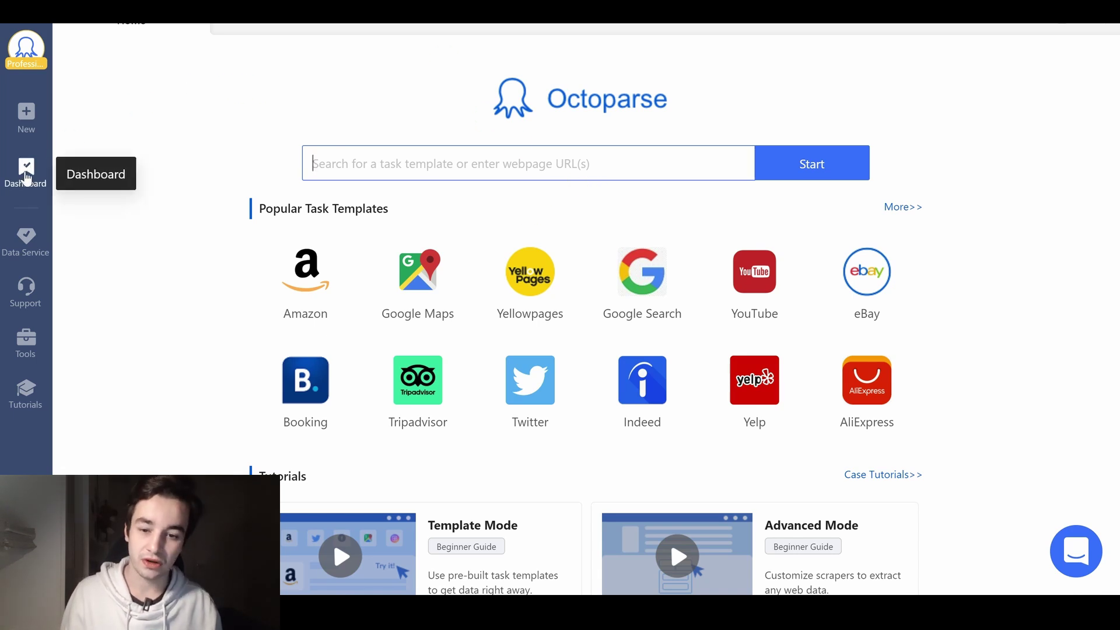
Browse the saved tasks on the Dashboard and open the 'Teacher Jobs in London' task
left_click(26, 172)
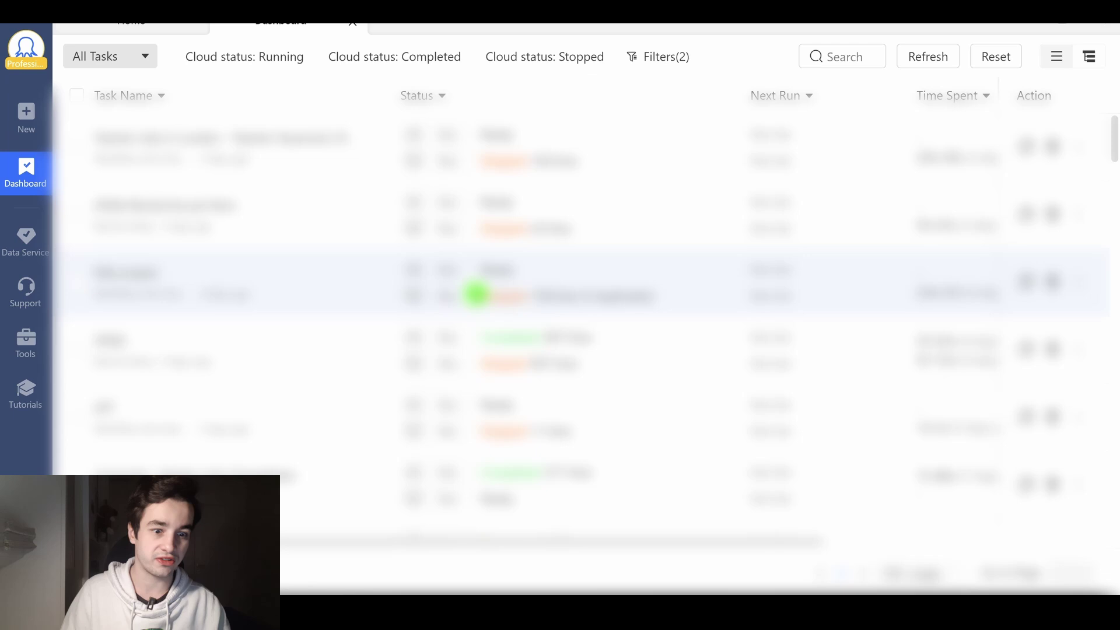
scroll(539, 234, "down", 3)
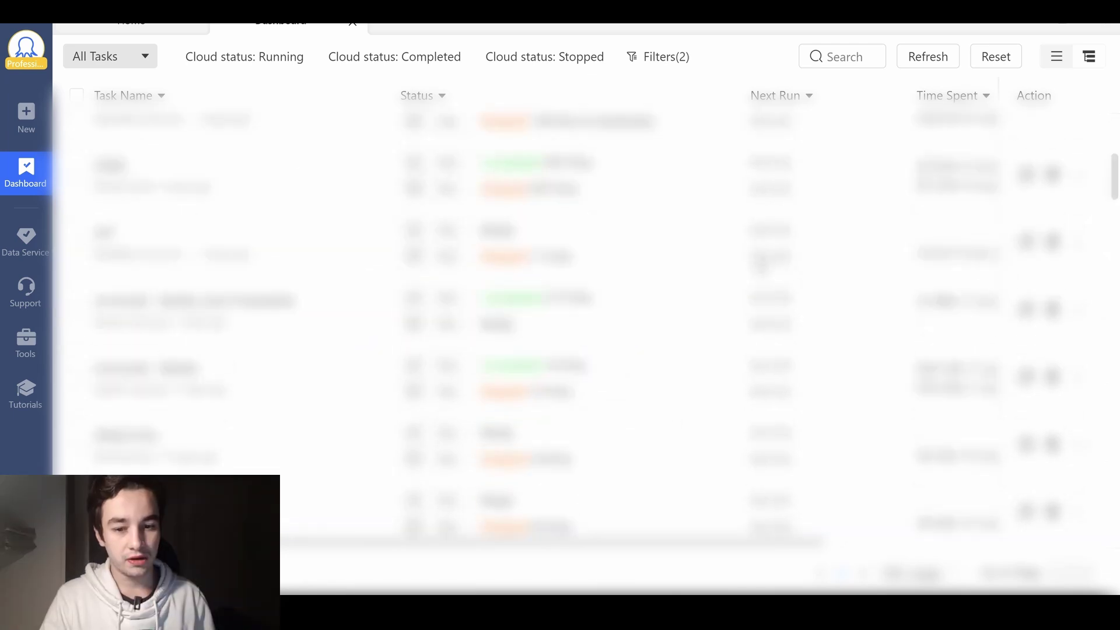
scroll(784, 236, "down", 5)
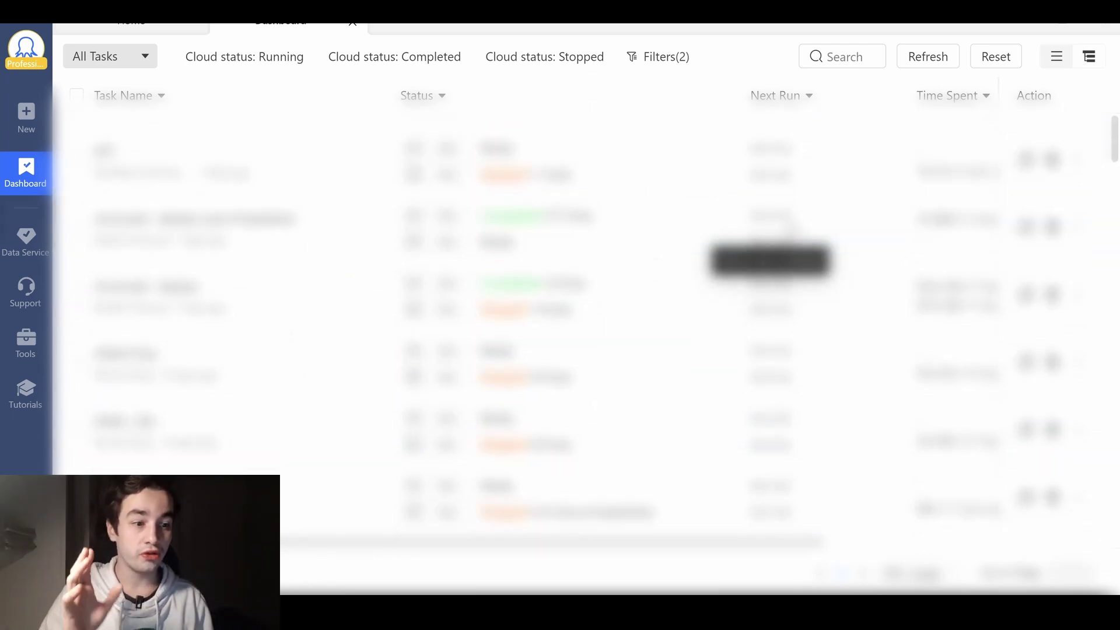
scroll(785, 236, "down", 5)
scroll(769, 250, "down", 3)
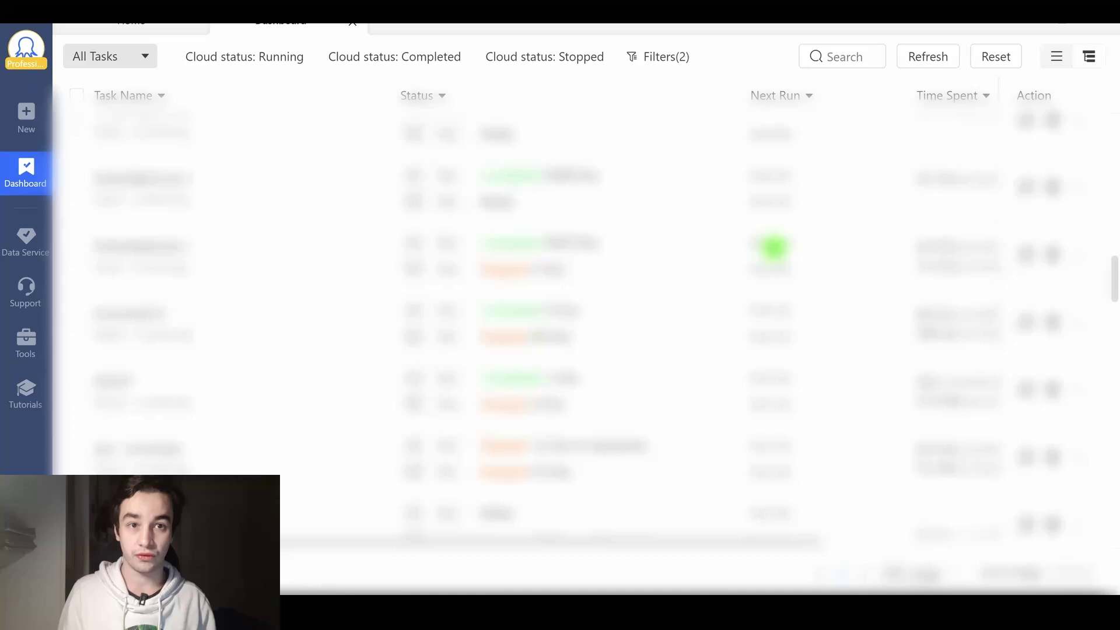
scroll(646, 163, "up", 10)
scroll(594, 160, "up", 5)
scroll(545, 158, "up", 1)
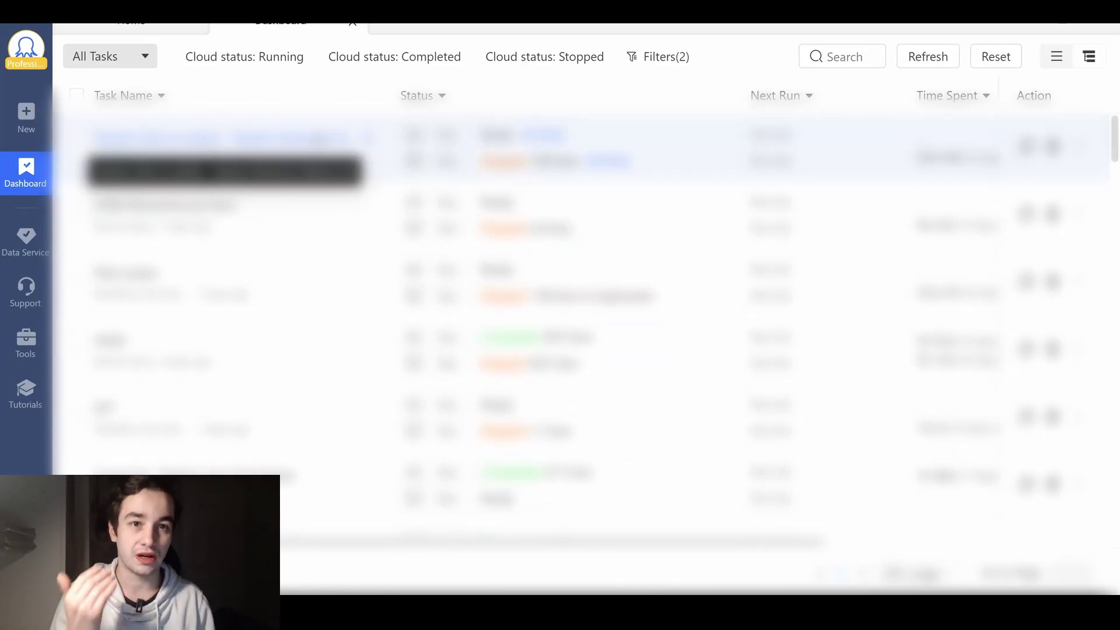
left_click(321, 139)
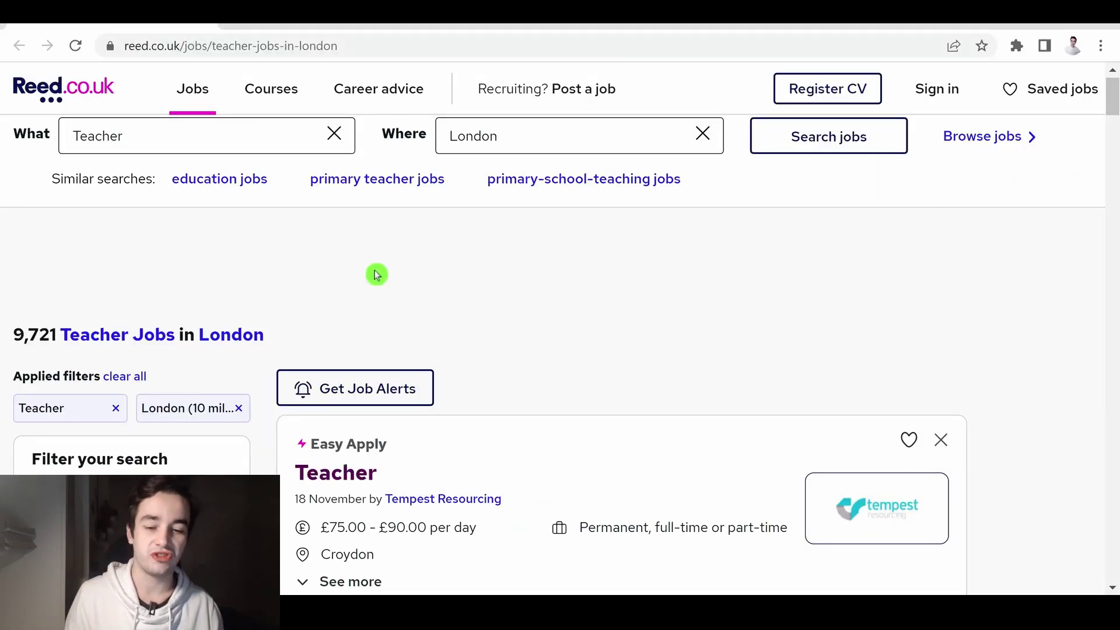
Open the first Teacher job from the London results in a new tab
scroll(377, 275, "down", 2)
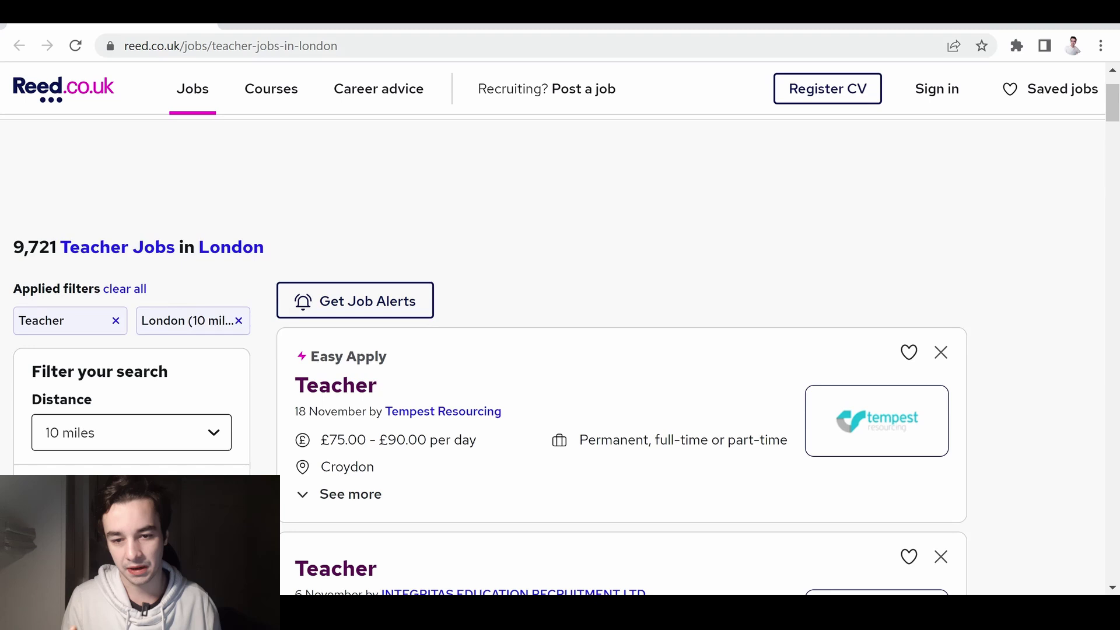
scroll(787, 308, "down", 2)
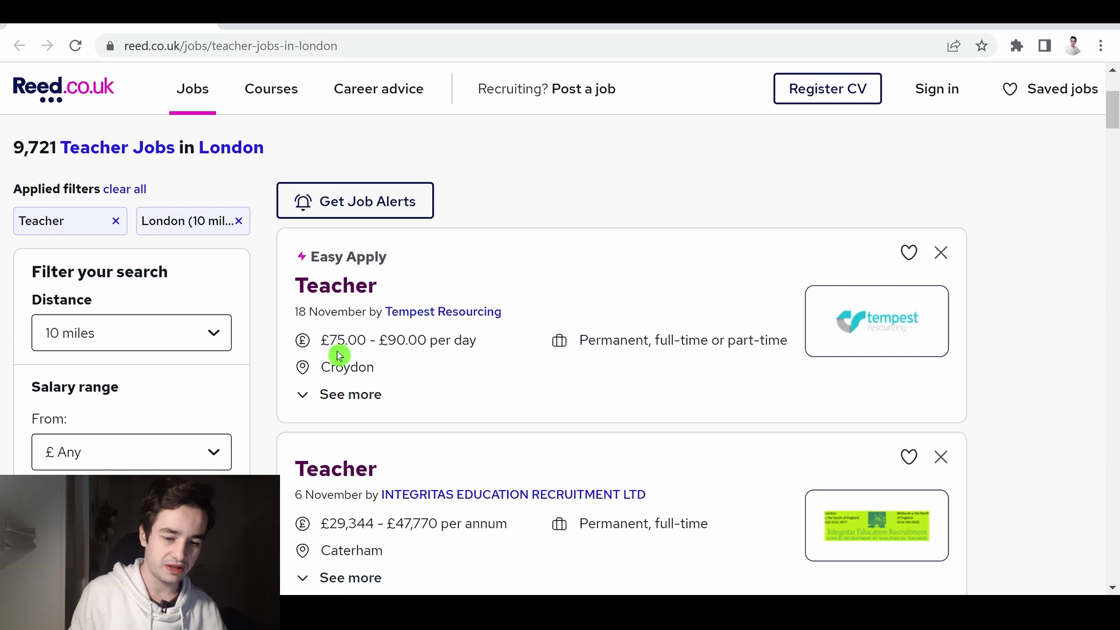
right_click(343, 293)
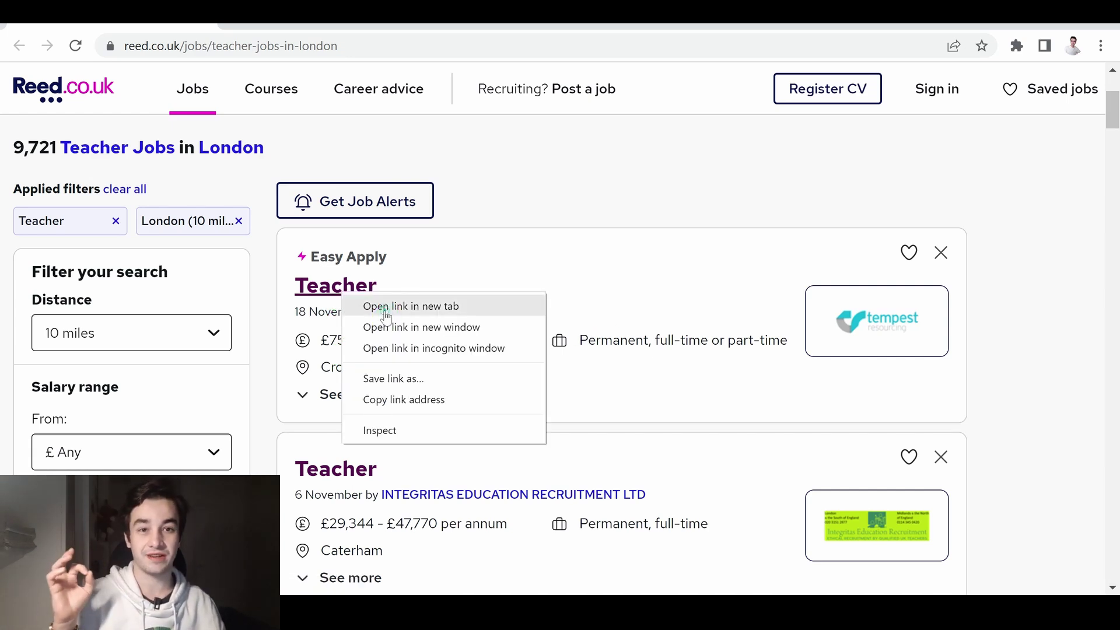
left_click(384, 308)
View the Tempest Resourcing Croydon teacher job's details page
scroll(376, 318, "down", 1)
scroll(376, 318, "down", 2)
scroll(385, 303, "down", 2)
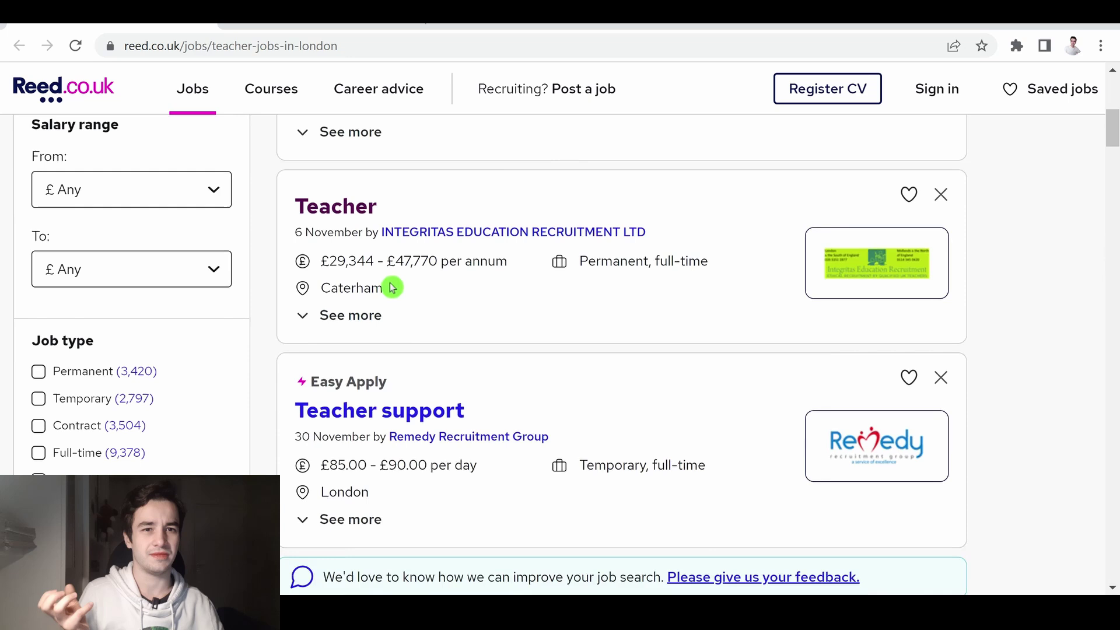
scroll(391, 288, "down", 1)
scroll(379, 204, "up", 3)
left_click(381, 166)
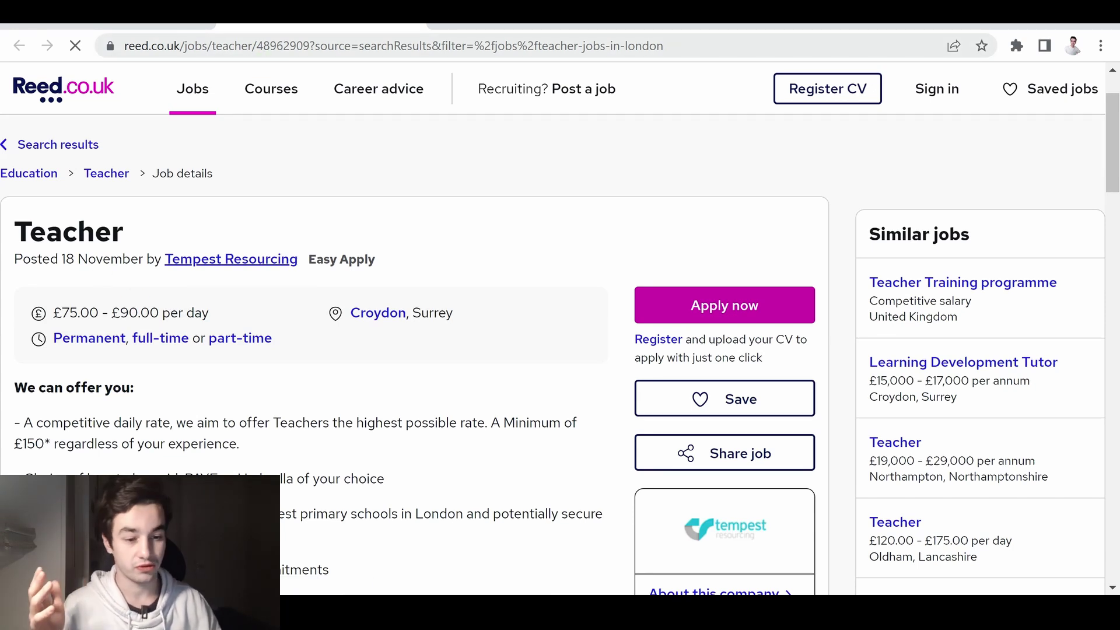
scroll(175, 317, "down", 2)
scroll(175, 317, "down", 3)
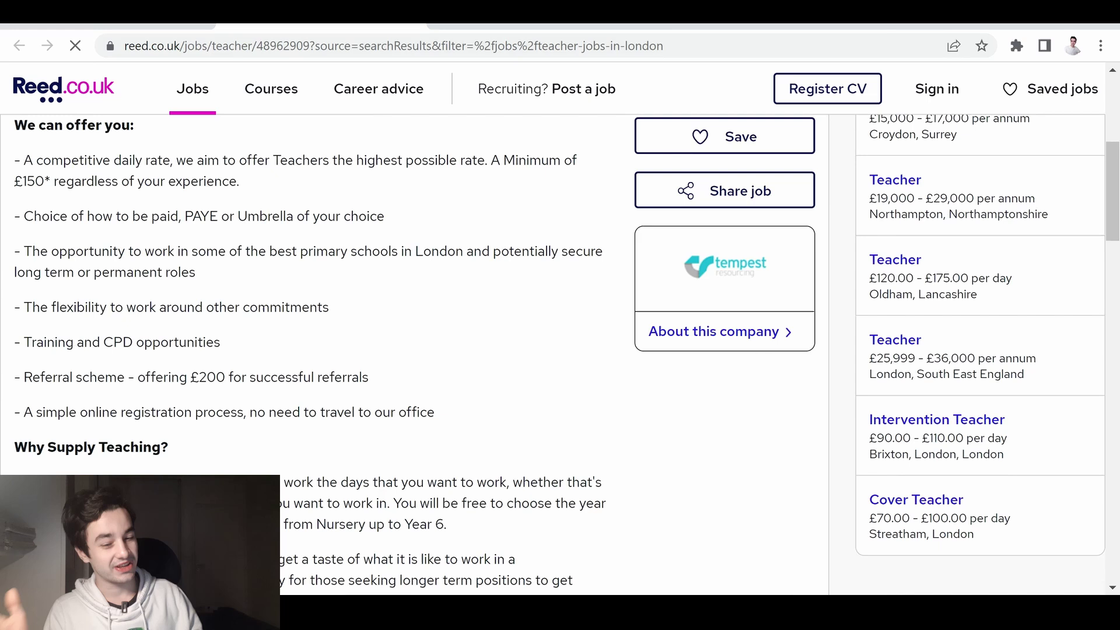
scroll(175, 317, "down", 3)
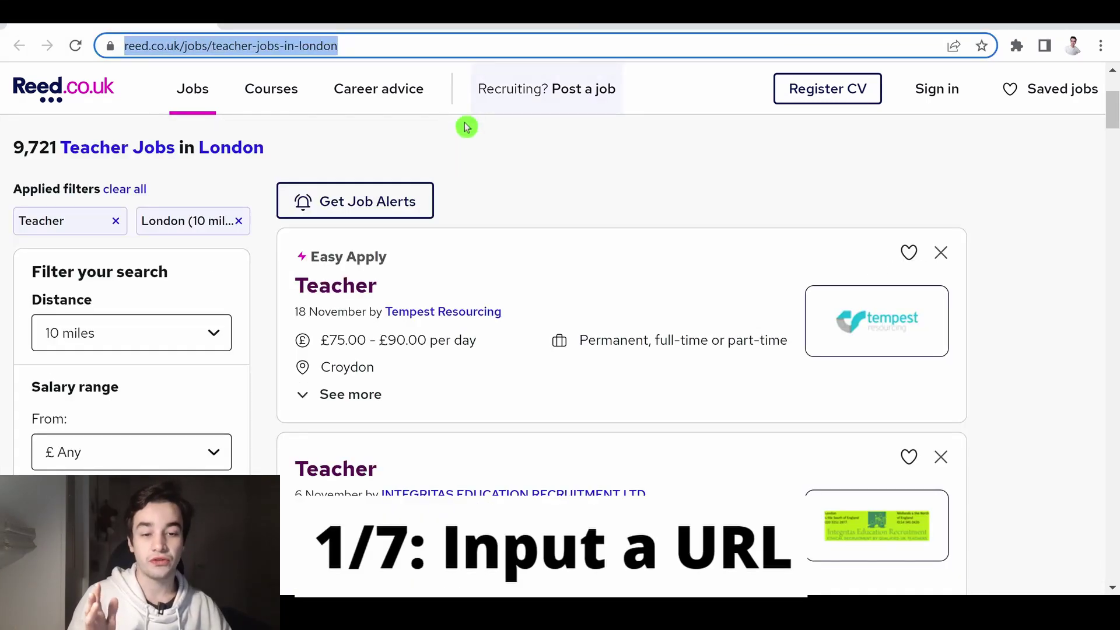
Start a new Octoparse task from the pasted Reed London teacher jobs URL
left_click(414, 53)
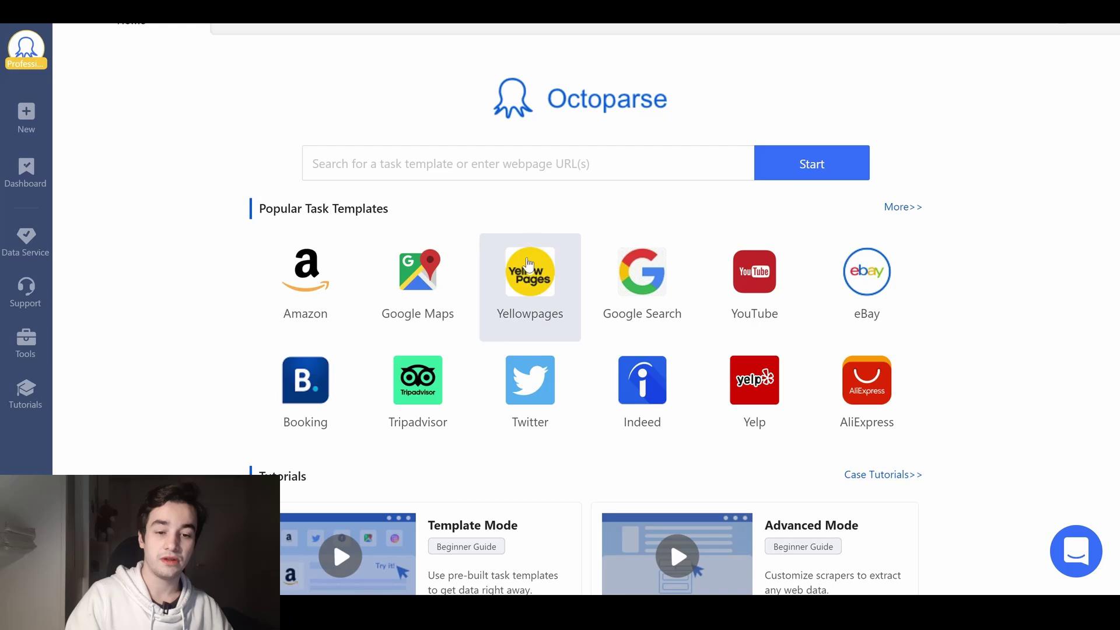
type("https://www.reed.co.uk/jobs/teacher-jobs-in-london")
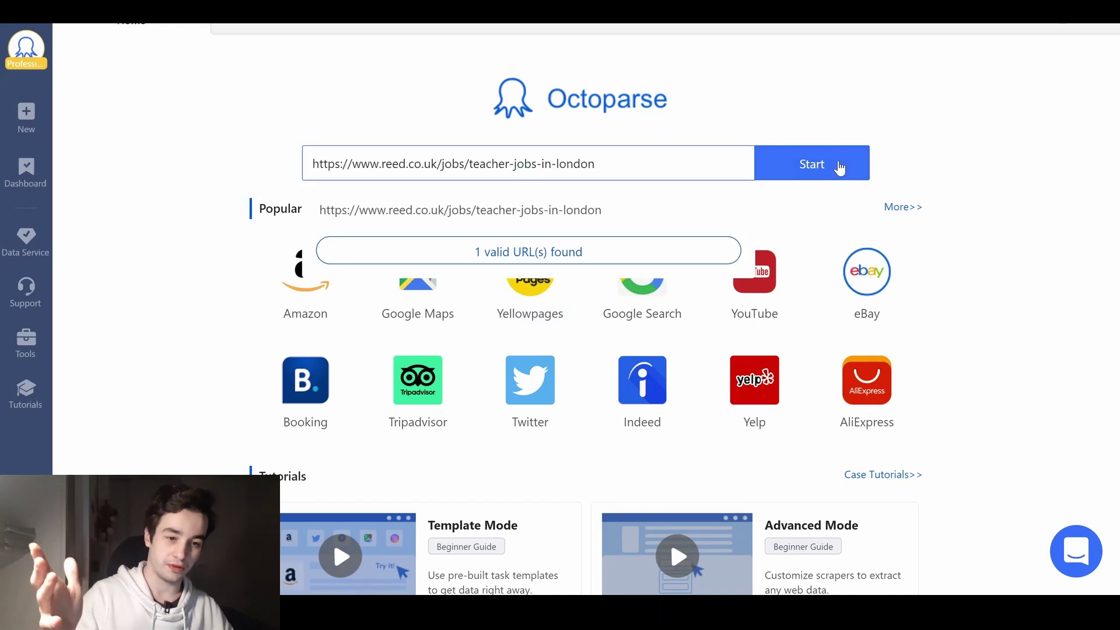
left_click(838, 169)
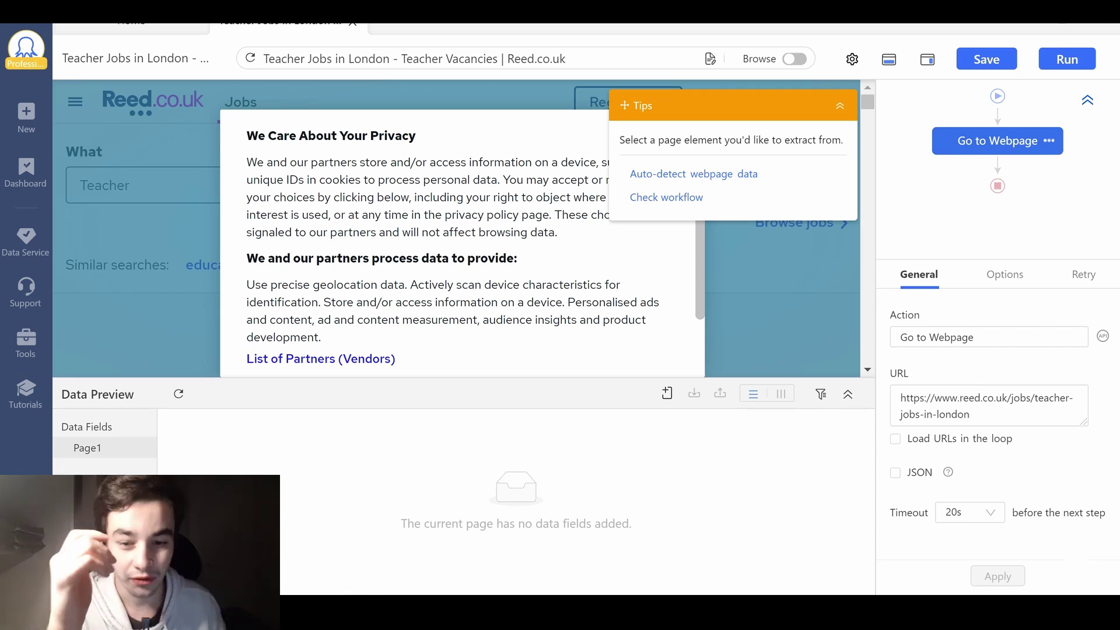
scroll(160, 173, "down", 3)
scroll(160, 173, "down", 3)
scroll(163, 169, "down", 2)
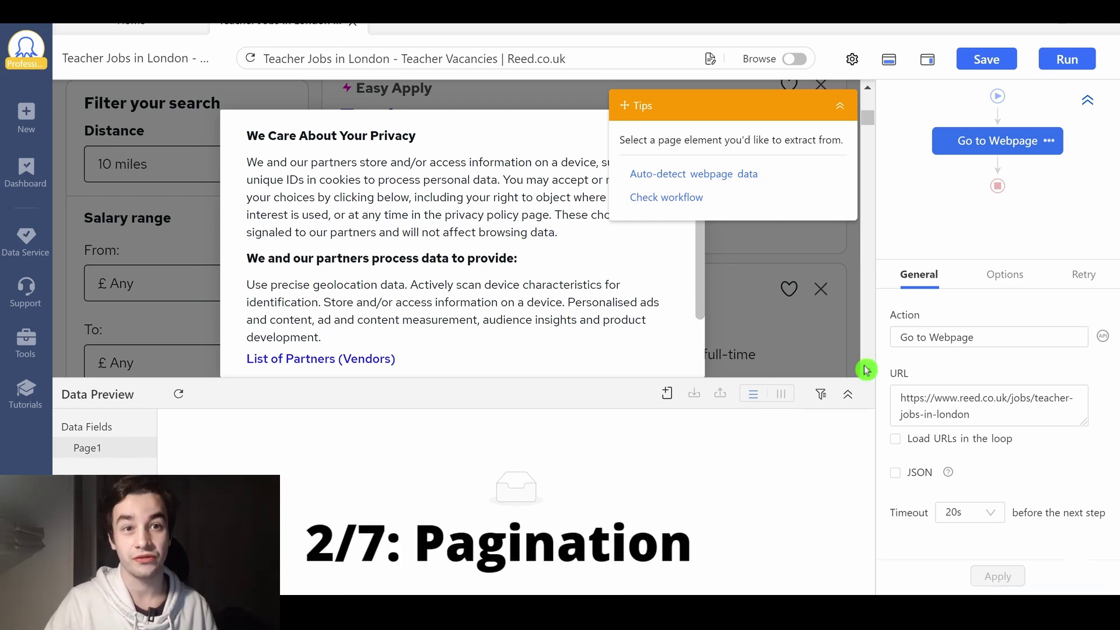
Reject Reed's optional cookies in browse mode, then switch browse mode off for element picking
left_click(842, 109)
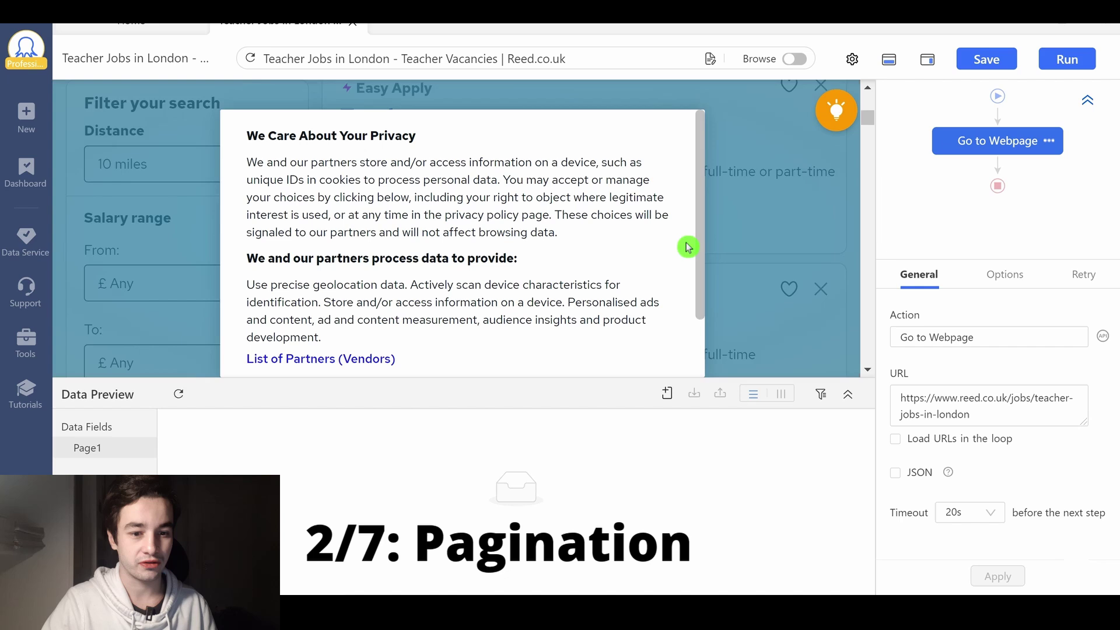
scroll(670, 247, "down", 2)
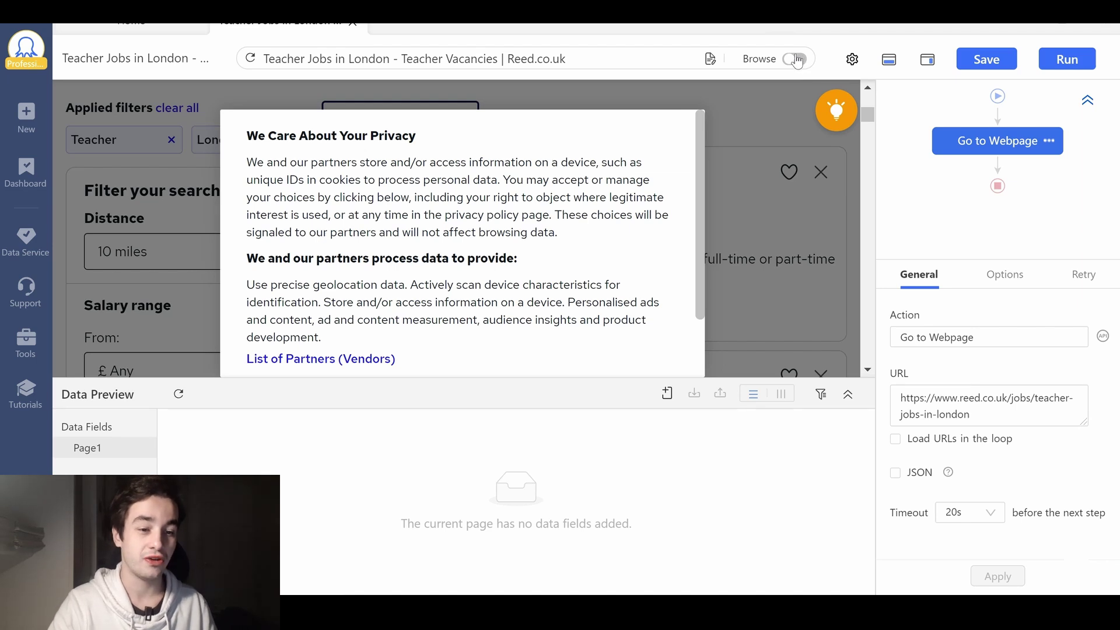
left_click(798, 61)
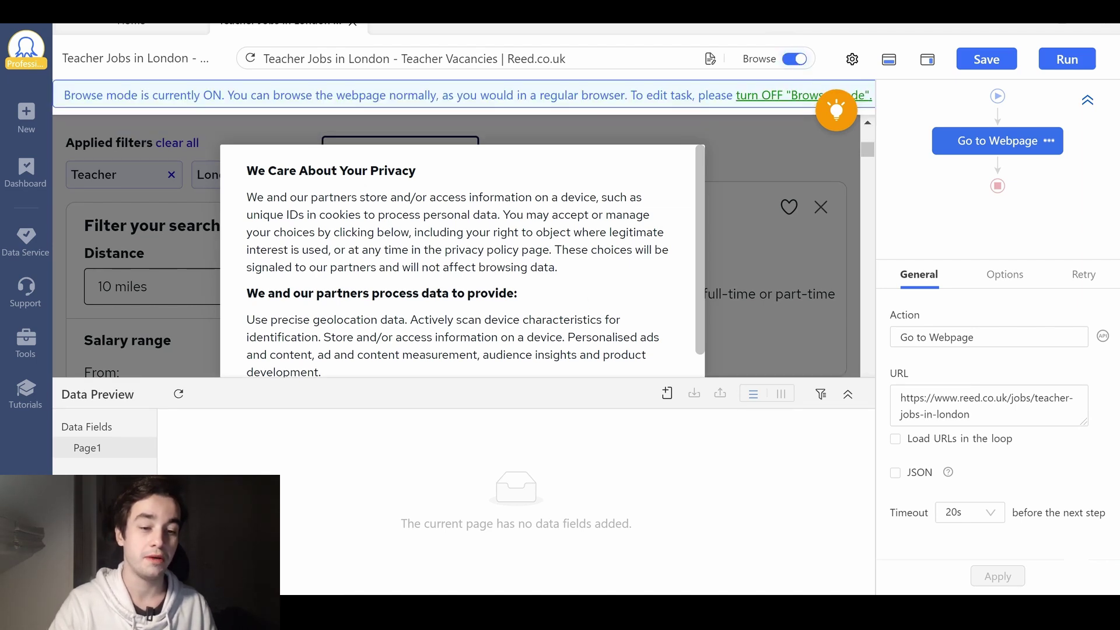
scroll(618, 257, "down", 2)
left_click(482, 328)
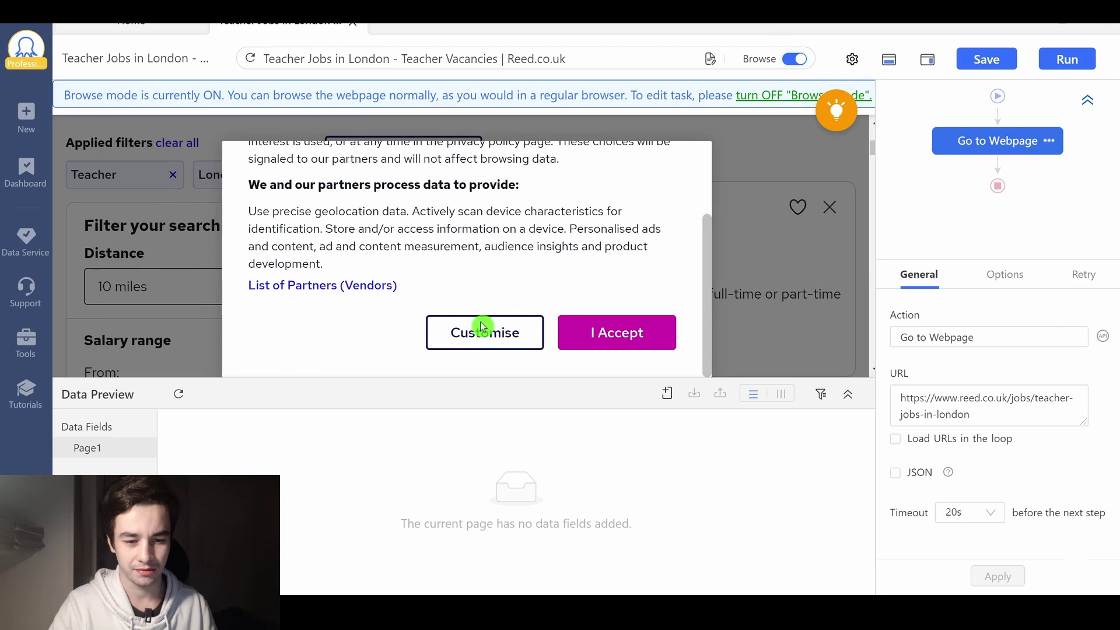
left_click(484, 331)
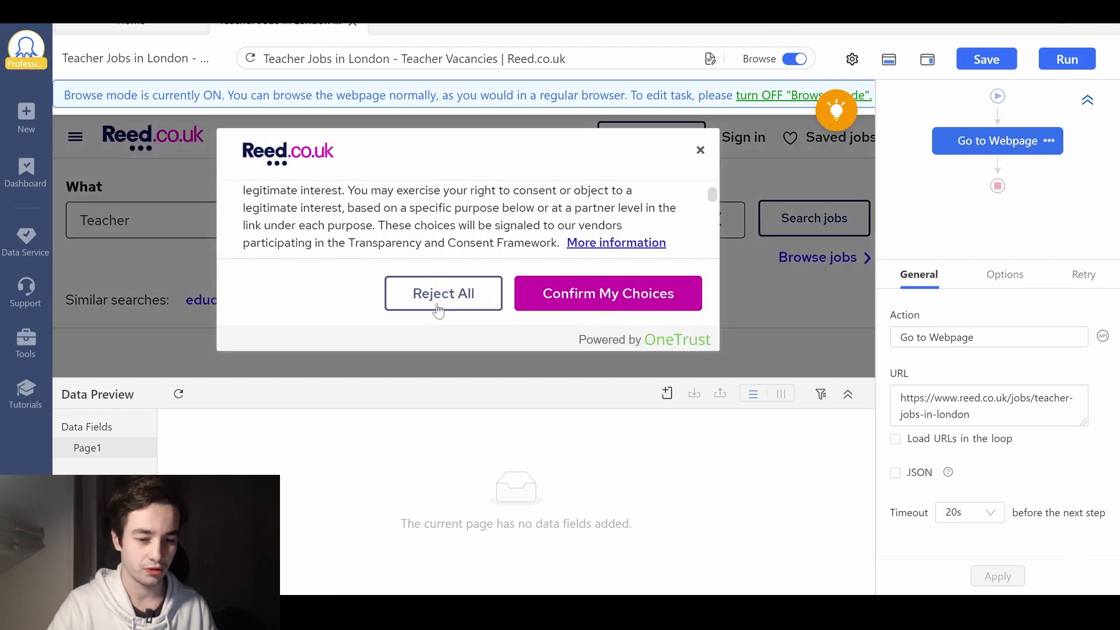
left_click(455, 291)
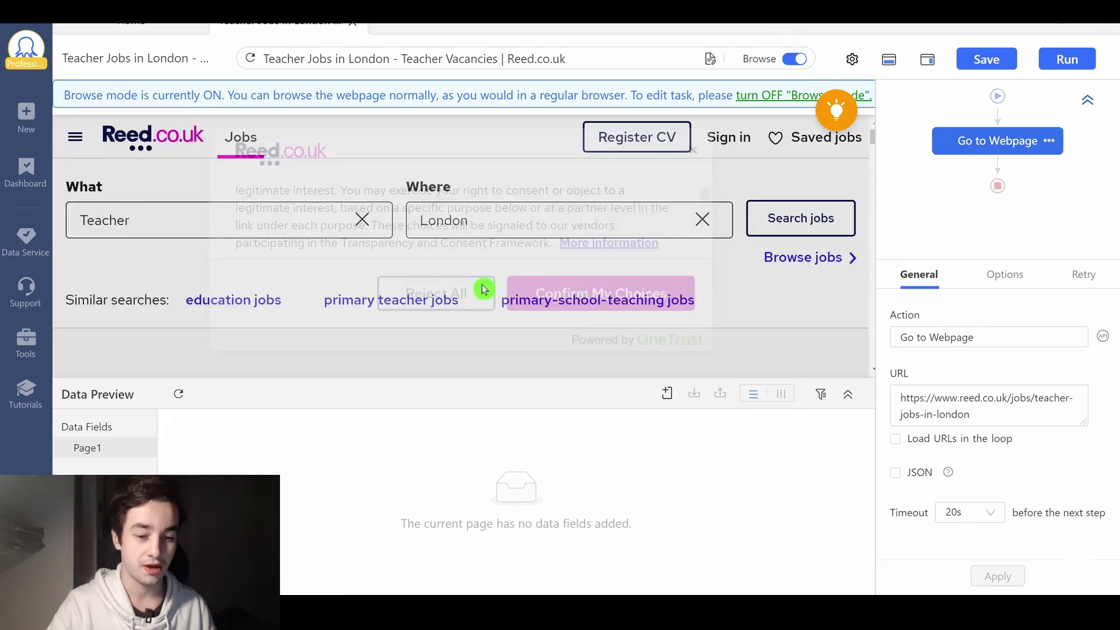
scroll(543, 267, "down", 3)
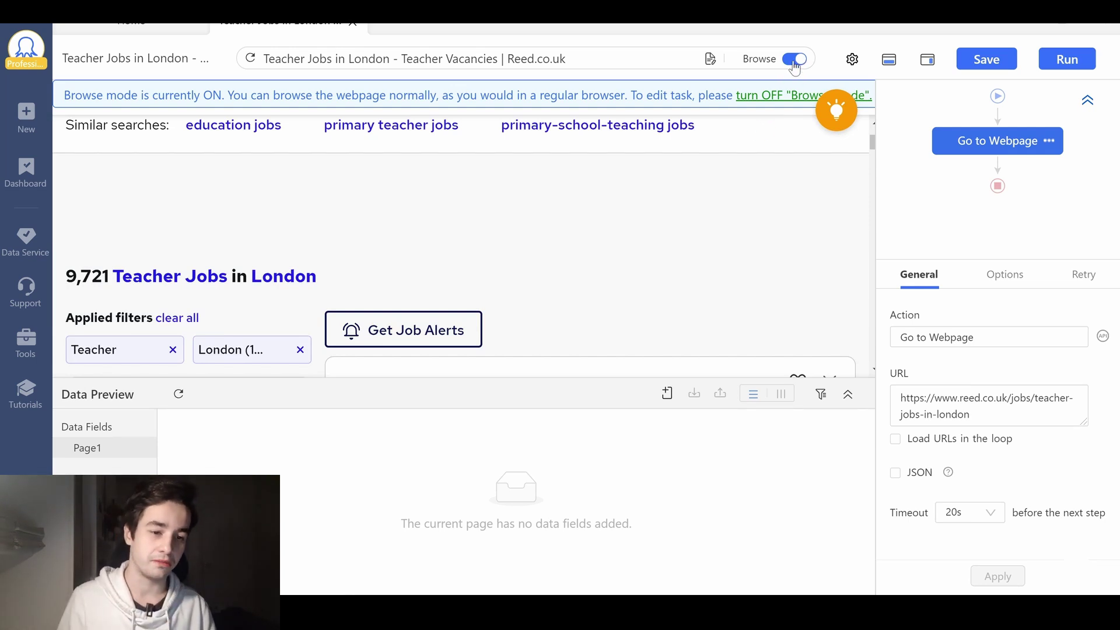
left_click(795, 58)
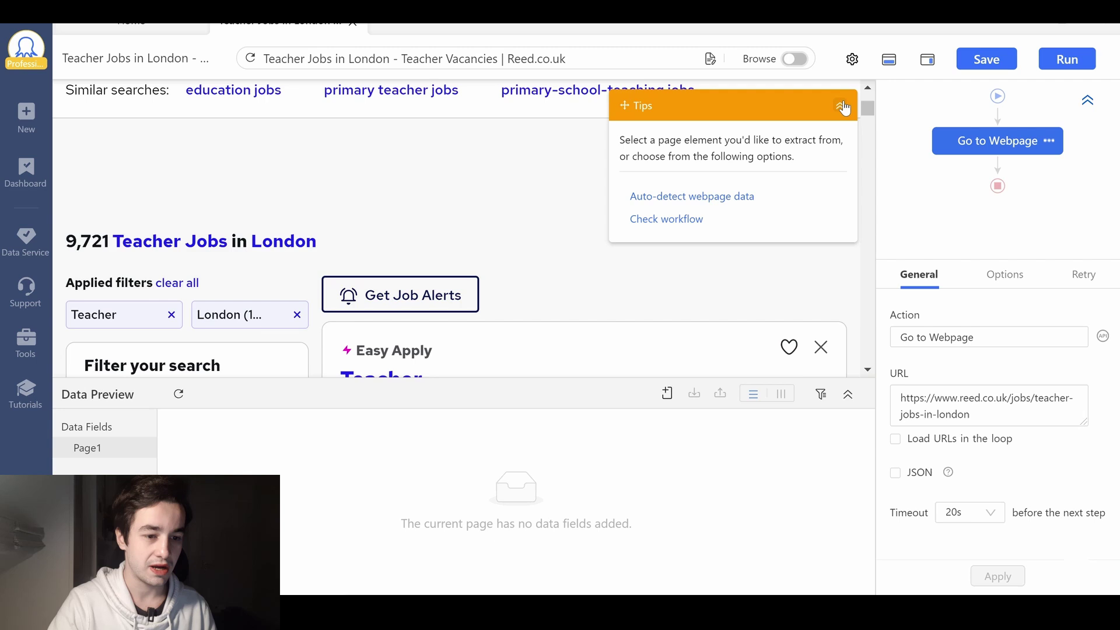
Collapse the tips panel and scroll down to Reed's pagination links
left_click(841, 109)
scroll(693, 241, "down", 1)
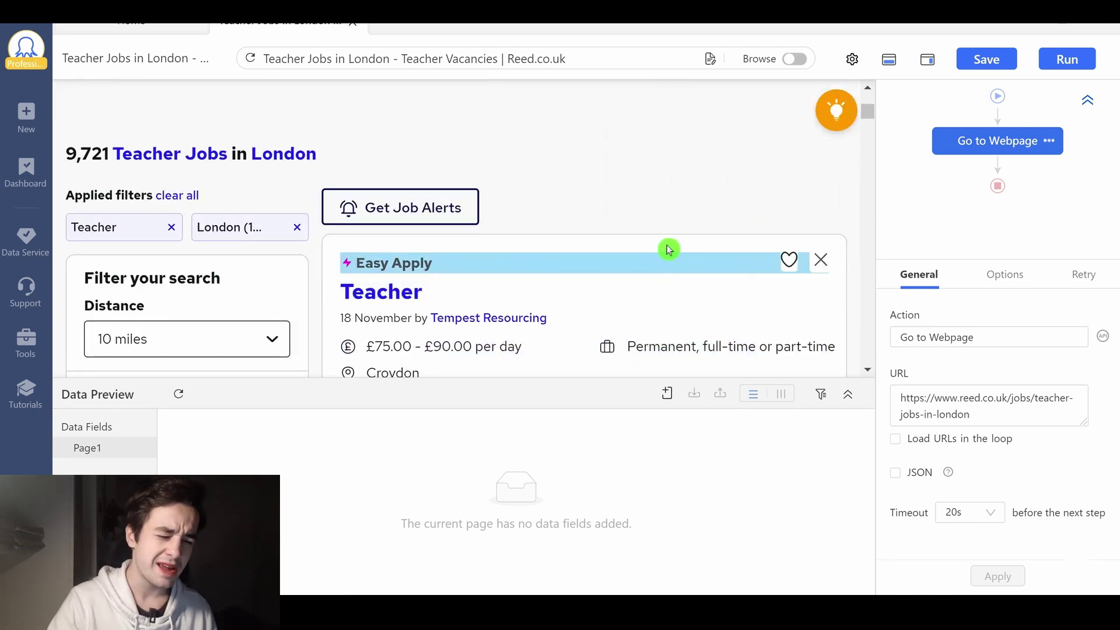
scroll(671, 248, "down", 5)
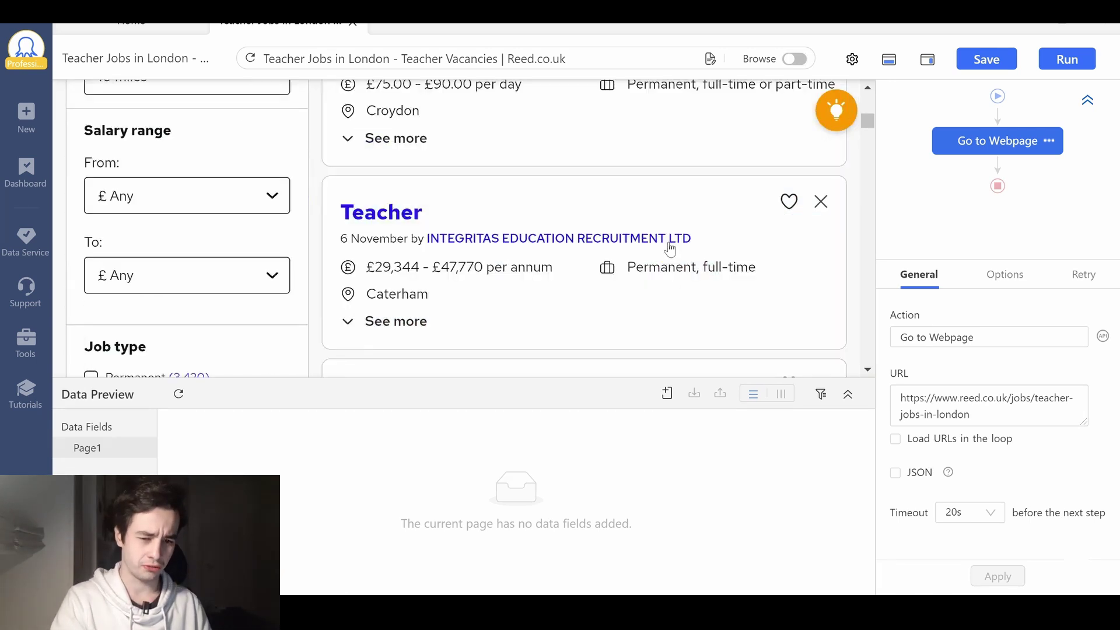
scroll(671, 242, "down", 5)
scroll(671, 239, "down", 5)
scroll(671, 233, "down", 2)
scroll(671, 231, "down", 5)
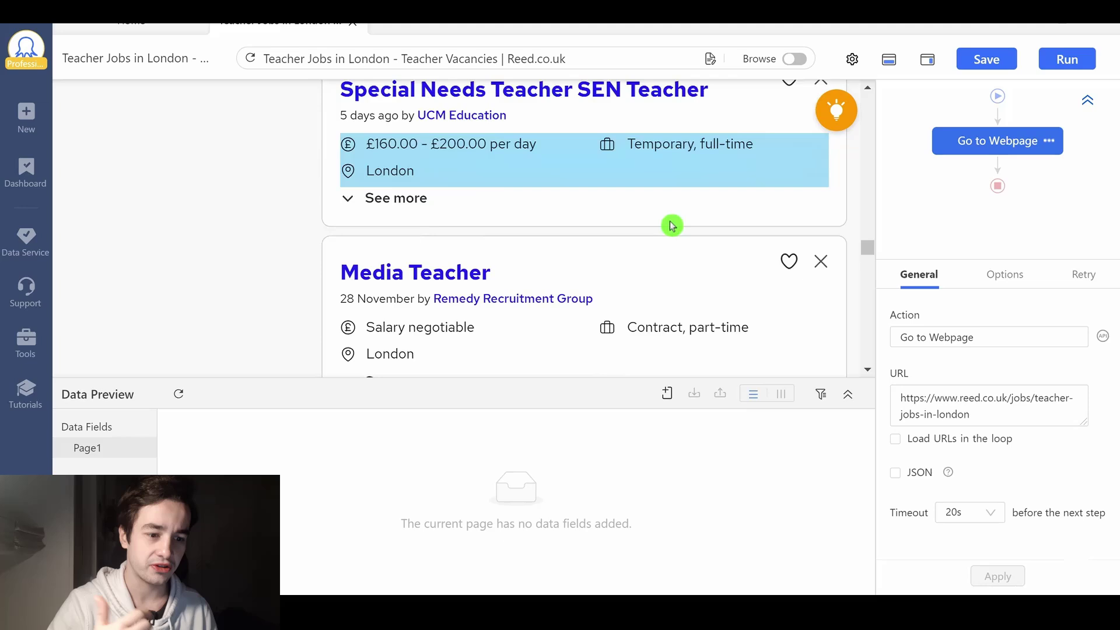
scroll(670, 225, "down", 5)
scroll(662, 237, "down", 5)
scroll(660, 237, "down", 2)
scroll(655, 255, "up", 1)
left_click(654, 279)
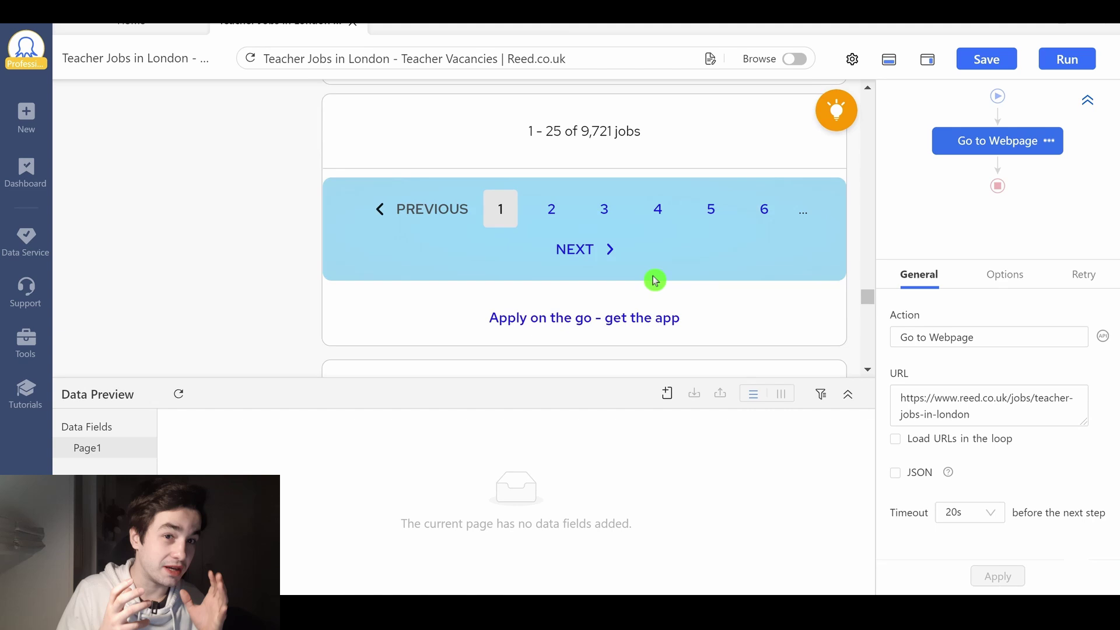
scroll(654, 280, "up", 1)
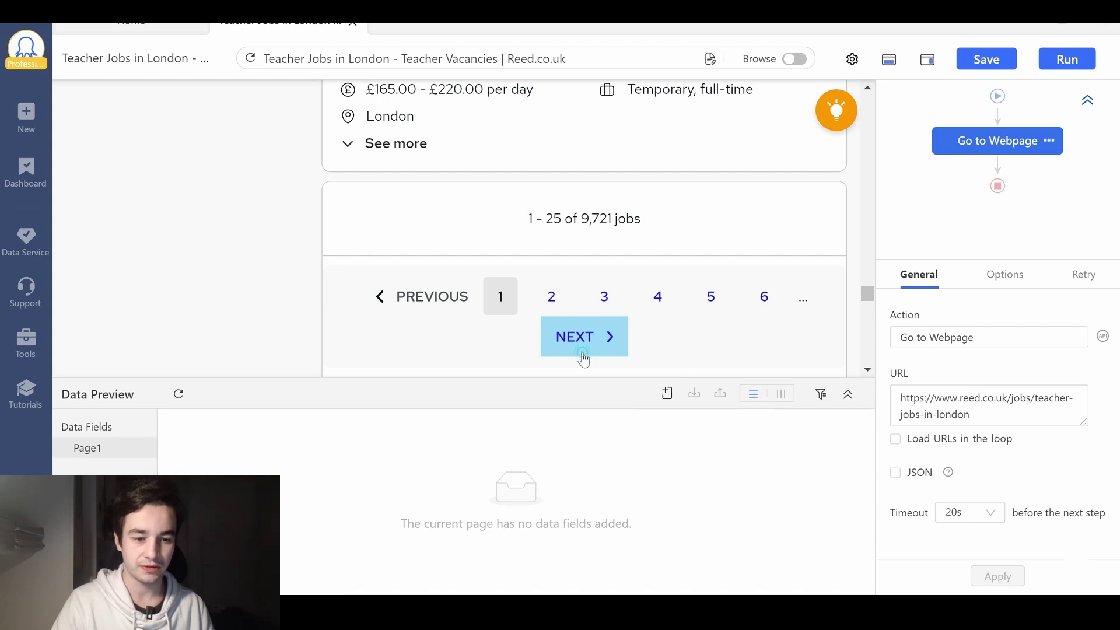
Select the whole NEXT link and set it to 'Loop click single URL' for pagination
left_click(583, 355)
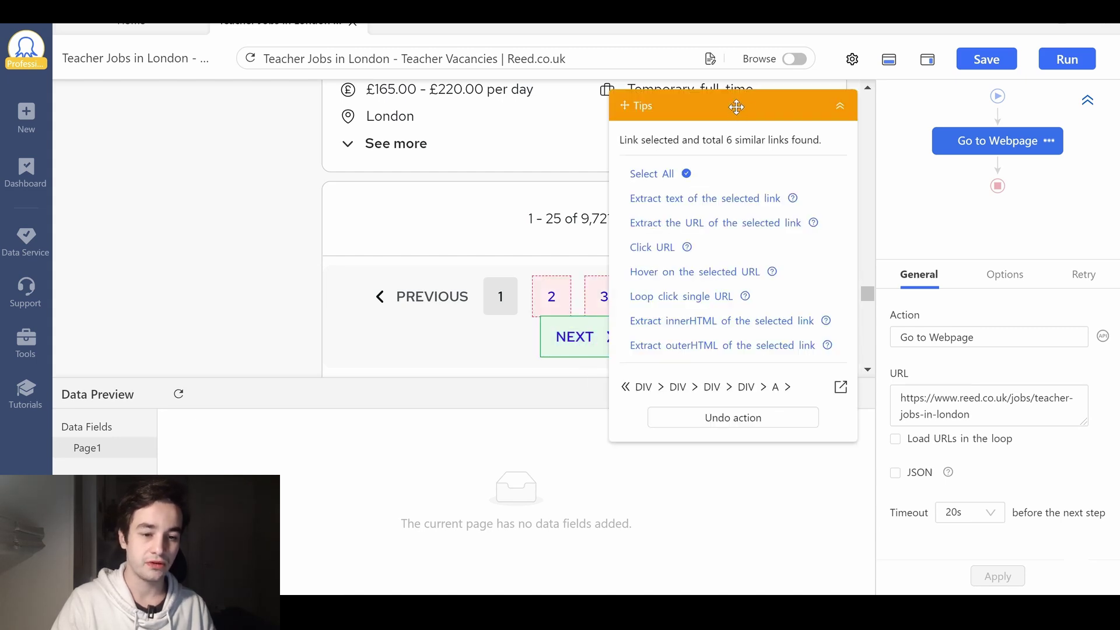
left_click_drag(736, 106, 225, 79)
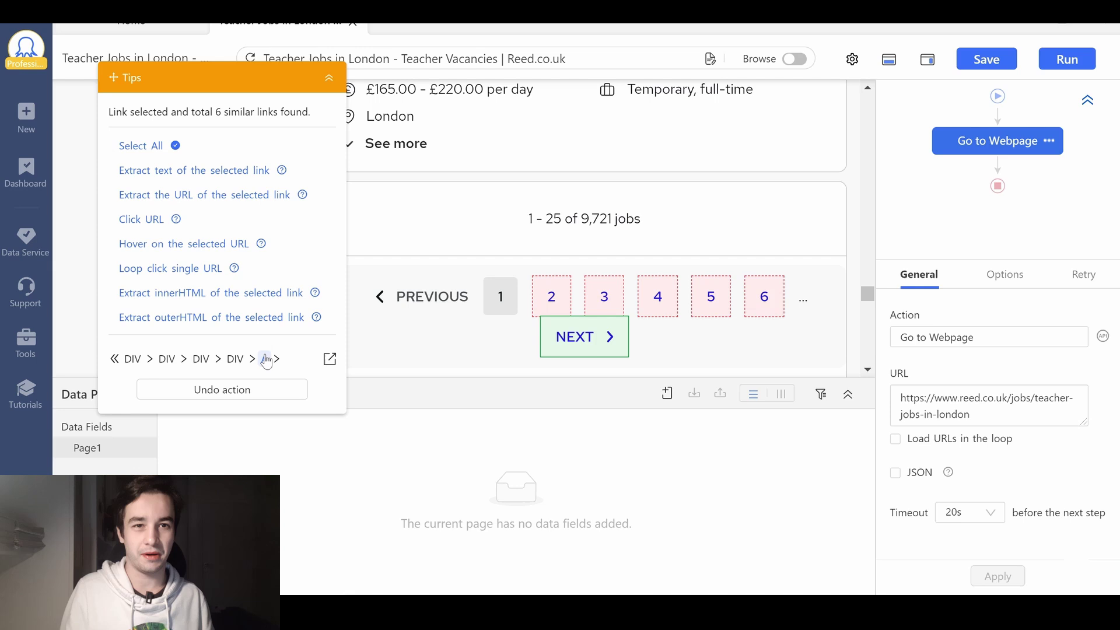
left_click(298, 356)
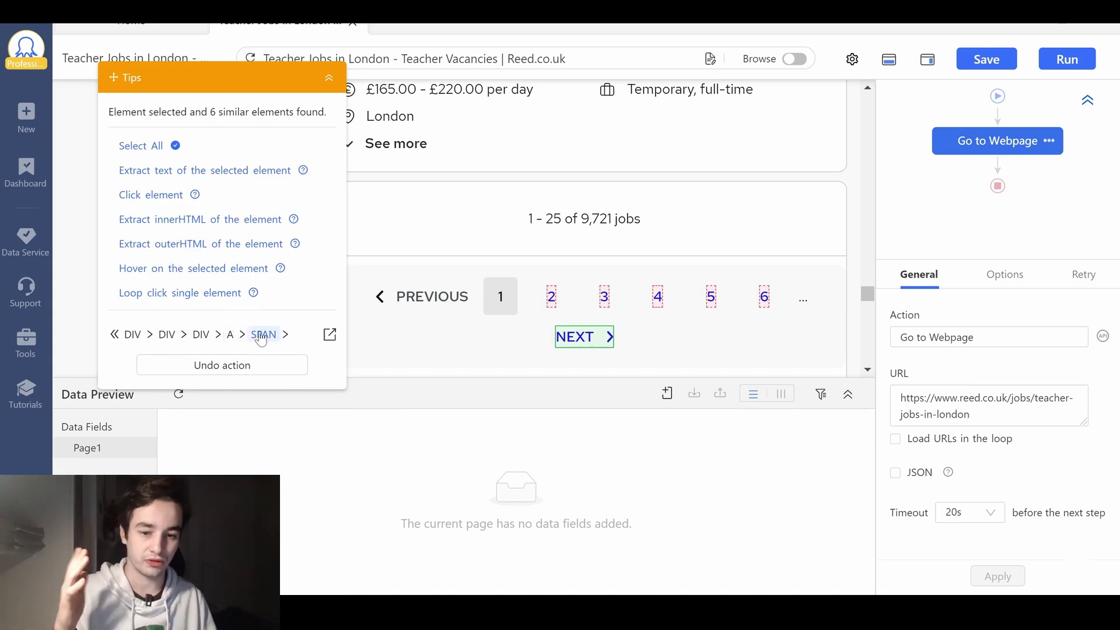
left_click(231, 335)
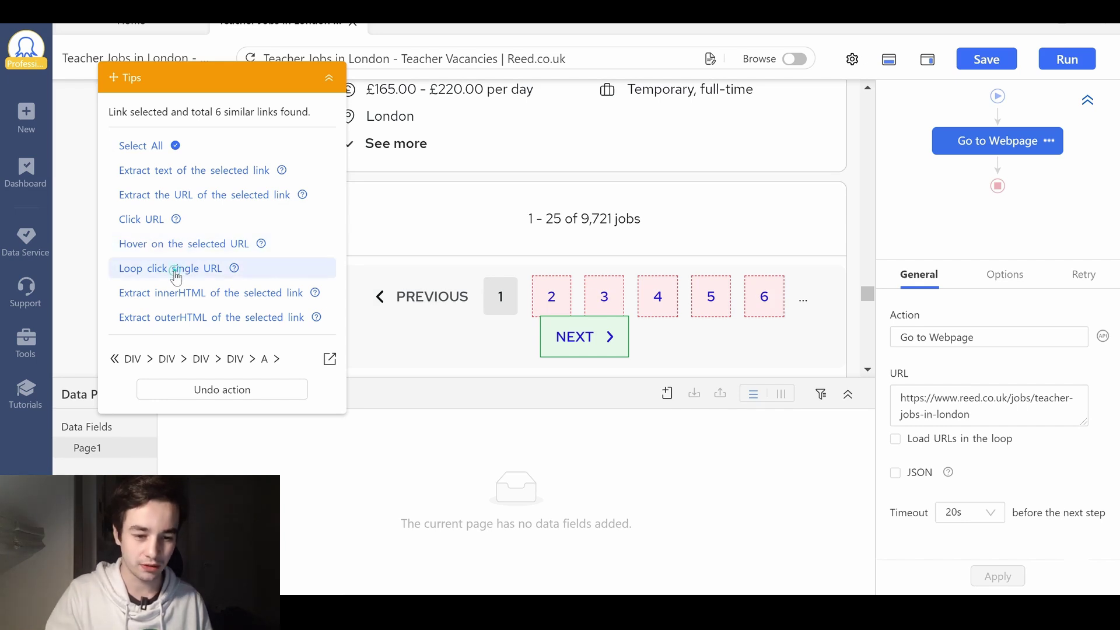
left_click(174, 270)
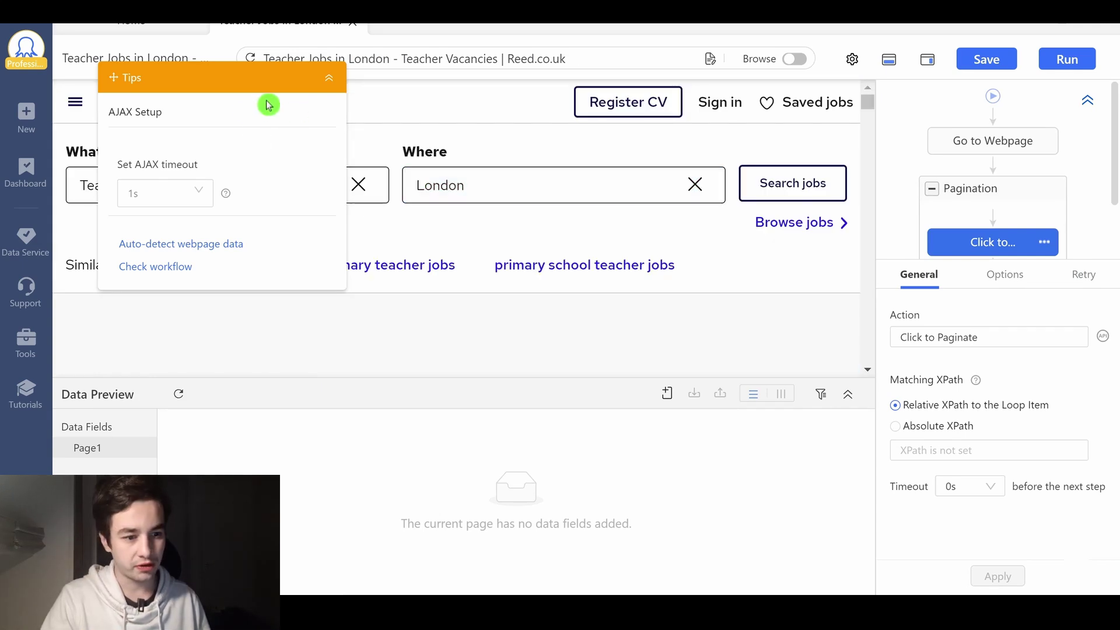
Choose 10s from the Set AJAX timeout dropdown
left_click(190, 195)
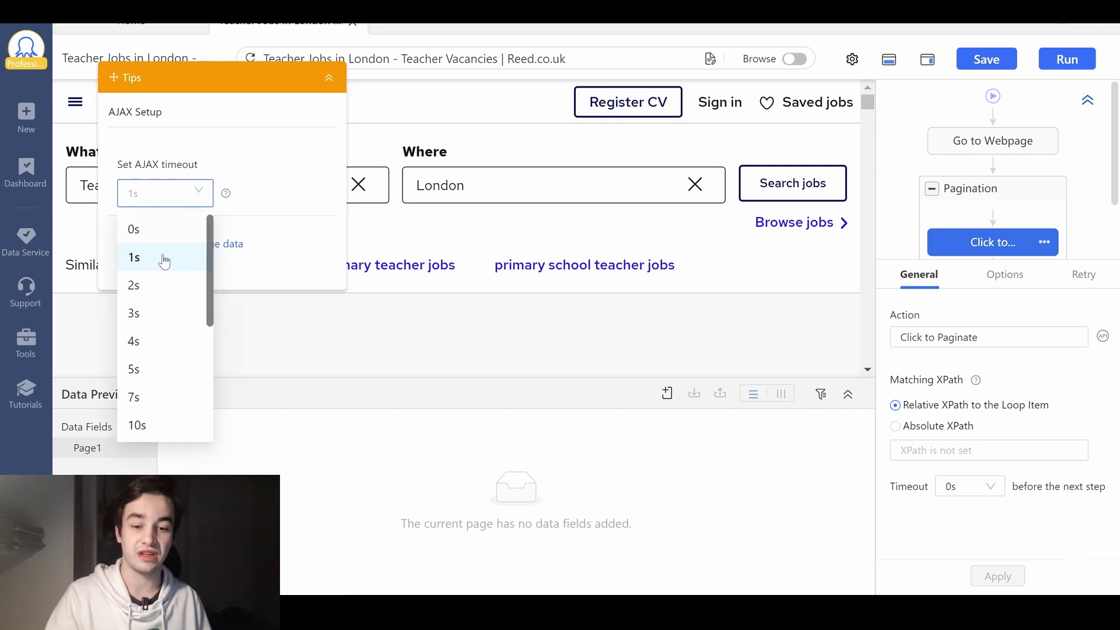
left_click(153, 433)
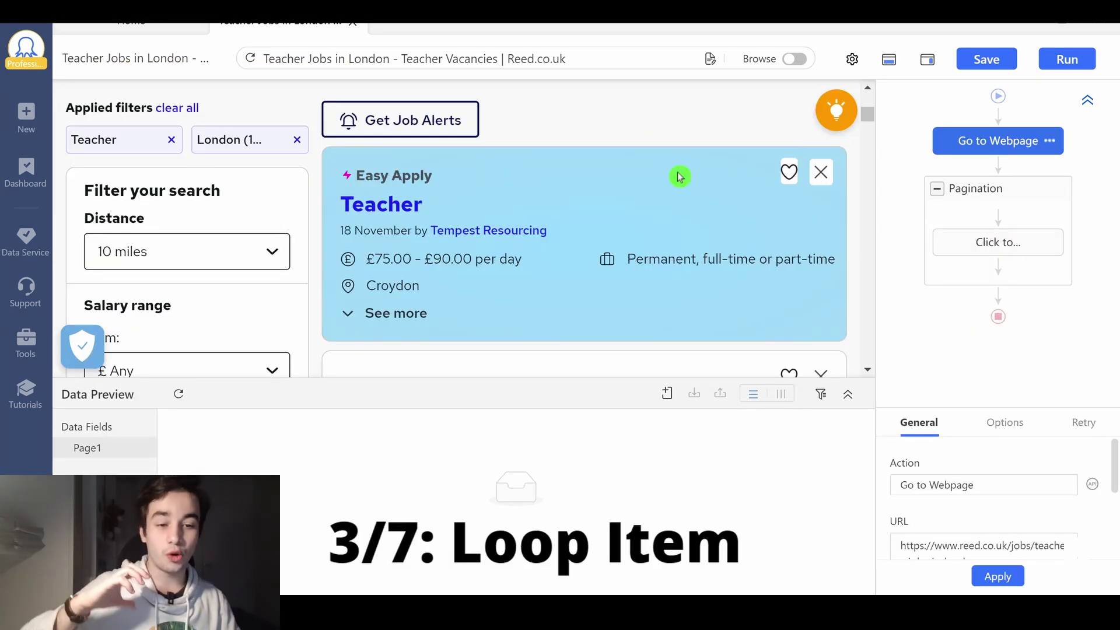
Scroll the job listings, then view the Pagination loop's Single Element settings
scroll(672, 163, "down", 5)
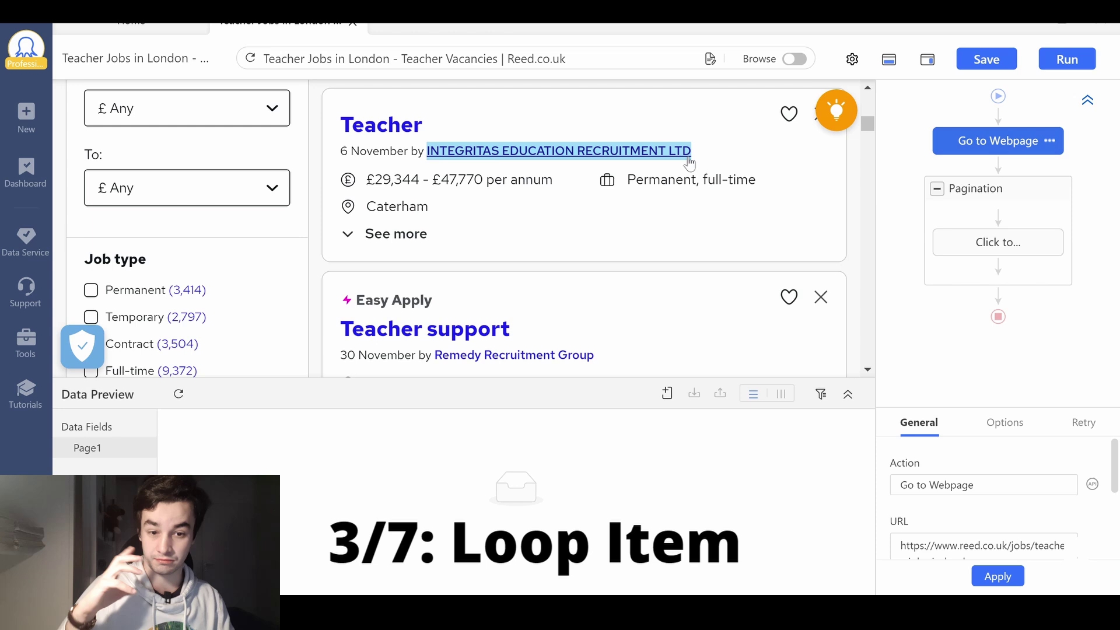
scroll(652, 257, "down", 5)
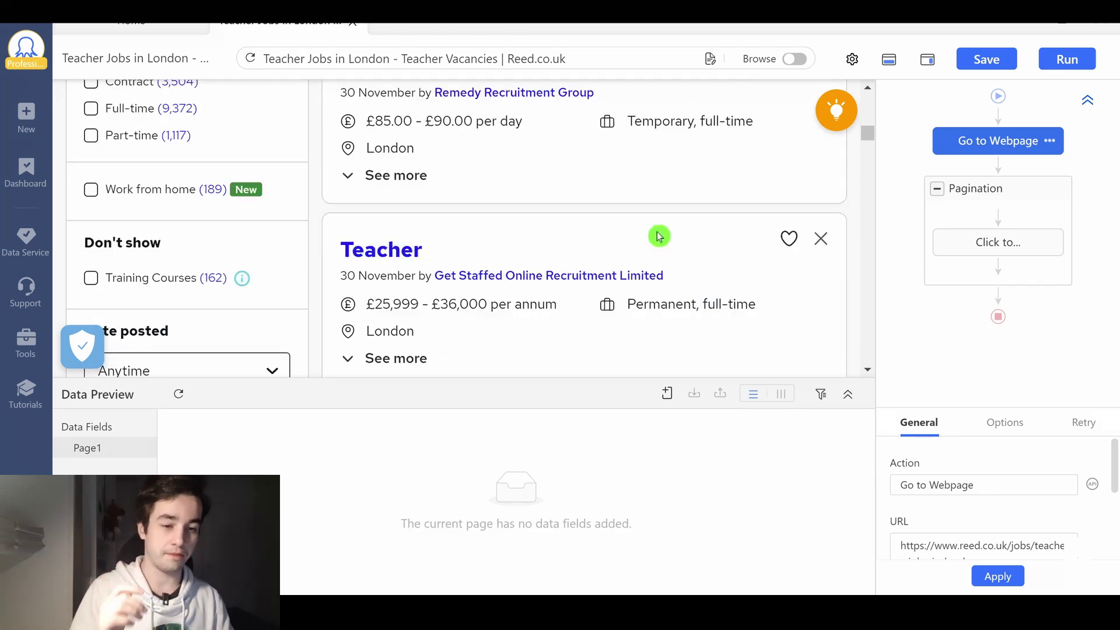
scroll(657, 235, "down", 4)
scroll(700, 221, "down", 4)
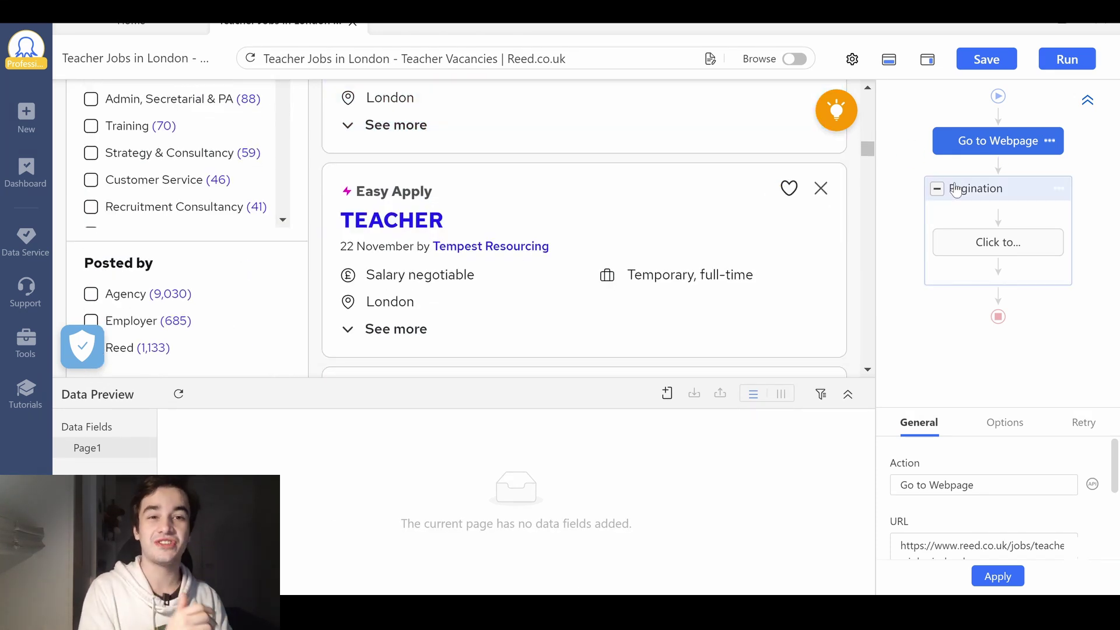
scroll(740, 214, "up", 5)
scroll(739, 211, "down", 3)
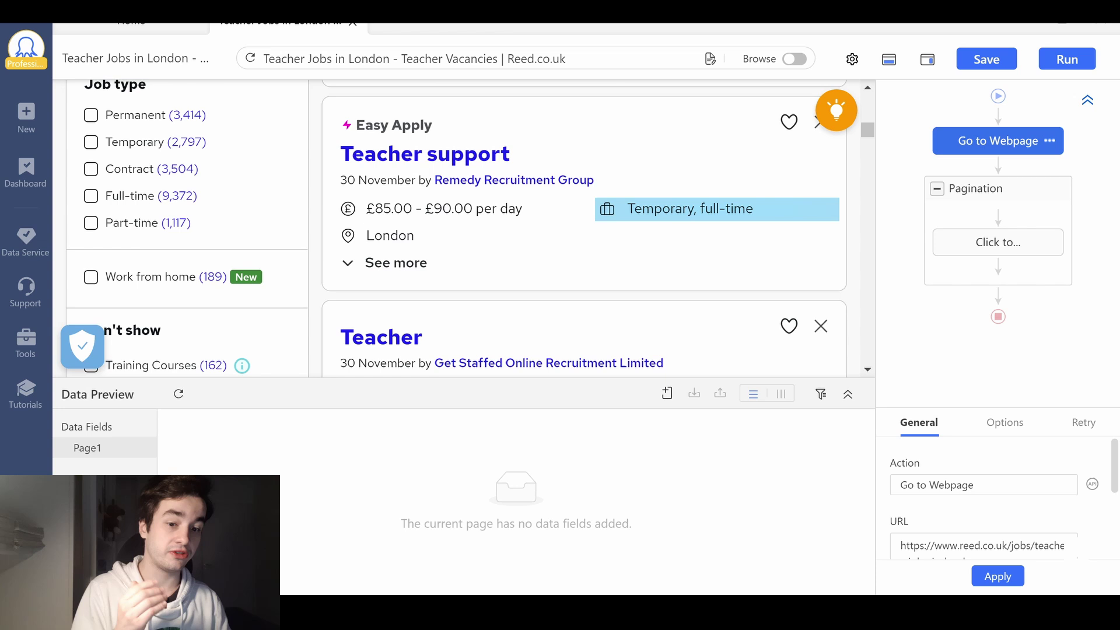
scroll(737, 213, "up", 3)
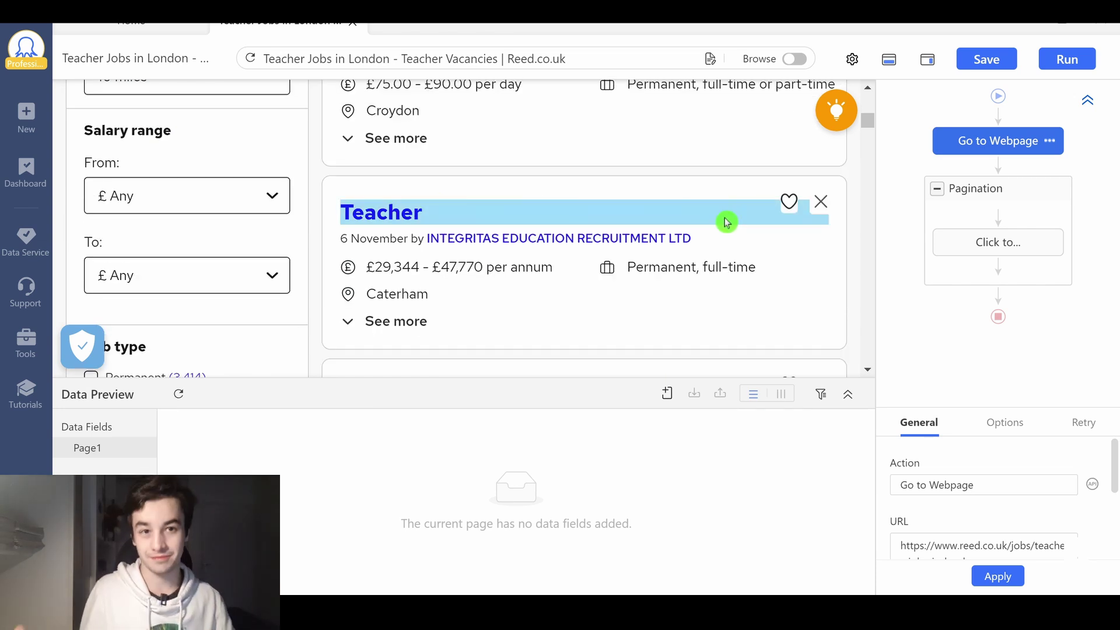
left_click(990, 196)
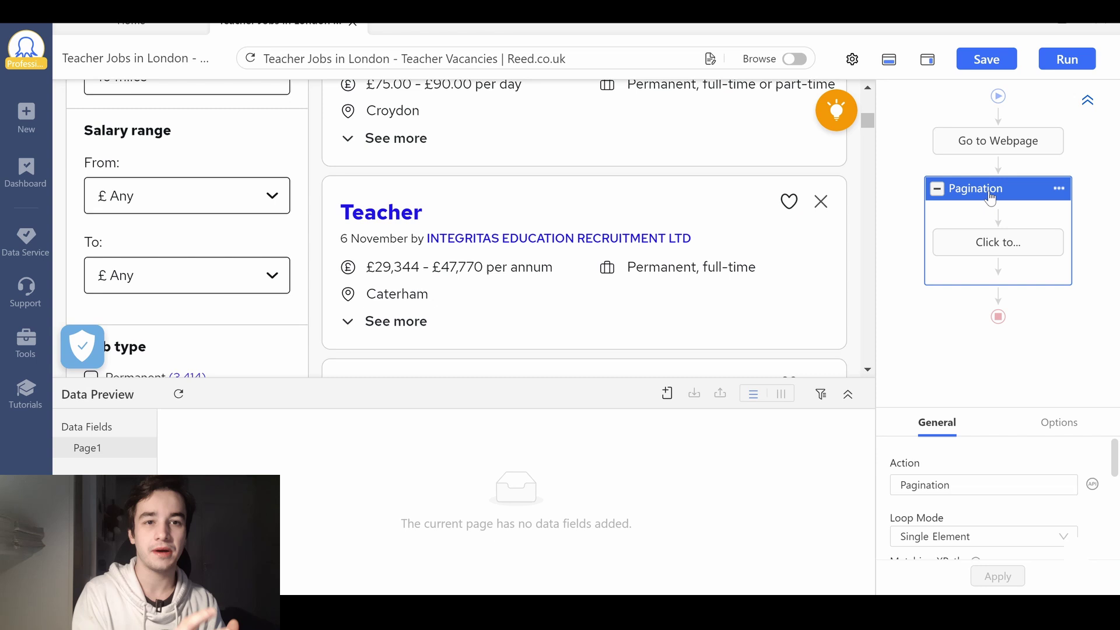
scroll(742, 180, "up", 3)
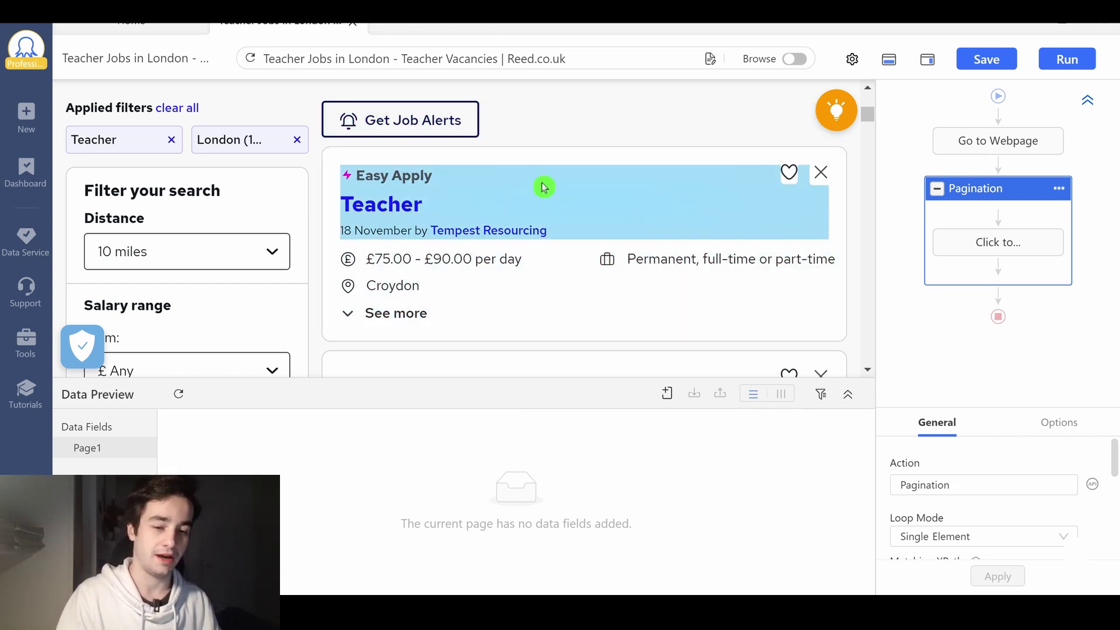
Select the first two job cards so all 25 similar cards are selected
left_click(337, 164)
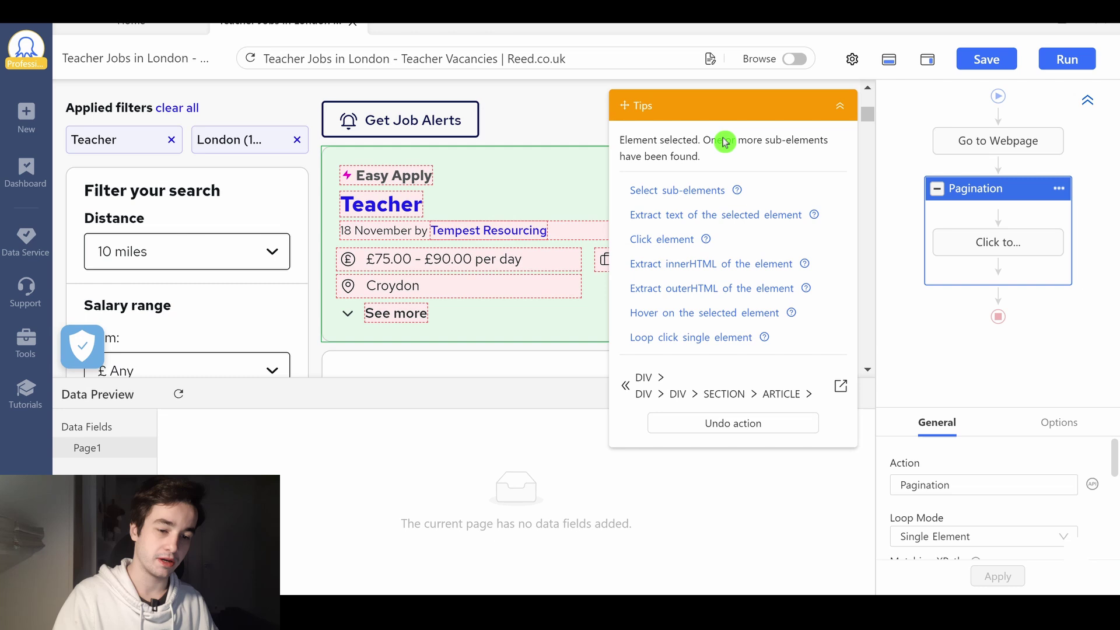
left_click_drag(682, 107, 275, 225)
left_click_drag(232, 281, 145, 108)
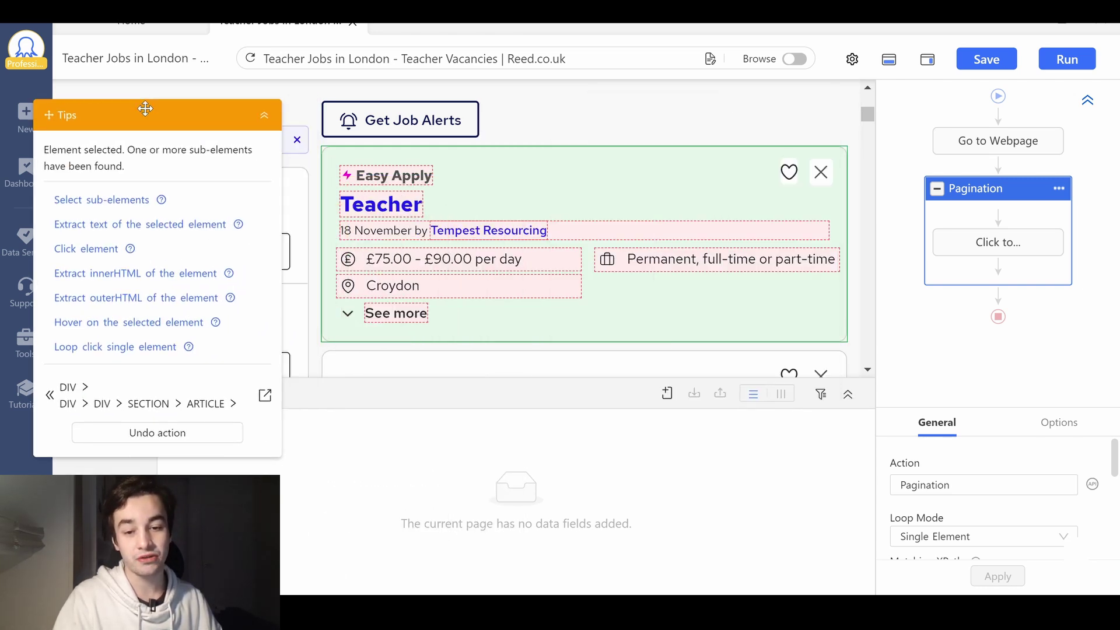
scroll(565, 226, "down", 3)
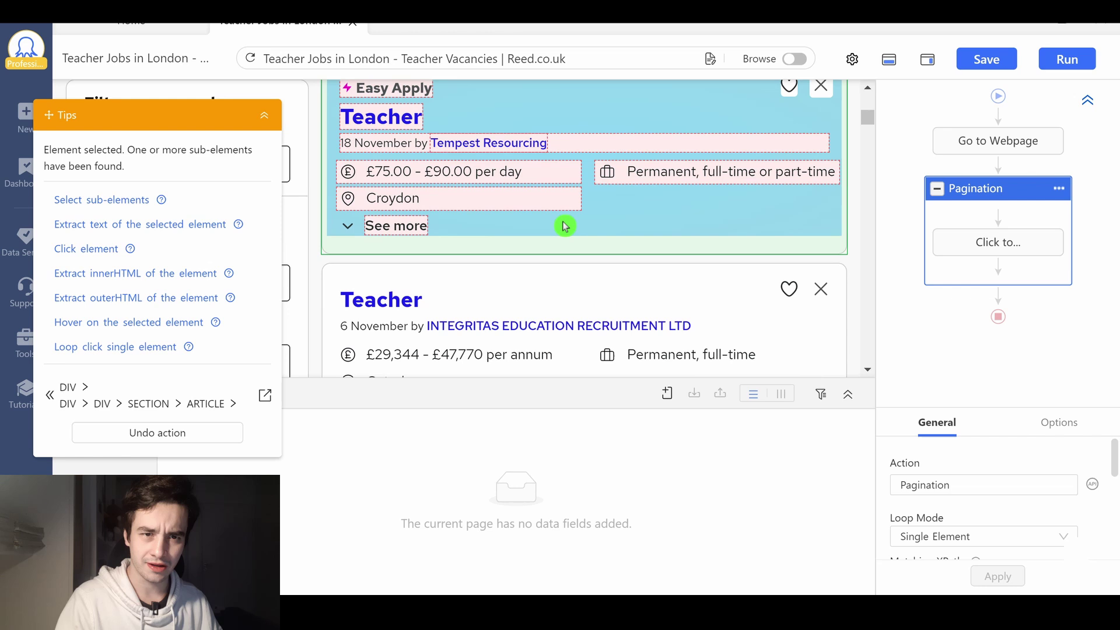
scroll(379, 222, "down", 3)
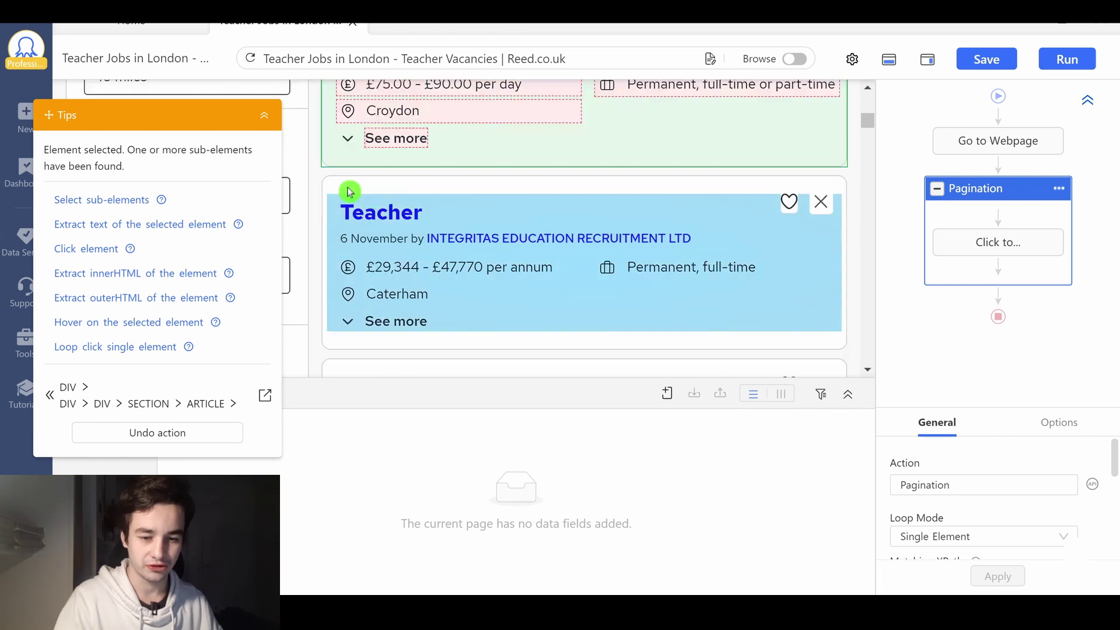
left_click(337, 190)
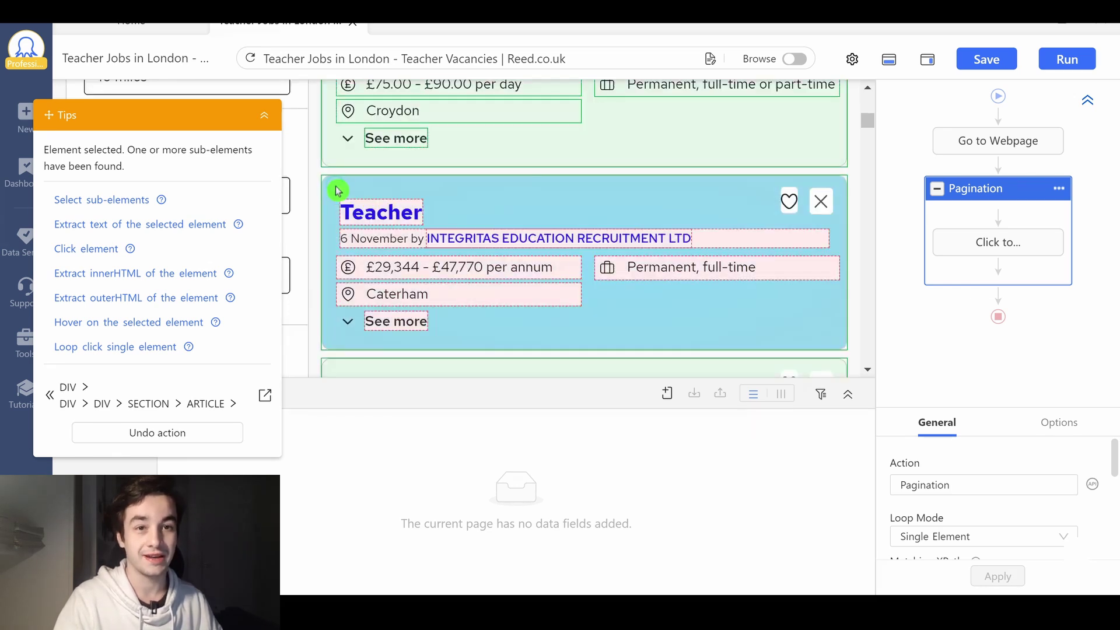
left_click(337, 190)
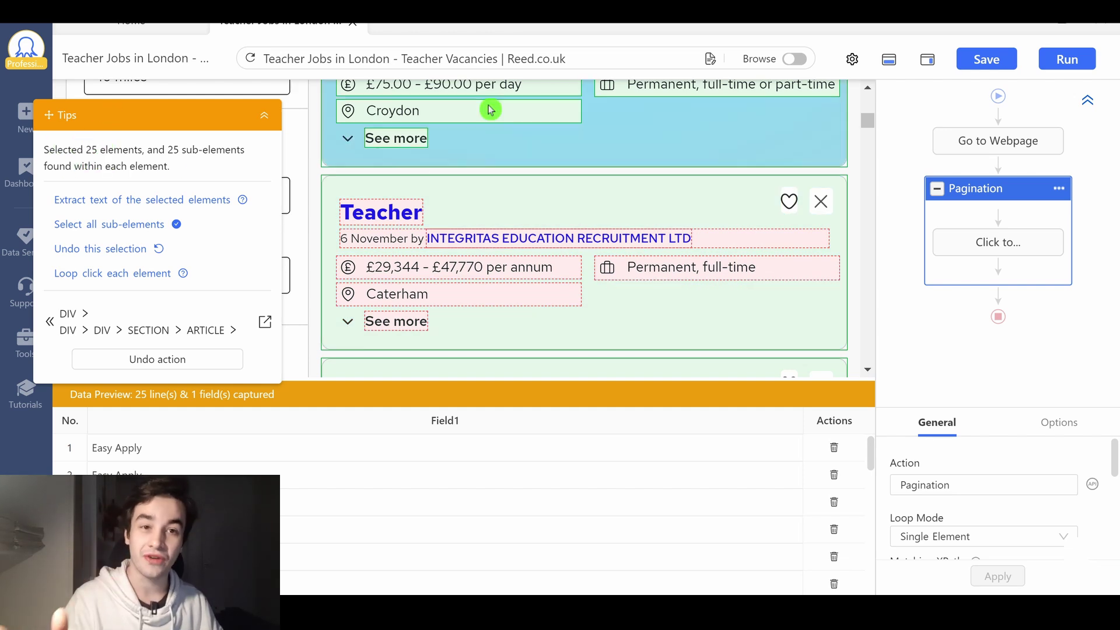
Scroll through the 25 selected job cards to review the 19 captured fields
scroll(570, 200, "up", 3)
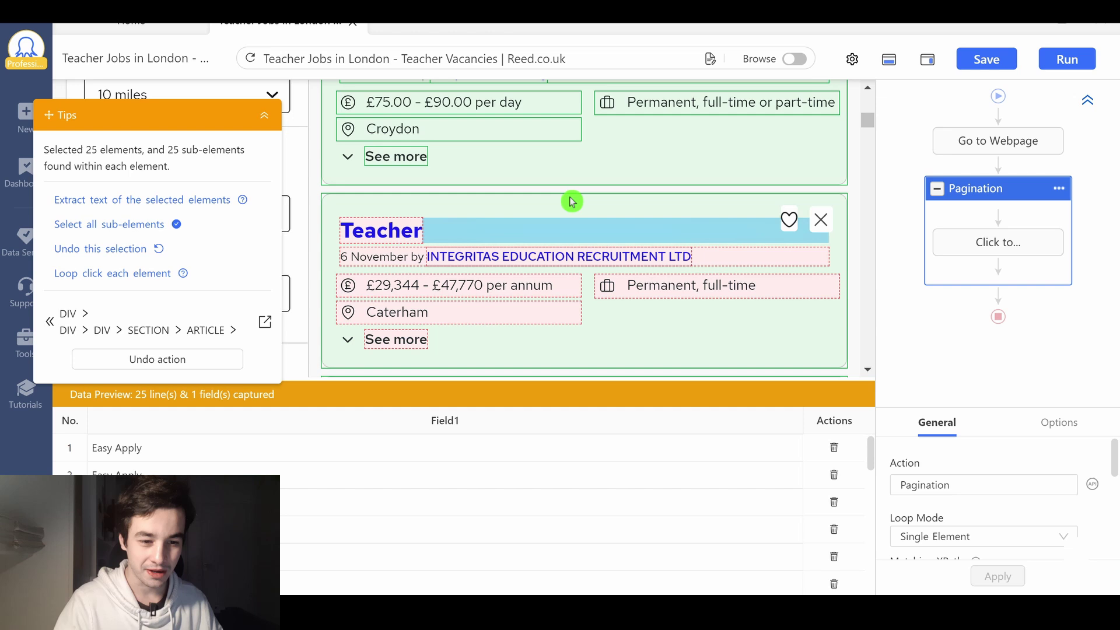
scroll(570, 195, "down", 3)
scroll(569, 193, "down", 2)
scroll(568, 193, "down", 3)
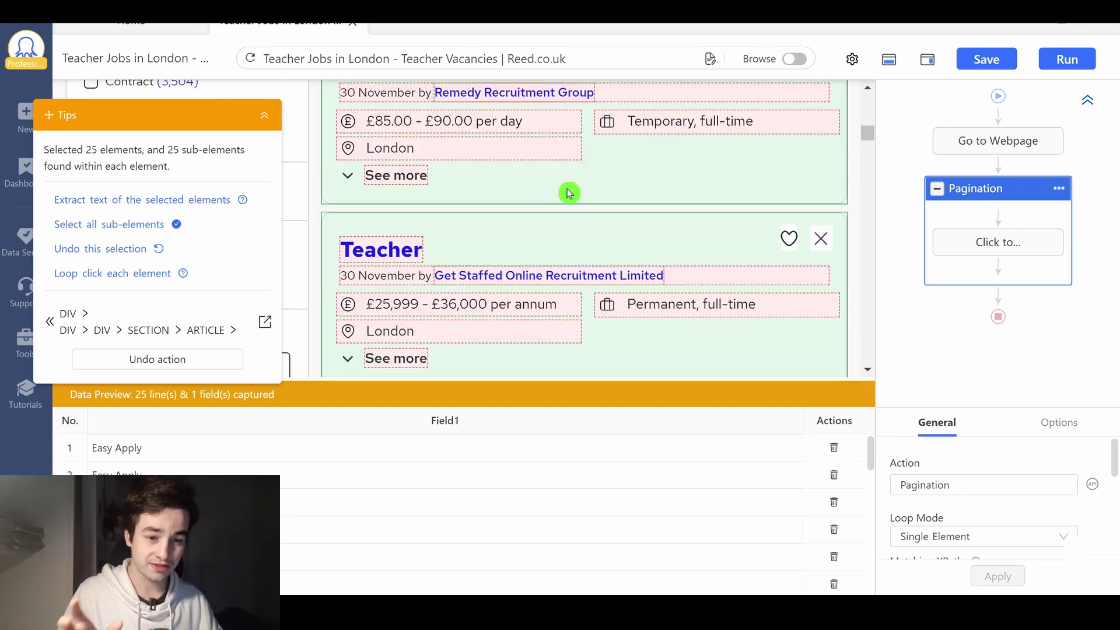
scroll(568, 189, "down", 5)
scroll(569, 187, "down", 2)
scroll(568, 187, "down", 5)
scroll(569, 186, "down", 5)
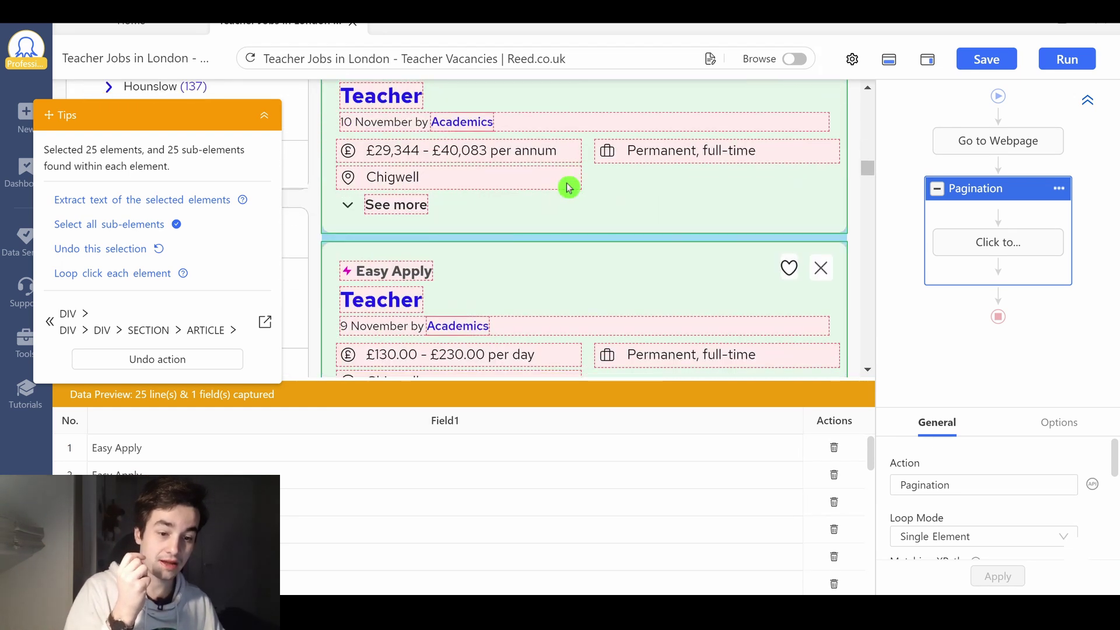
scroll(570, 186, "down", 5)
scroll(568, 175, "down", 1)
scroll(569, 168, "down", 5)
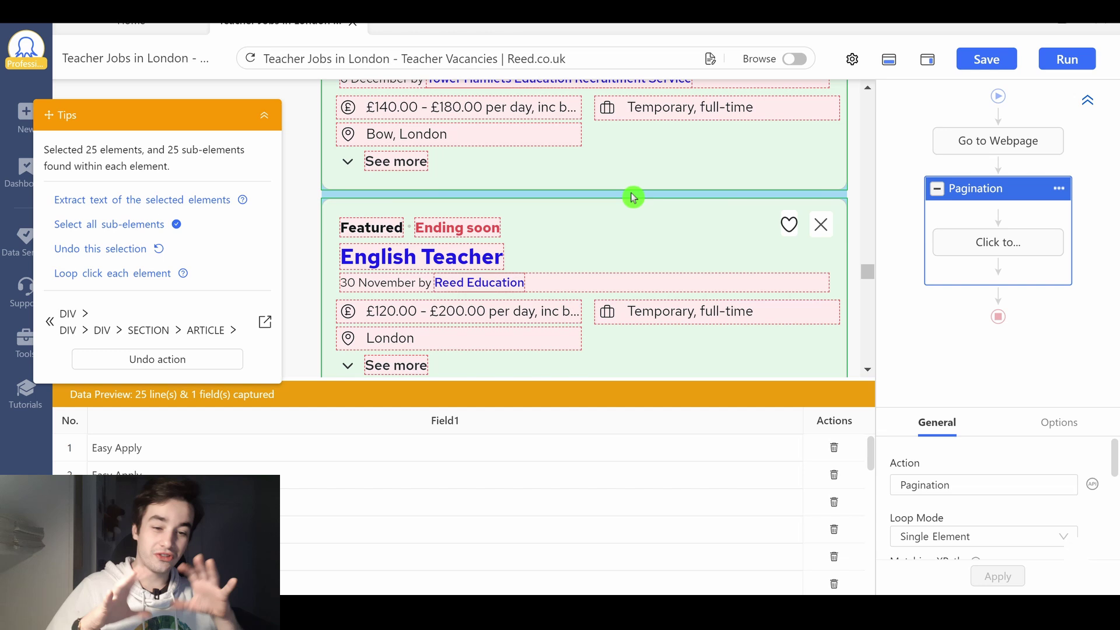
scroll(558, 241, "up", 3)
scroll(560, 242, "up", 3)
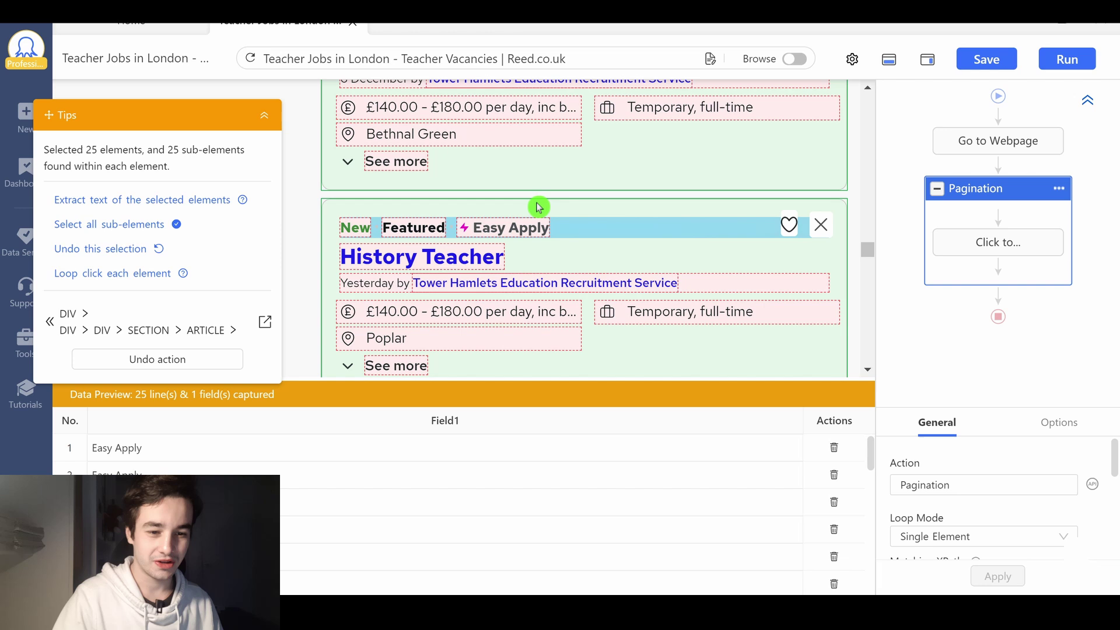
scroll(537, 208, "up", 3)
scroll(387, 194, "up", 3)
scroll(408, 222, "up", 3)
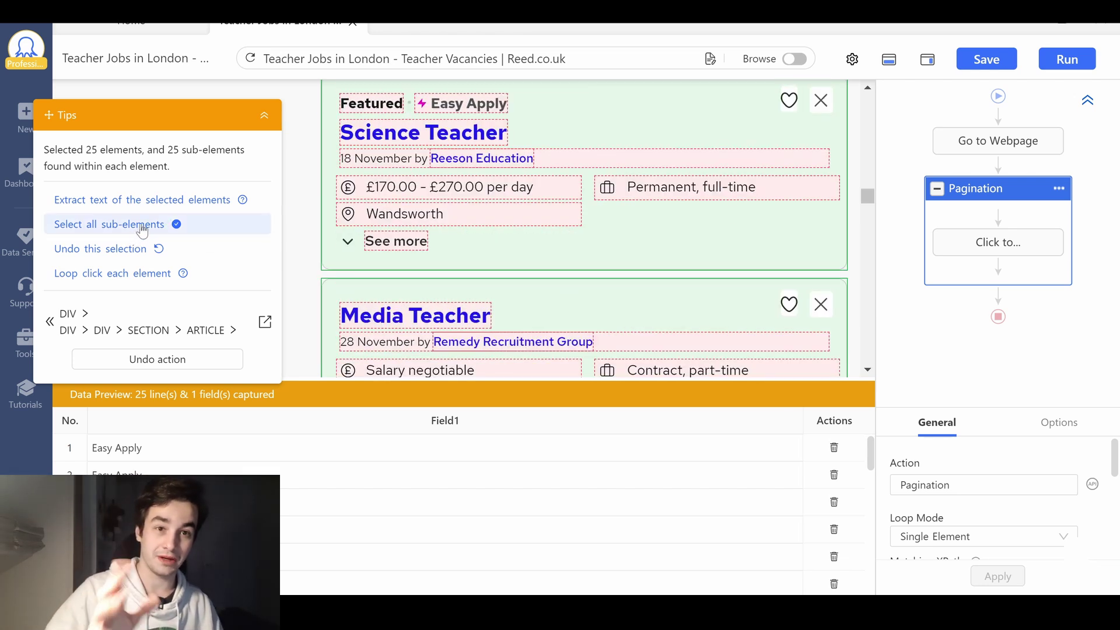
scroll(635, 232, "down", 5)
scroll(523, 233, "down", 5)
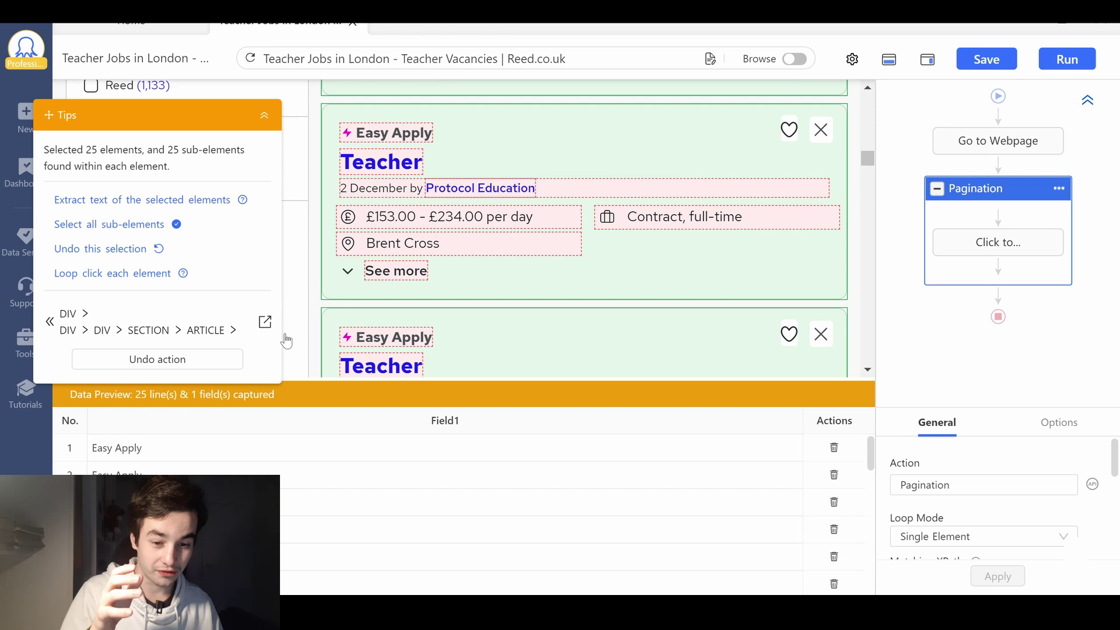
scroll(376, 284, "down", 3)
scroll(376, 284, "up", 5)
Add the 19-field extraction loop and drag it into Pagination above Click to Paginate
left_click(128, 223)
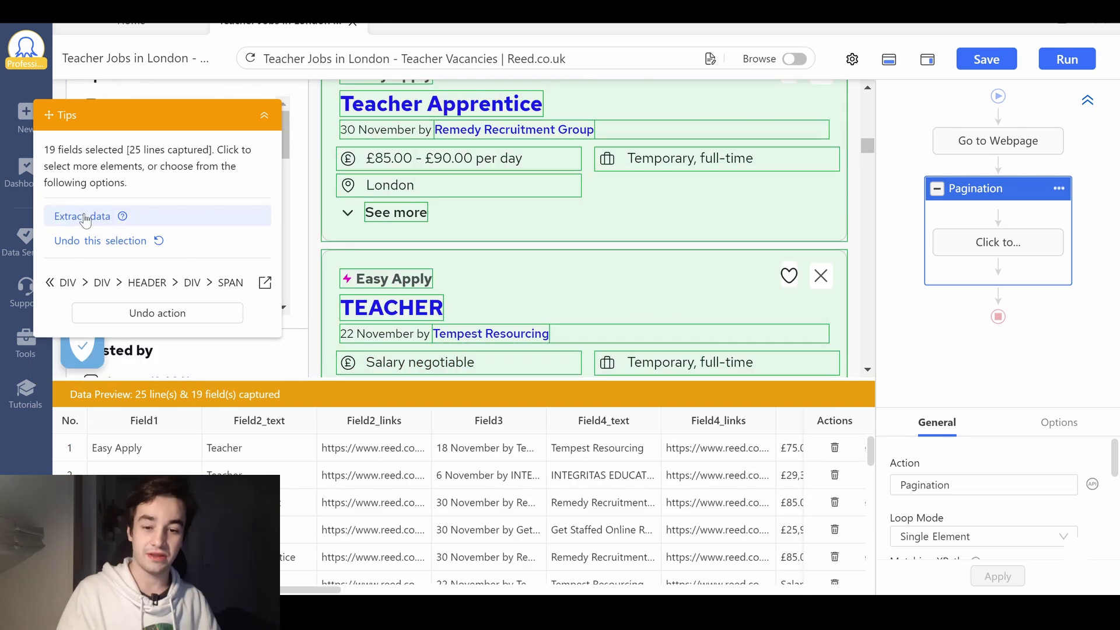
left_click(84, 218)
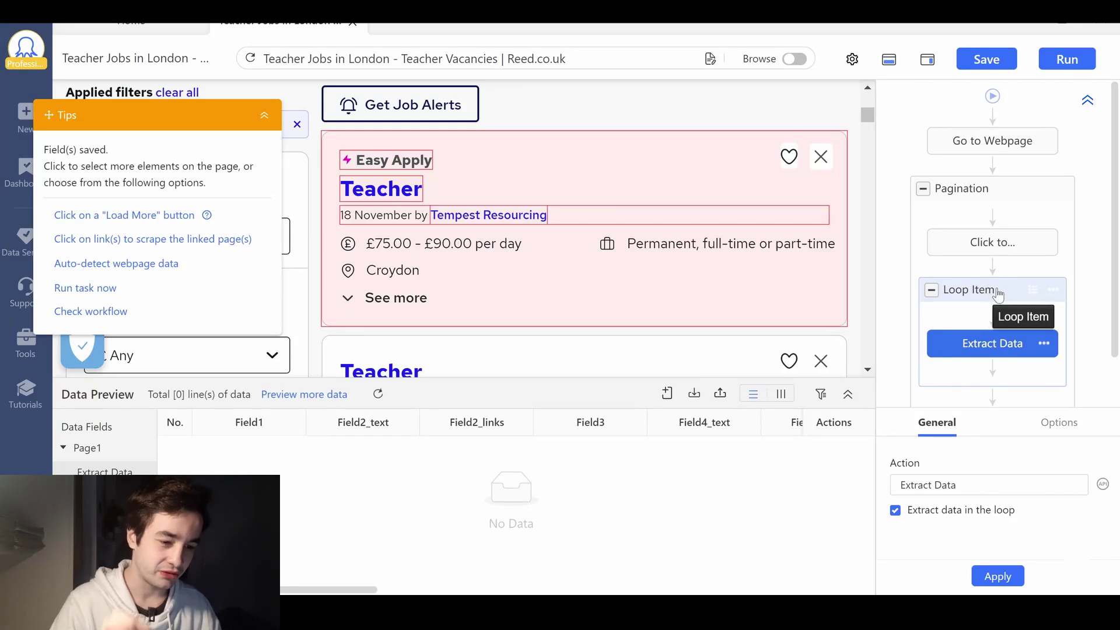
left_click(1011, 255)
left_click_drag(1011, 255, 999, 236)
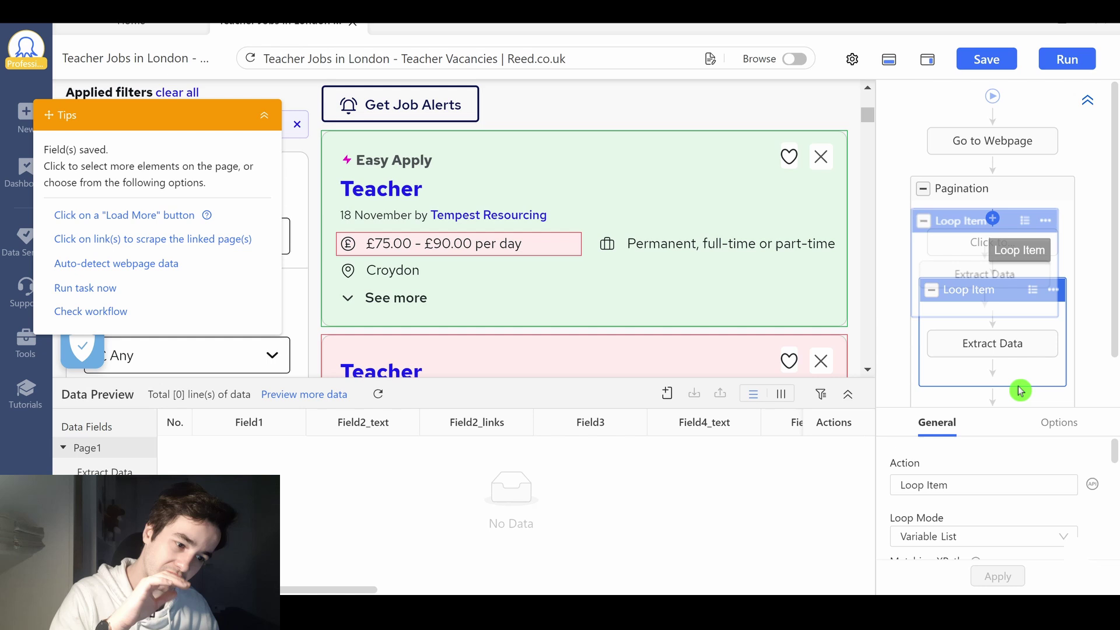
left_click_drag(1020, 390, 1016, 394)
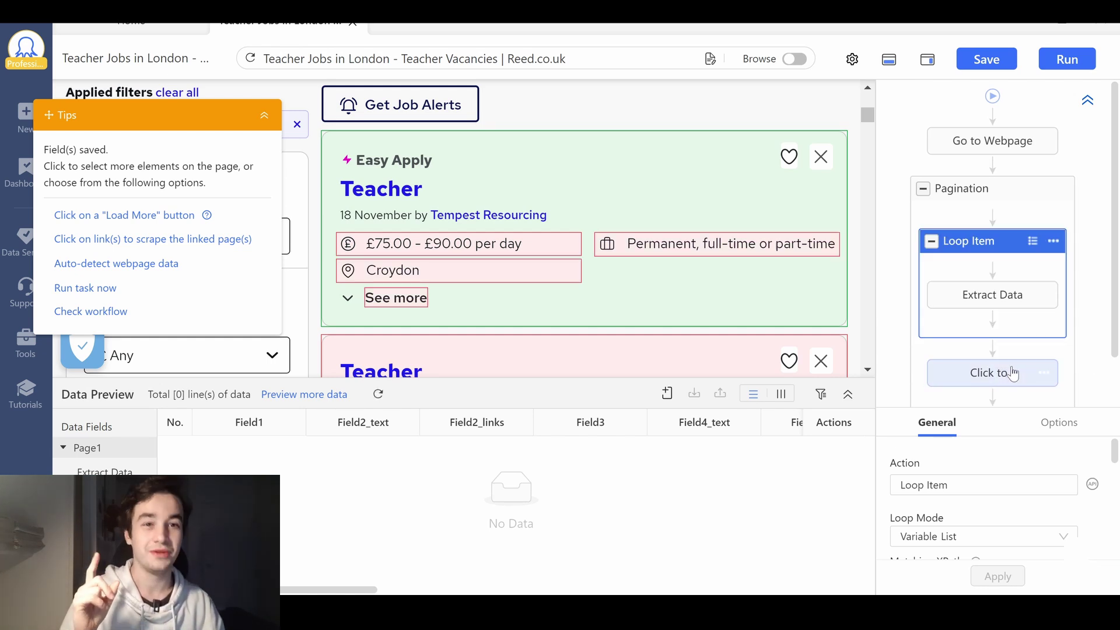
left_click(992, 293)
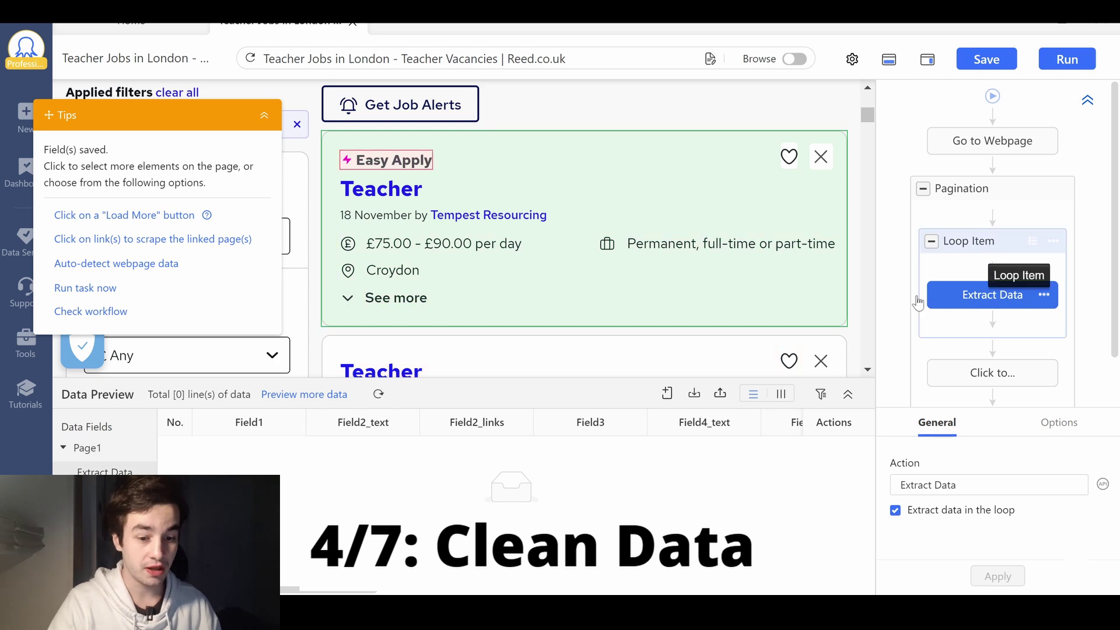
mouse_move(577, 422)
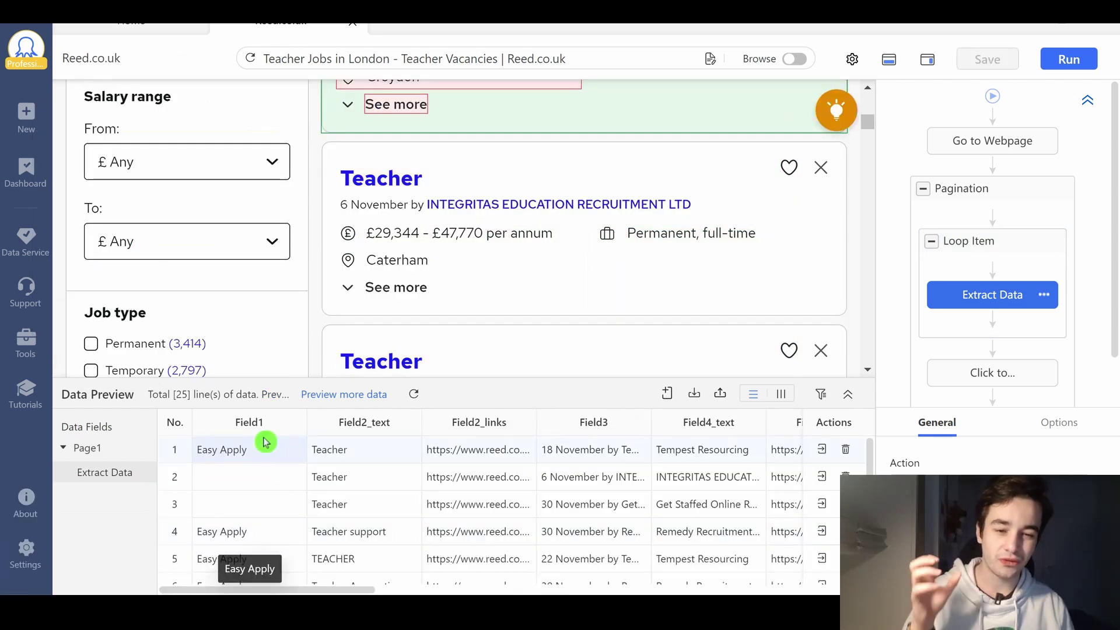
Delete the Field1 column from the data preview and save the task
left_click(266, 442)
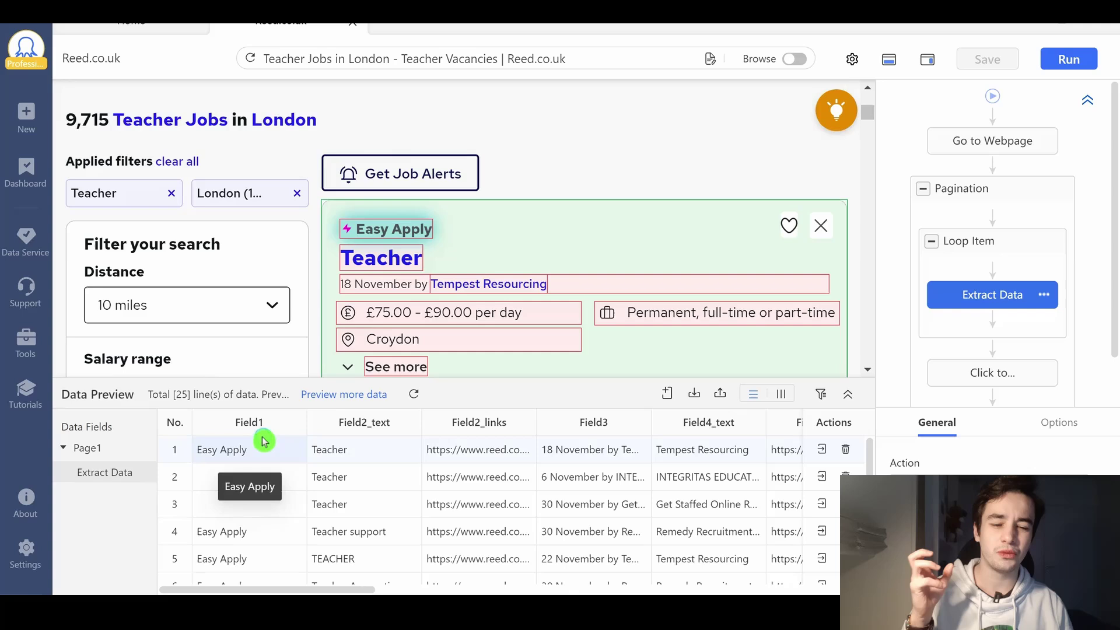
left_click(290, 419)
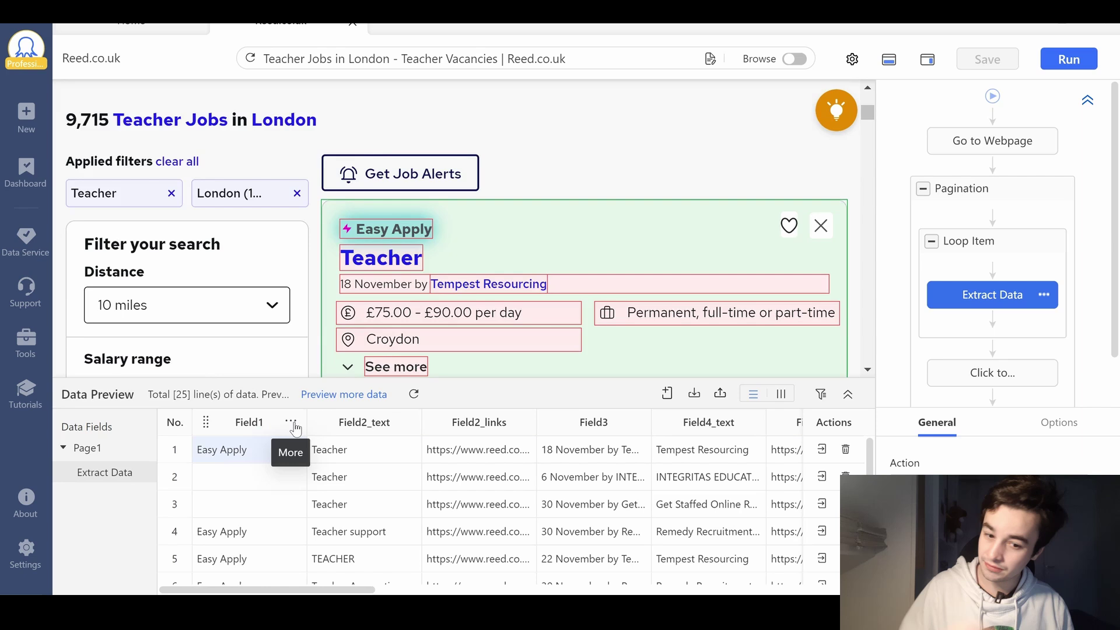
left_click(291, 423)
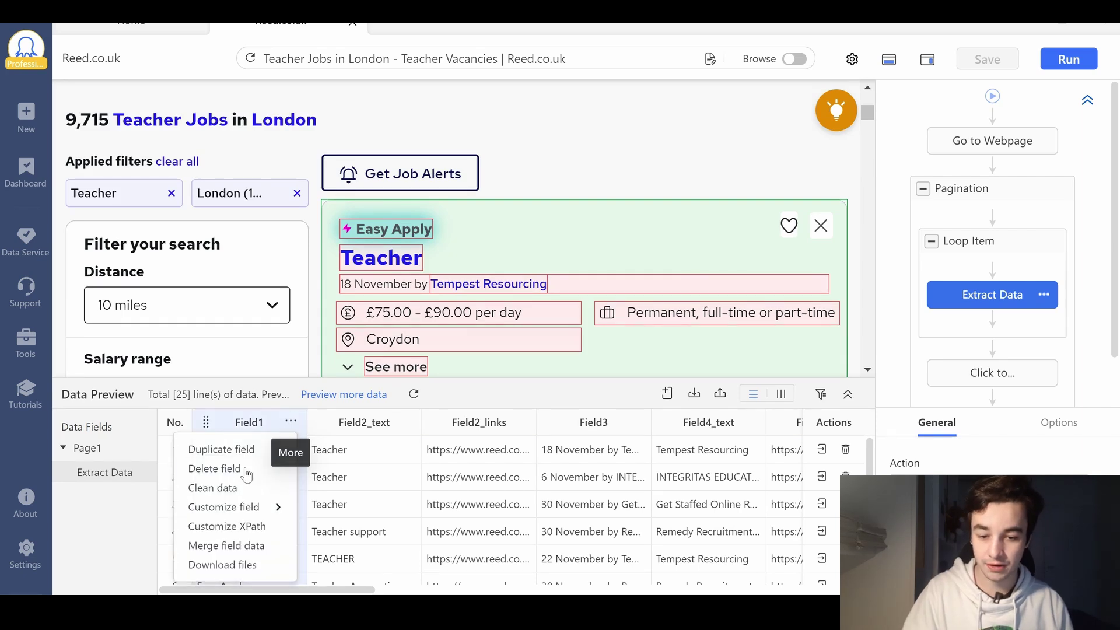
left_click(245, 473)
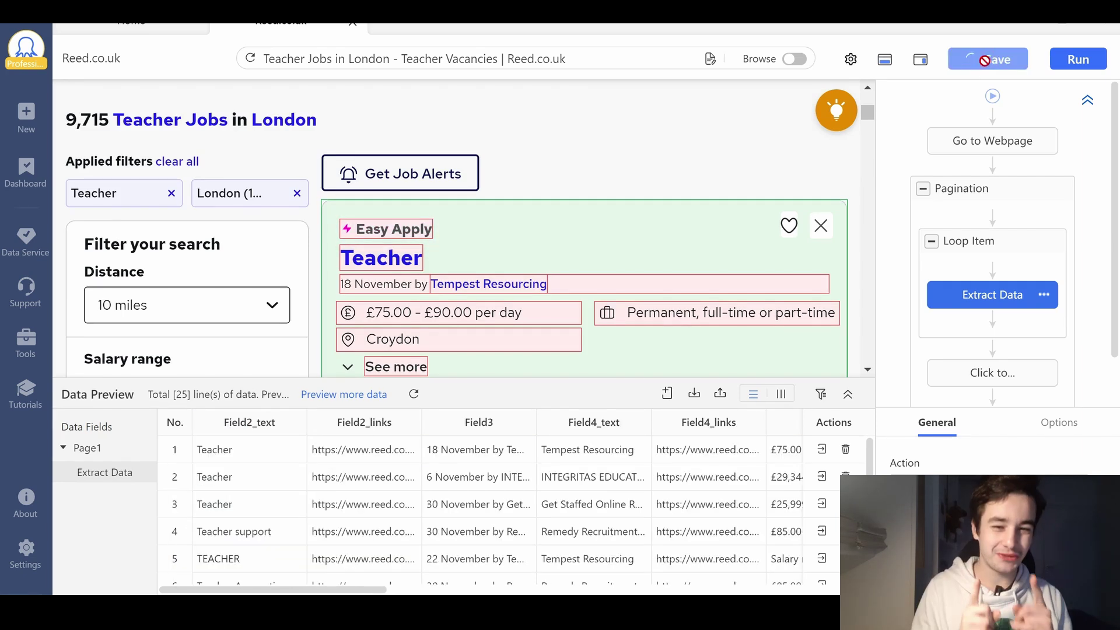
left_click(985, 59)
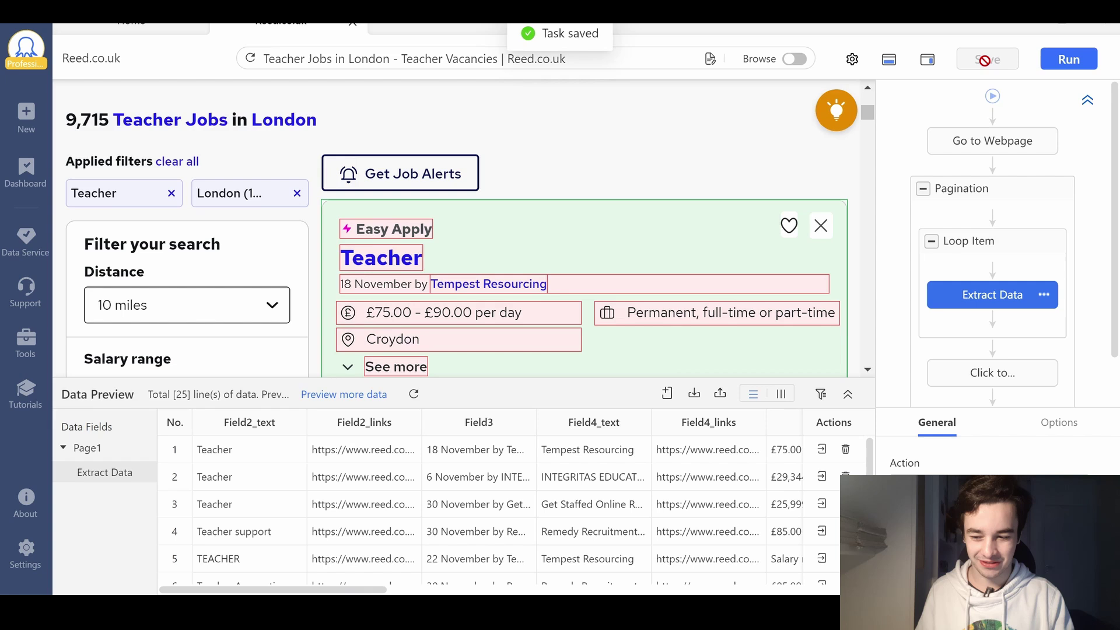
left_click(31, 567)
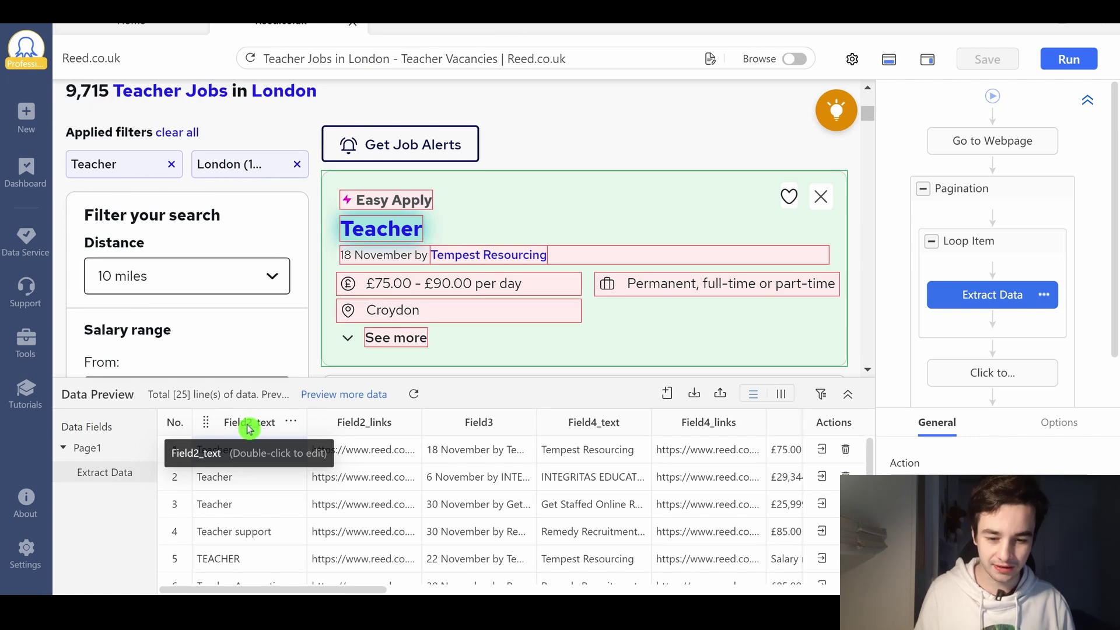
Rename the Field2_text column to Title
double_click(249, 425)
type("Title")
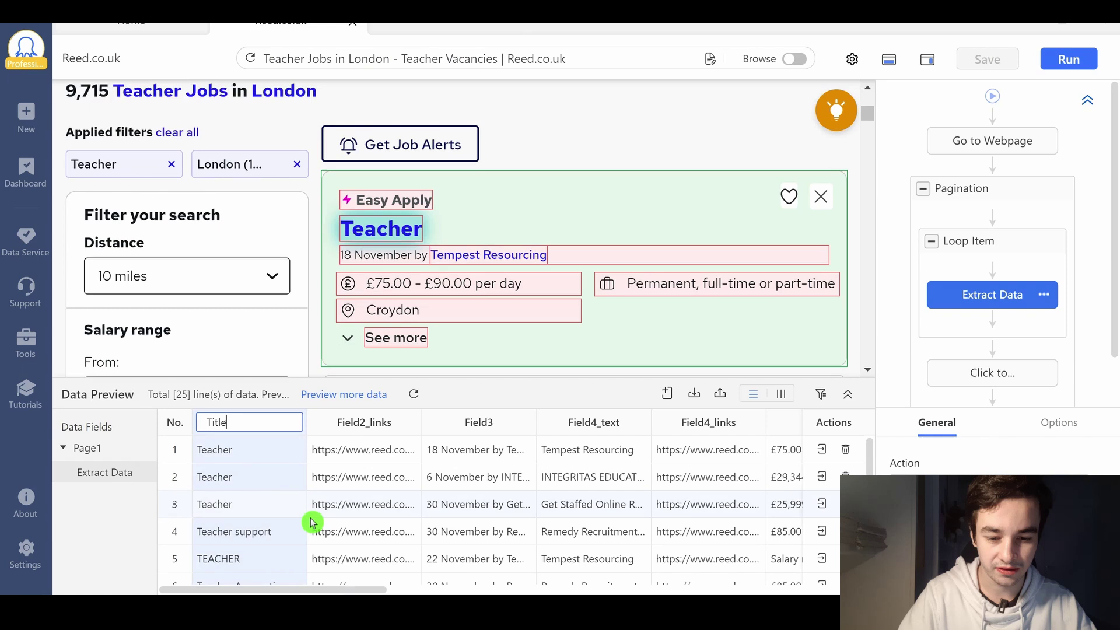
key("Tab")
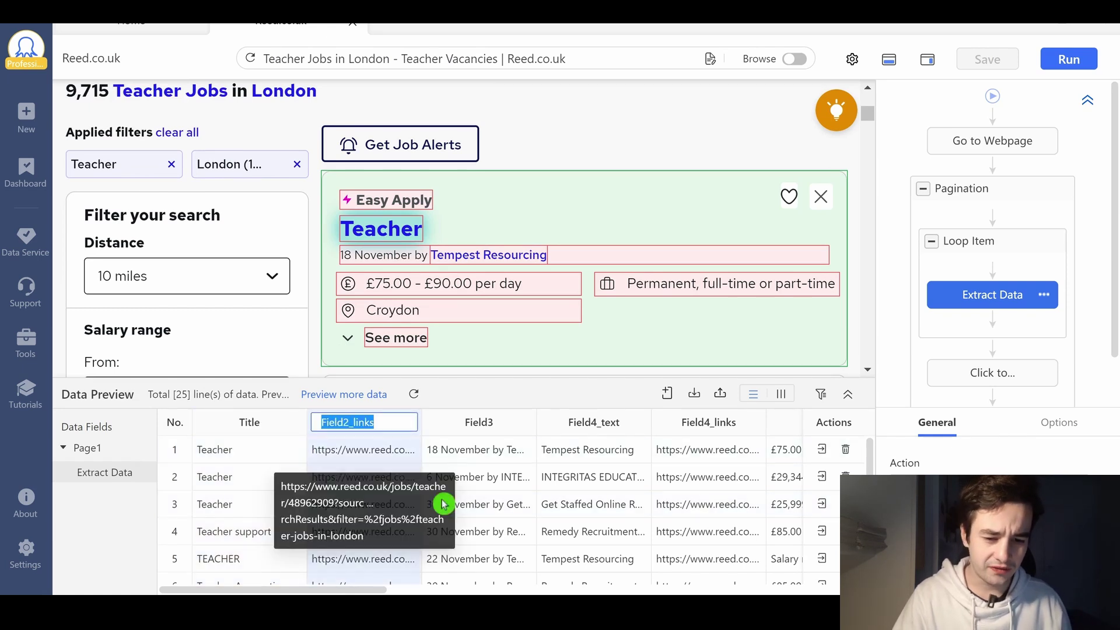
left_click(528, 500)
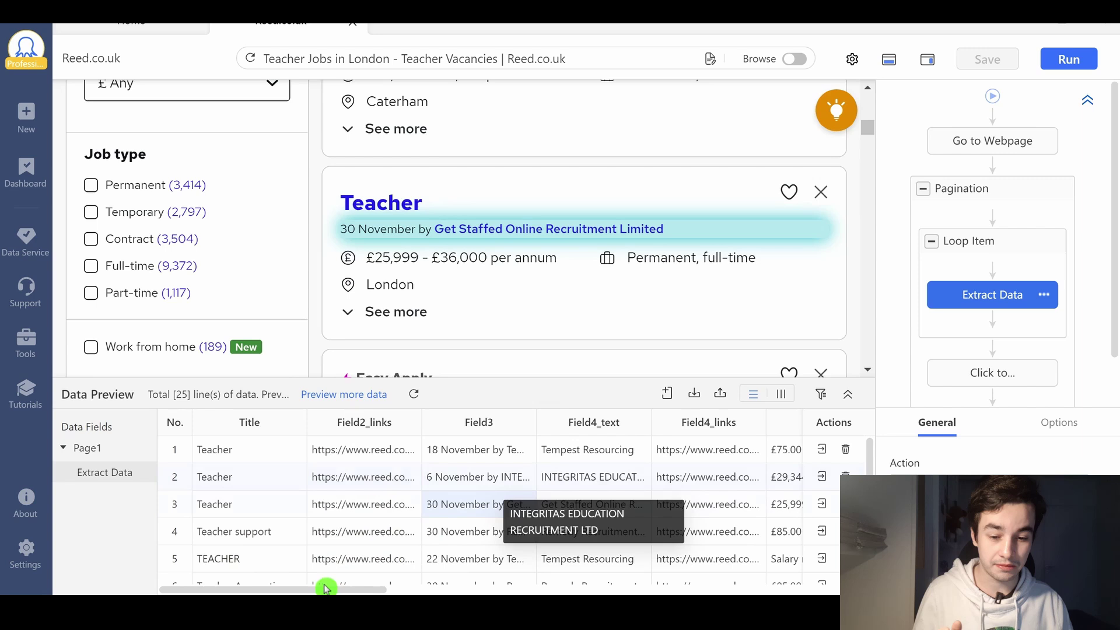
left_click_drag(325, 588, 698, 588)
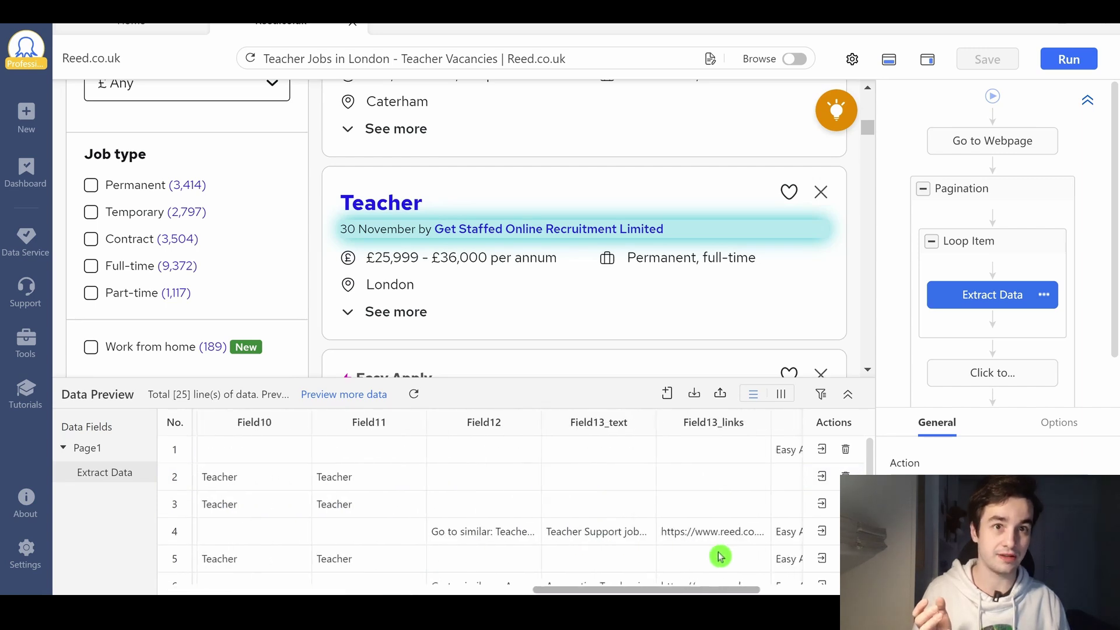
scroll(719, 556, "right", 3)
scroll(769, 557, "left", 5)
scroll(165, 555, "left", 5)
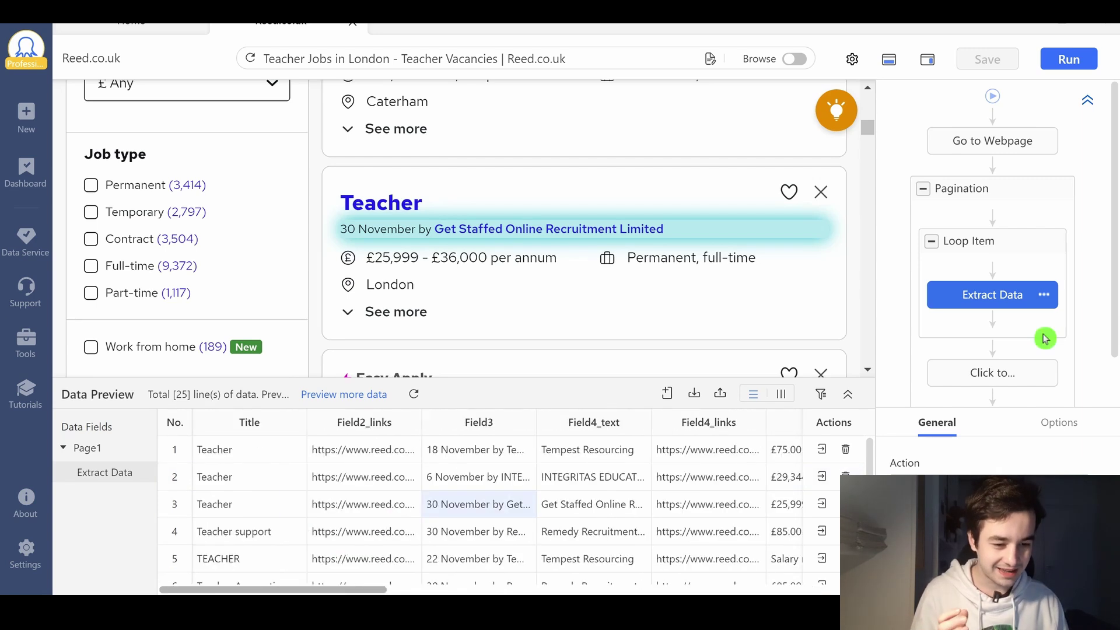
In Vertical View, delete Field8 through Field16 from the extraction
left_click(782, 395)
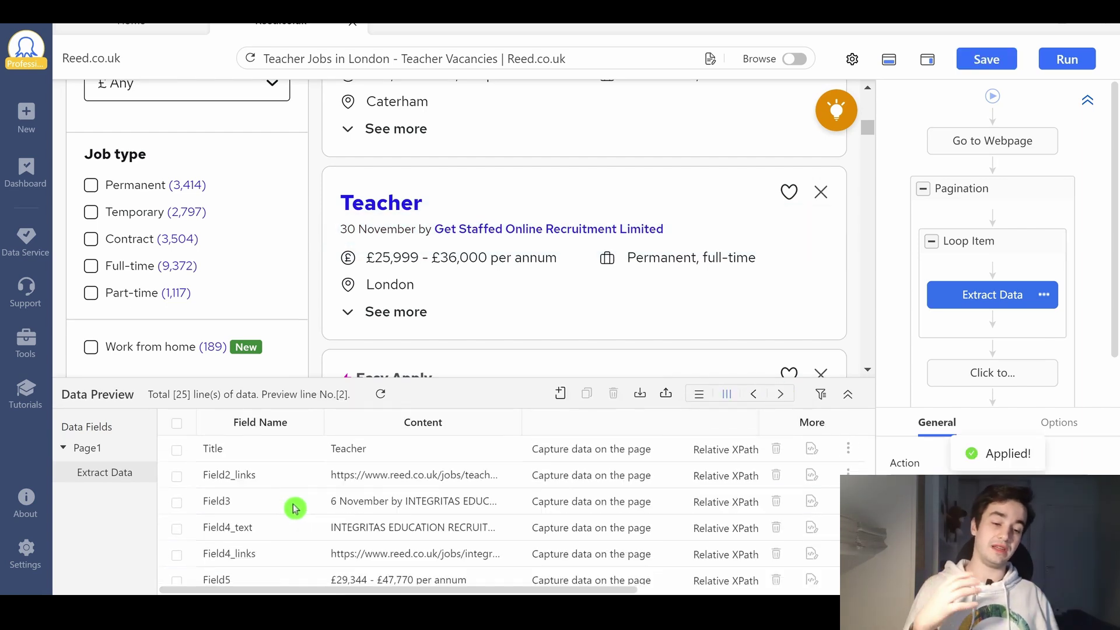
scroll(321, 510, "down", 5)
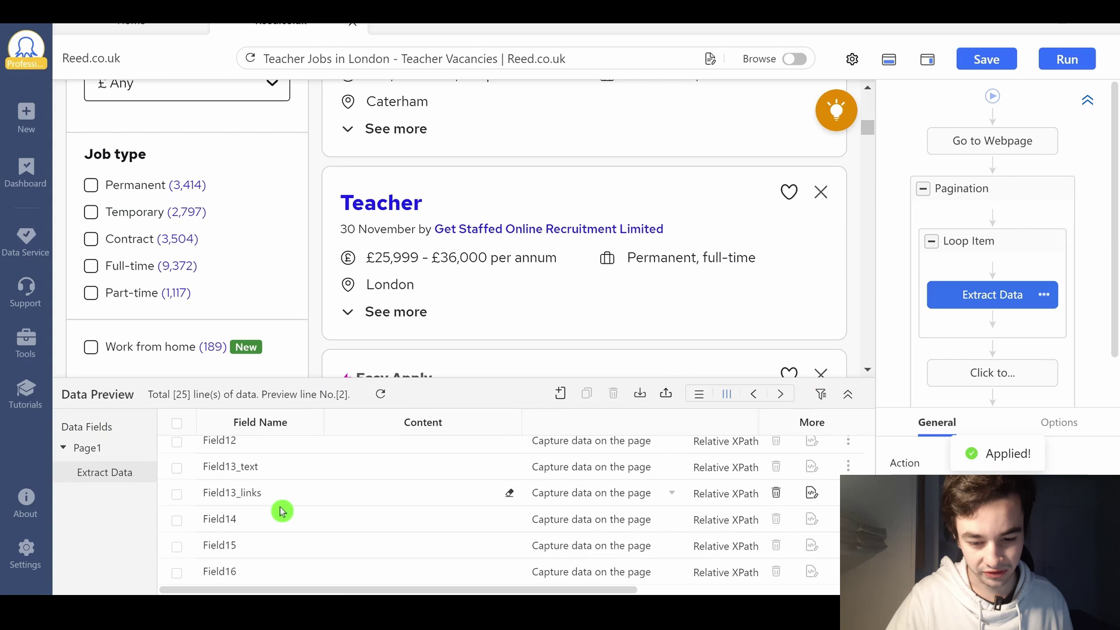
left_click(177, 570)
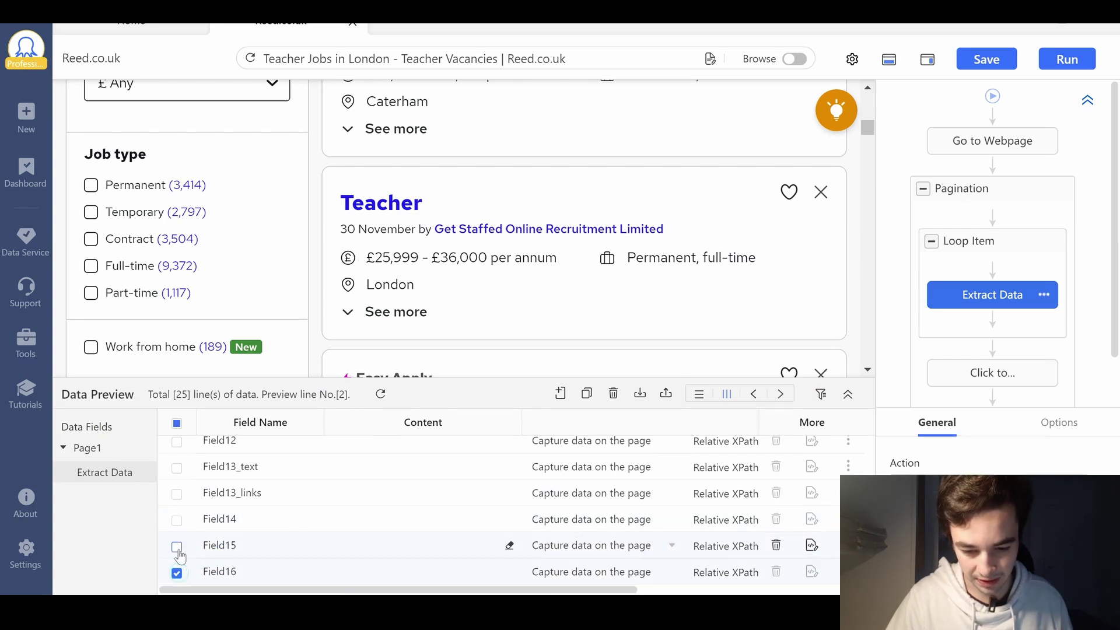
left_click(179, 494)
scroll(177, 486, "up", 3)
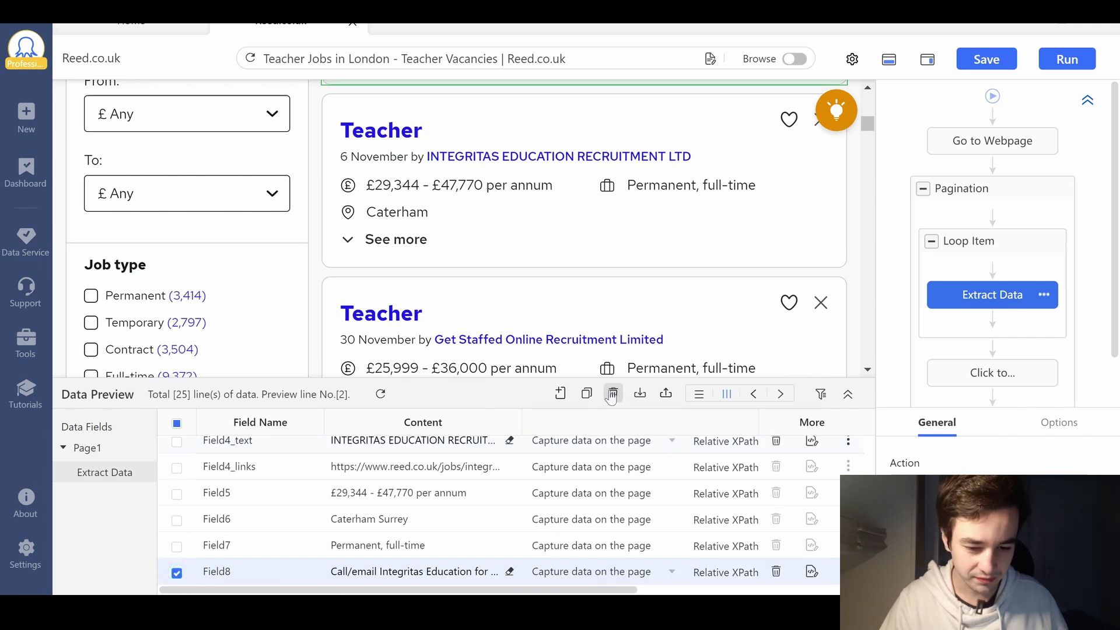
left_click(611, 393)
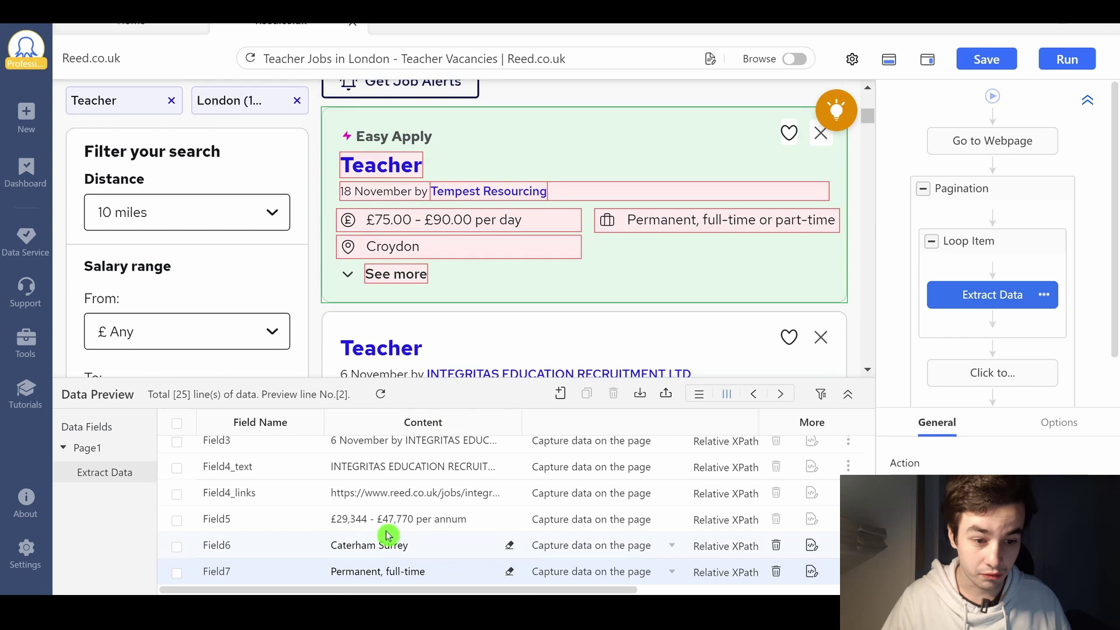
Rename Field7 to Contract and delete the Field6 location field
left_click(226, 574)
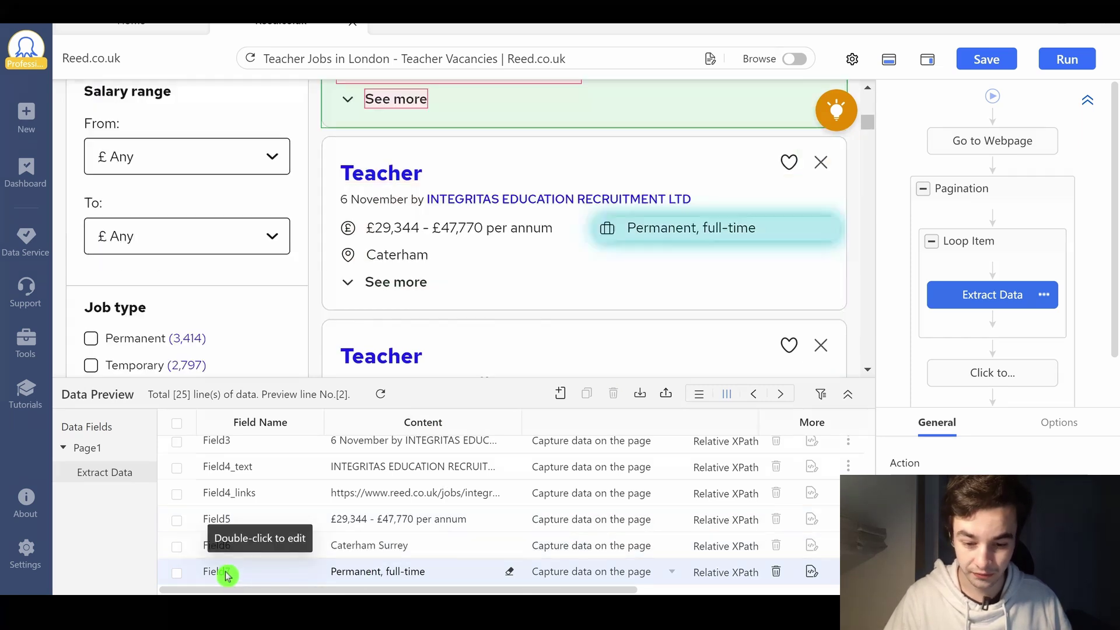
double_click(226, 574)
type("Contra")
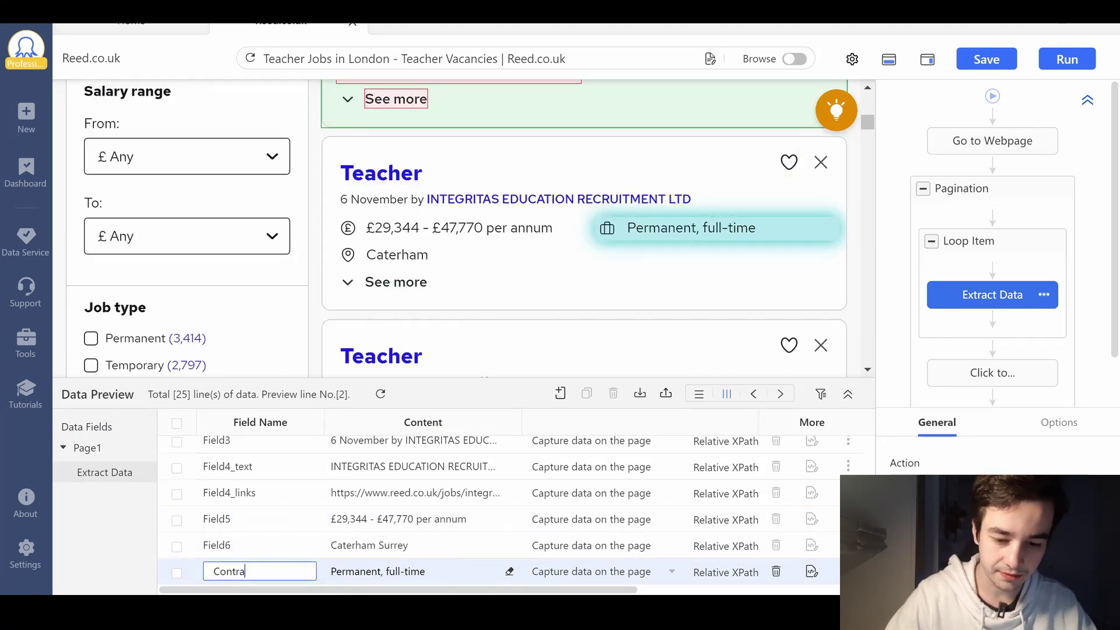
type("ntract")
left_click(360, 546)
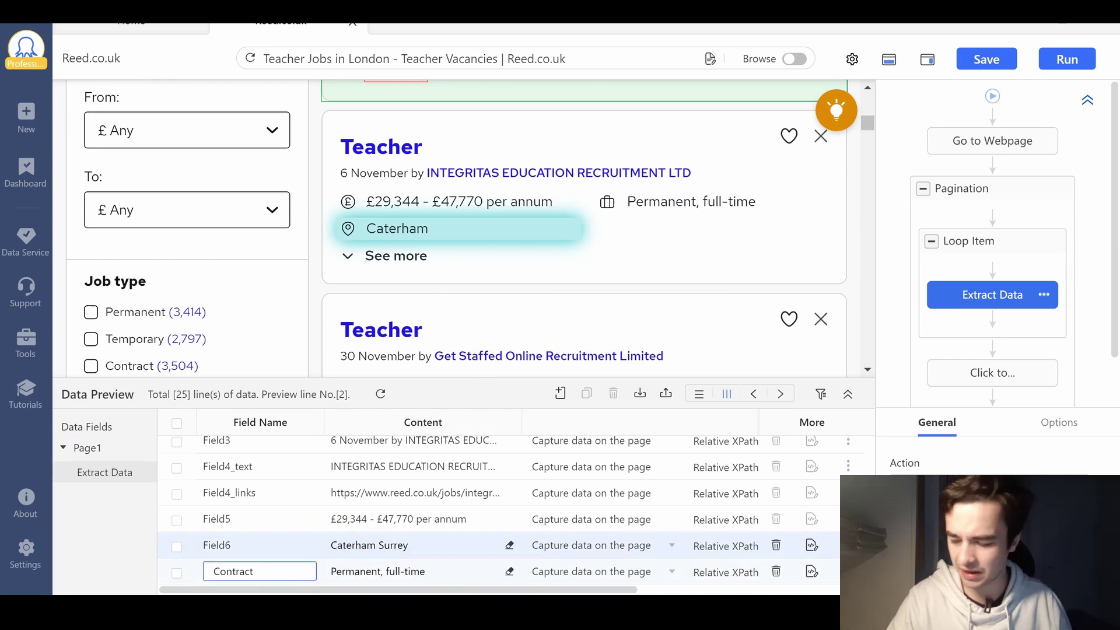
left_click(184, 562)
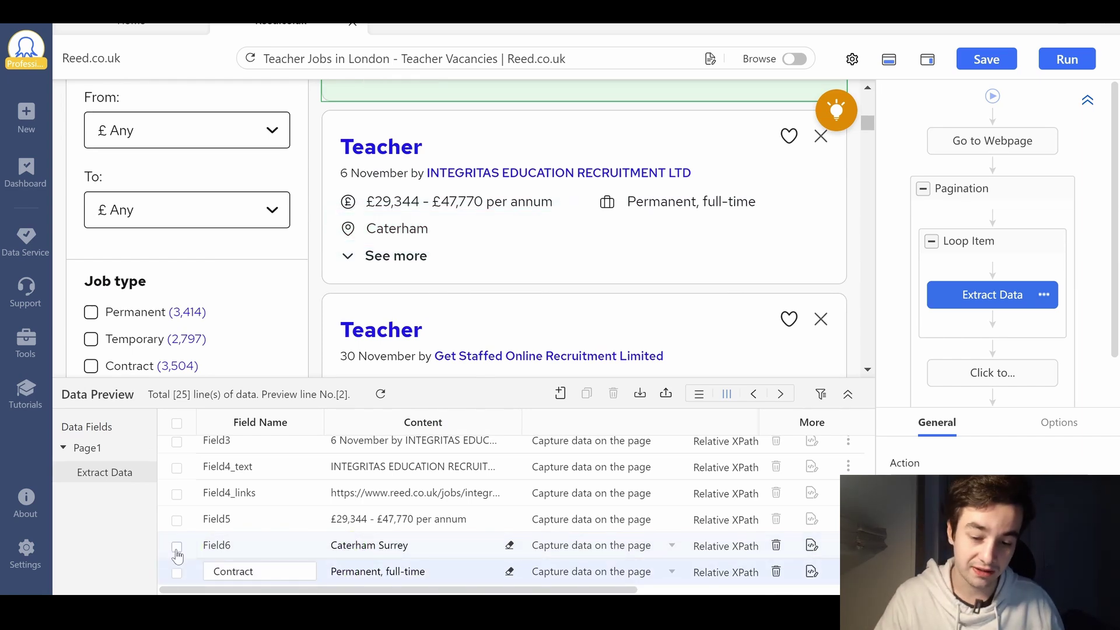
left_click(177, 548)
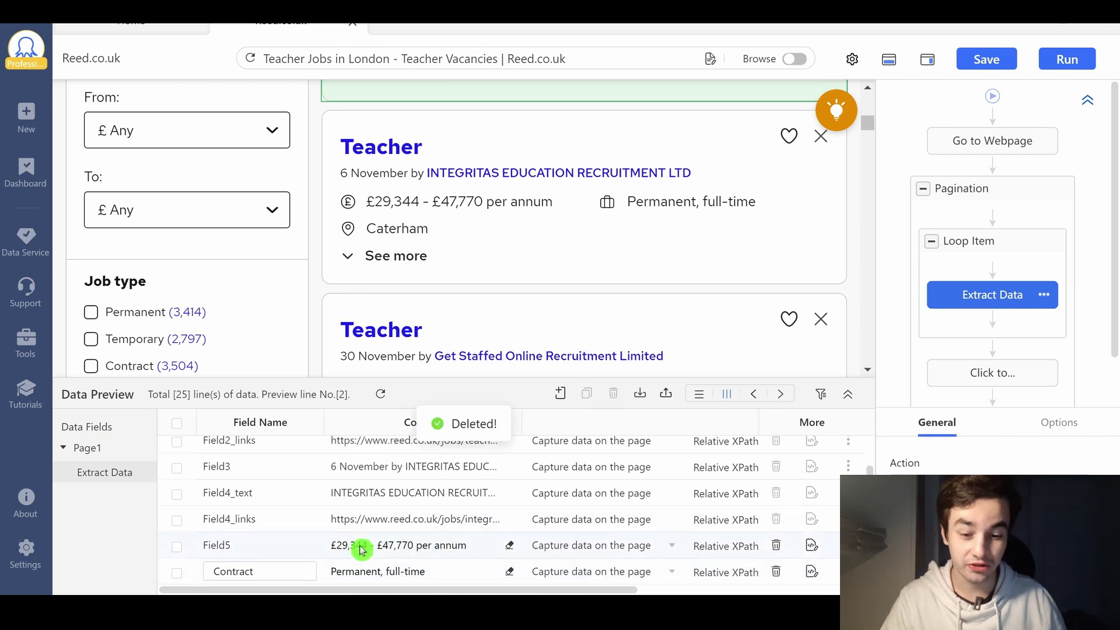
left_click(233, 546)
Rename the Field5 salary field to Wage
double_click(237, 546)
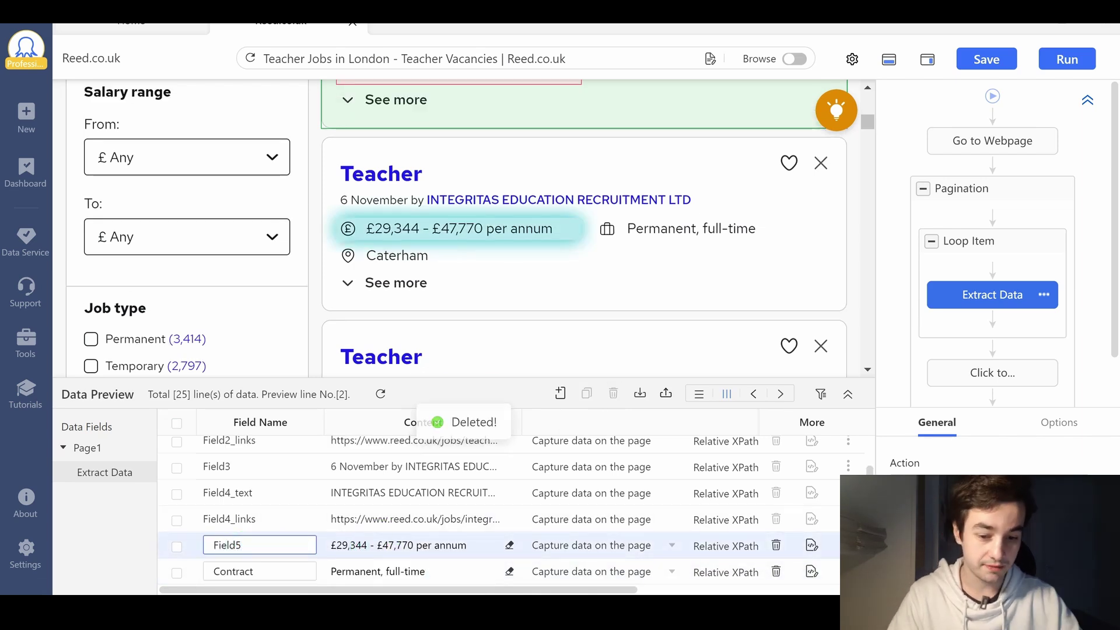
key("BackSpace")
key("BackSpace")
key("BackSpace")
key("BackSpace")
type("Wage")
left_click(356, 519)
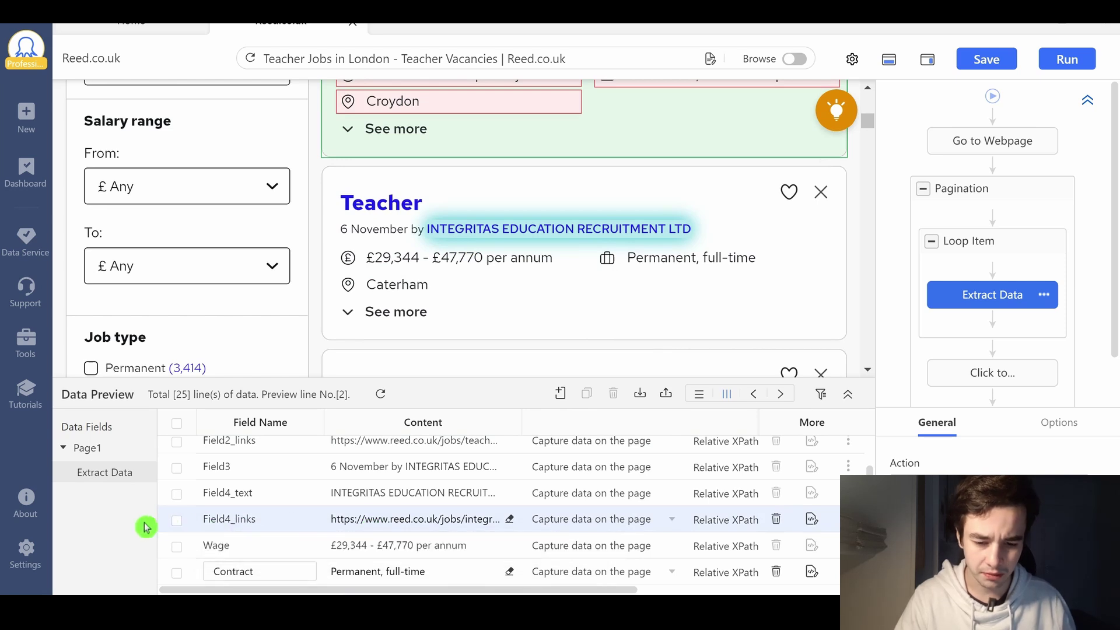
Rename Field4_text to Company and remove Field4_links, Field3 and Field2_links
left_click(176, 520)
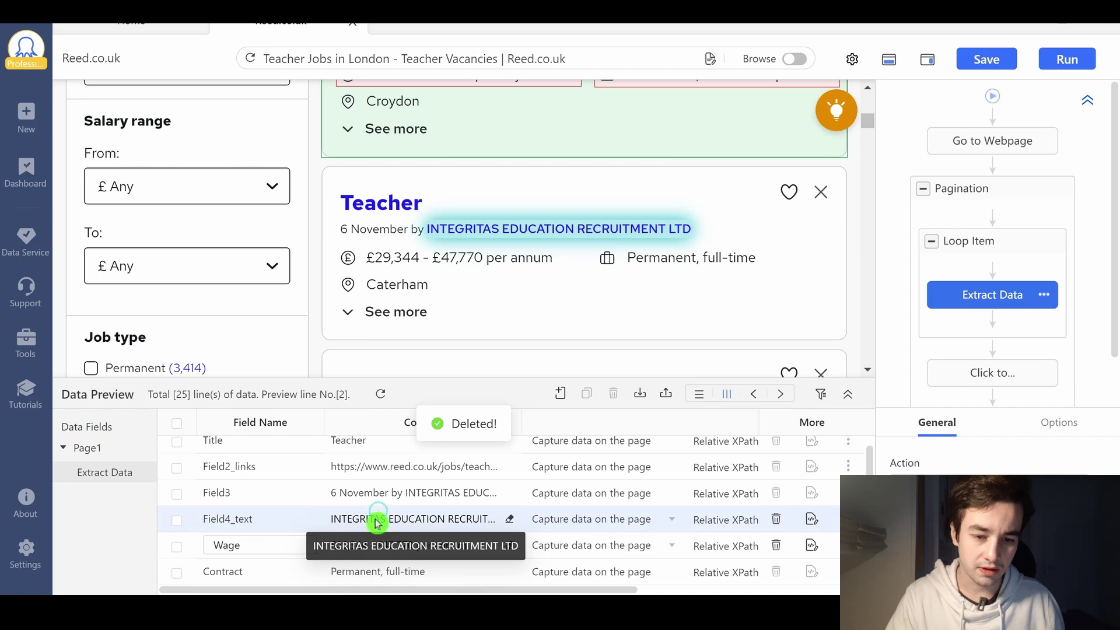
double_click(240, 518)
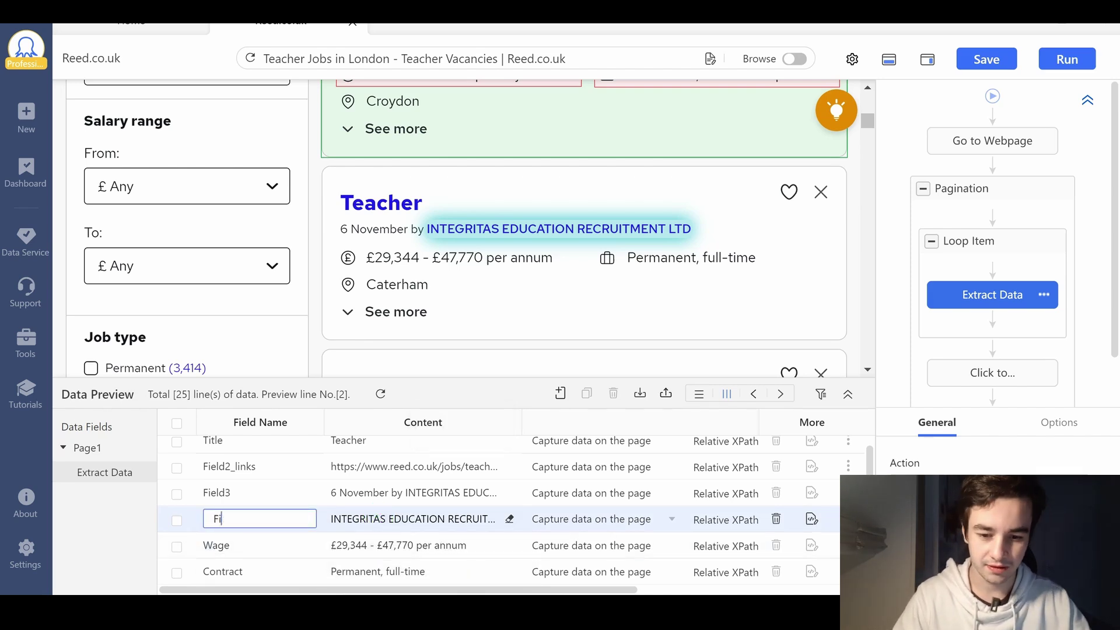
type("Company")
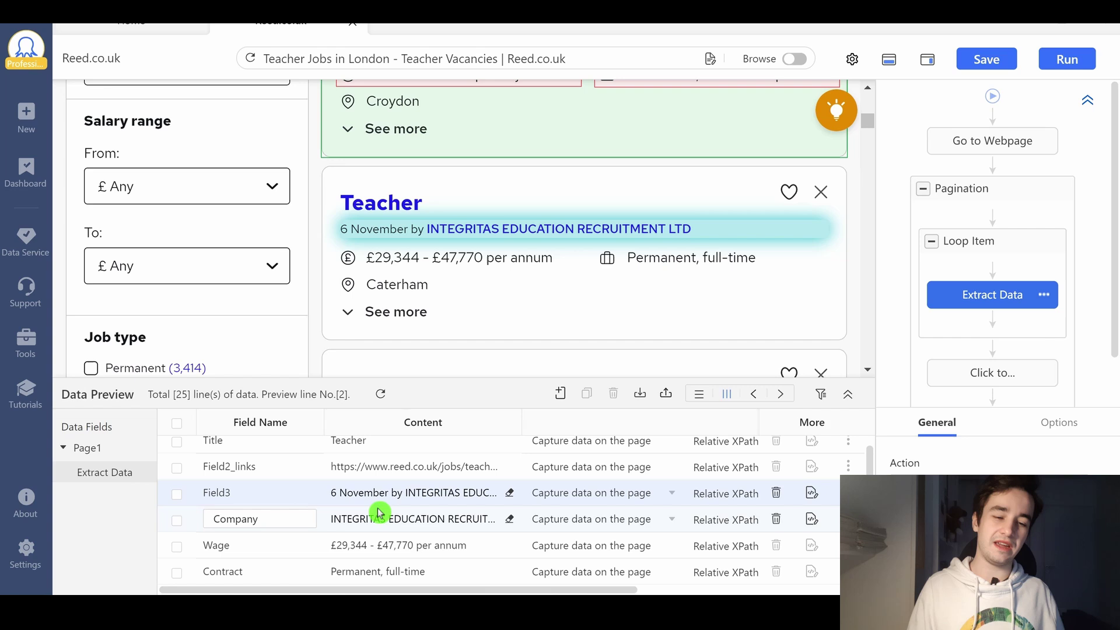
key("Return")
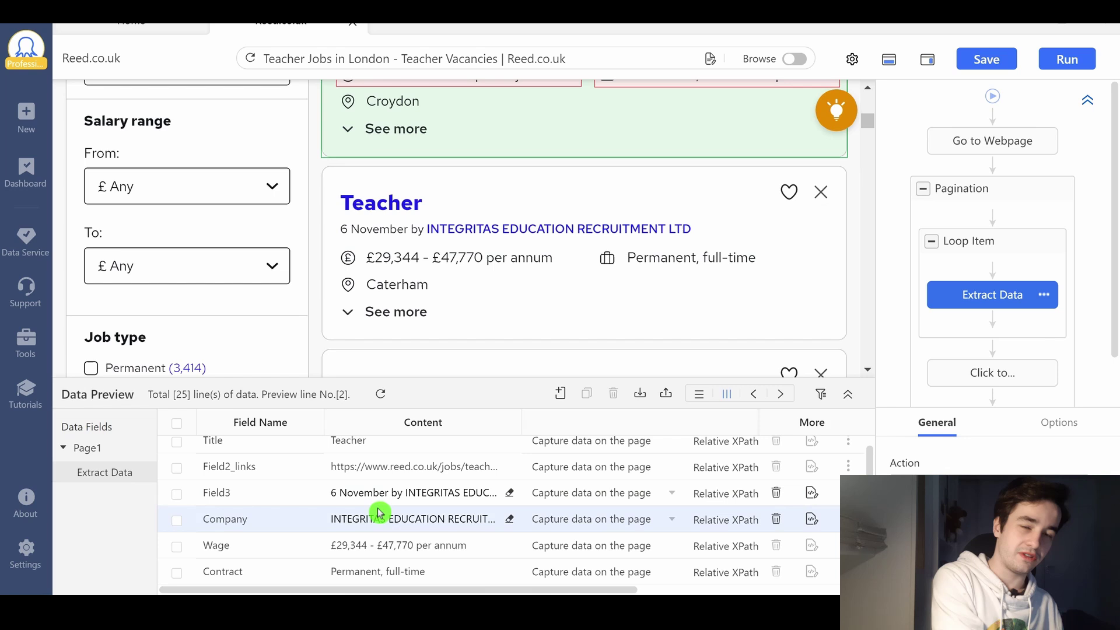
left_click(176, 494)
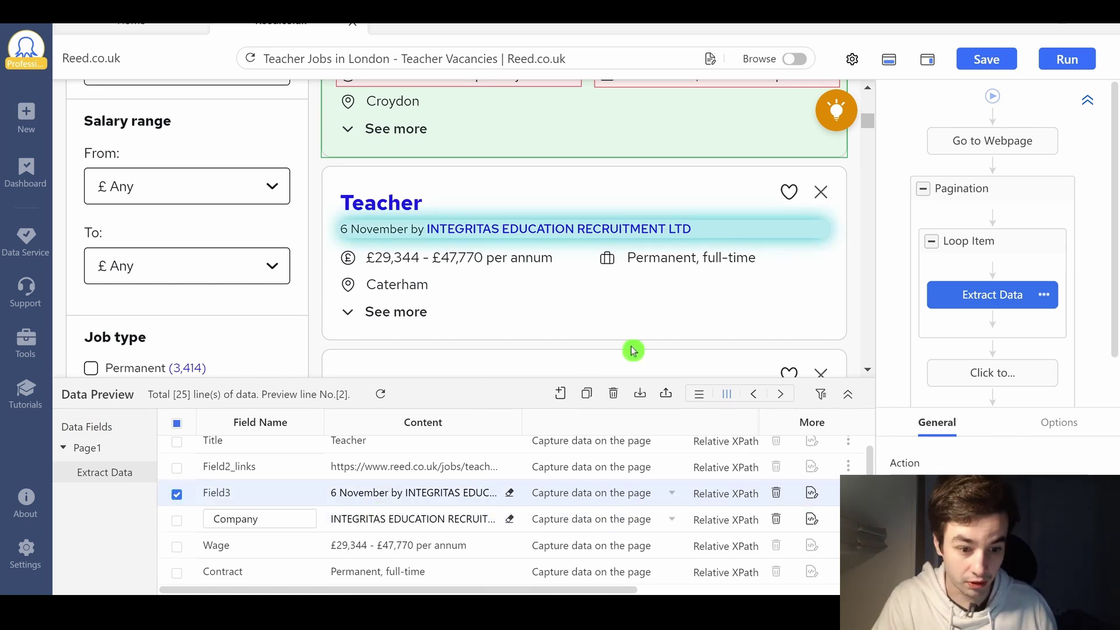
left_click(614, 394)
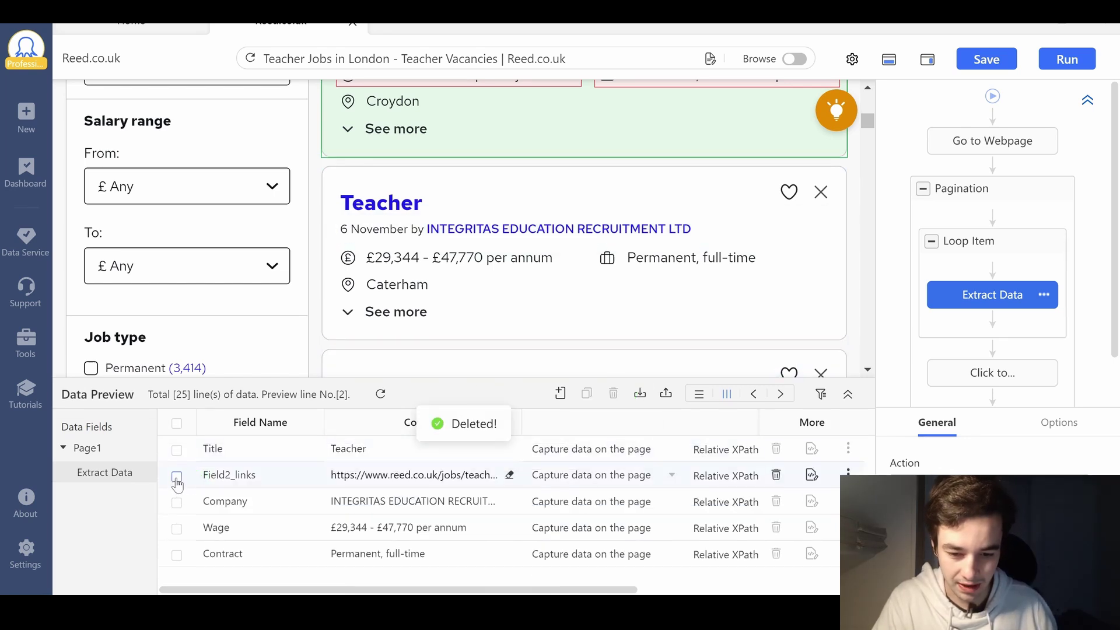
left_click(177, 477)
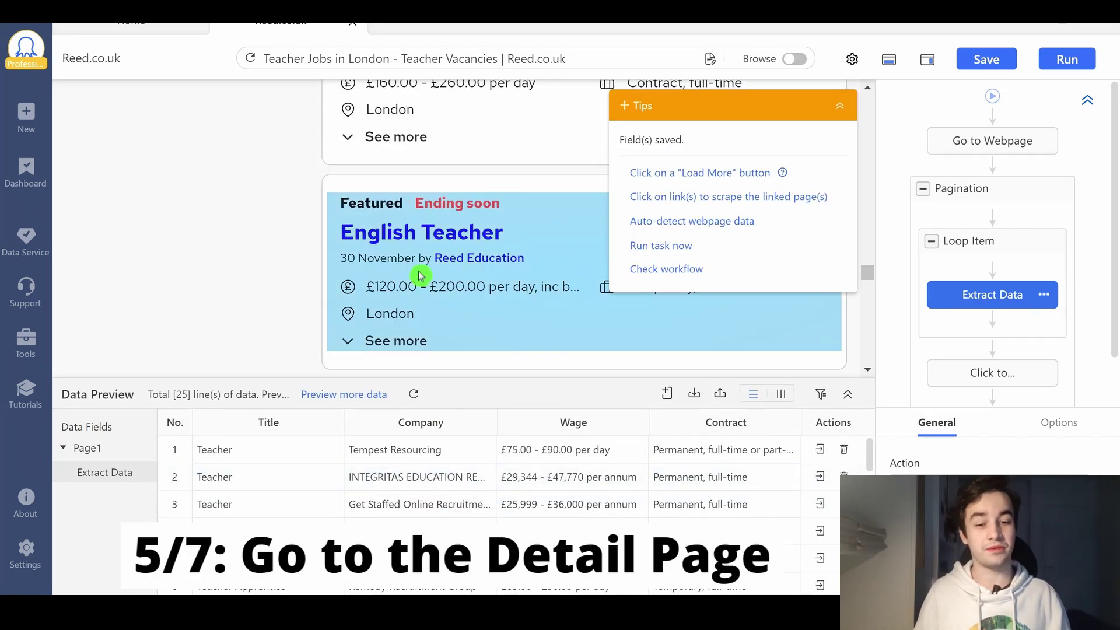
Collapse the Tips panel and return to the top of the Reed job listing
scroll(456, 245, "up", 2)
scroll(460, 242, "up", 2)
scroll(467, 245, "up", 3)
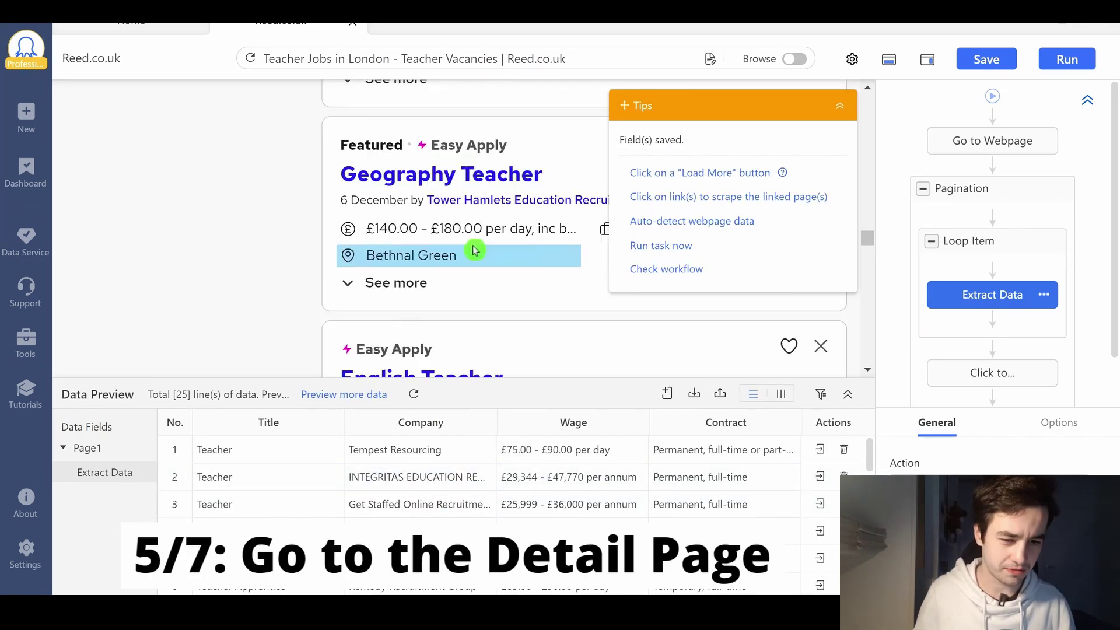
scroll(472, 247, "up", 2)
scroll(476, 248, "up", 2)
scroll(474, 246, "up", 2)
scroll(466, 245, "up", 3)
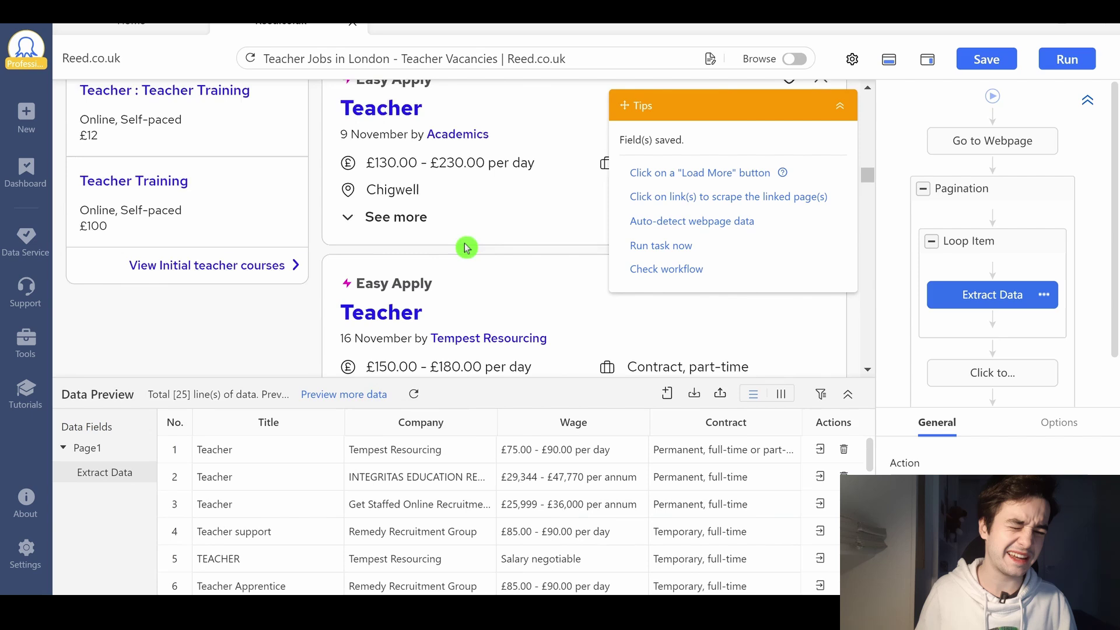
scroll(470, 242, "up", 2)
scroll(472, 239, "up", 3)
scroll(474, 230, "up", 2)
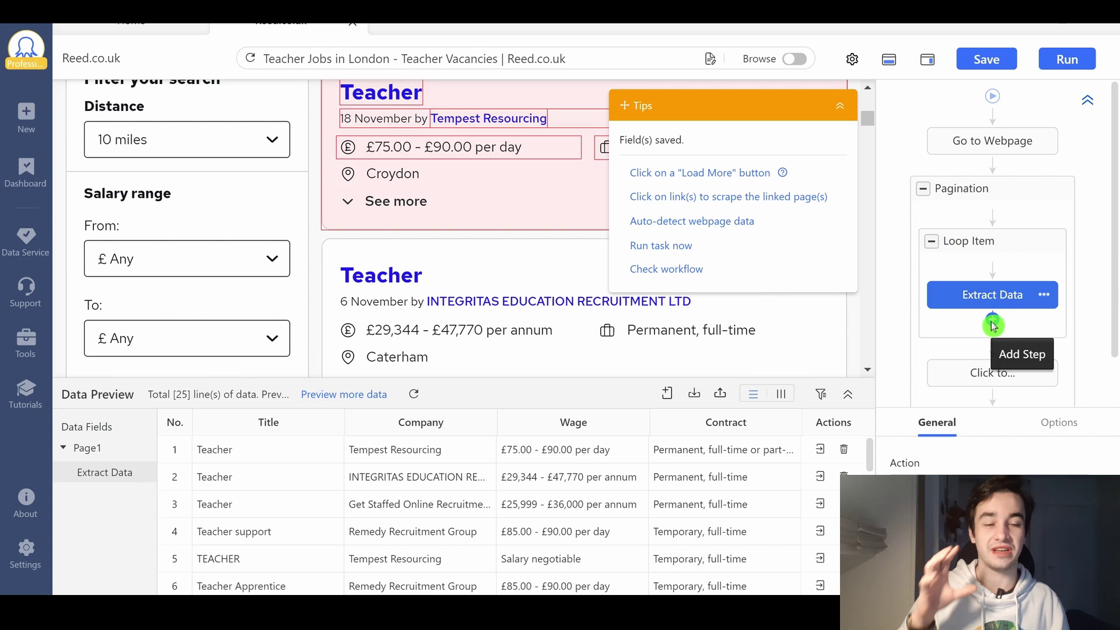
left_click(839, 110)
scroll(632, 225, "up", 2)
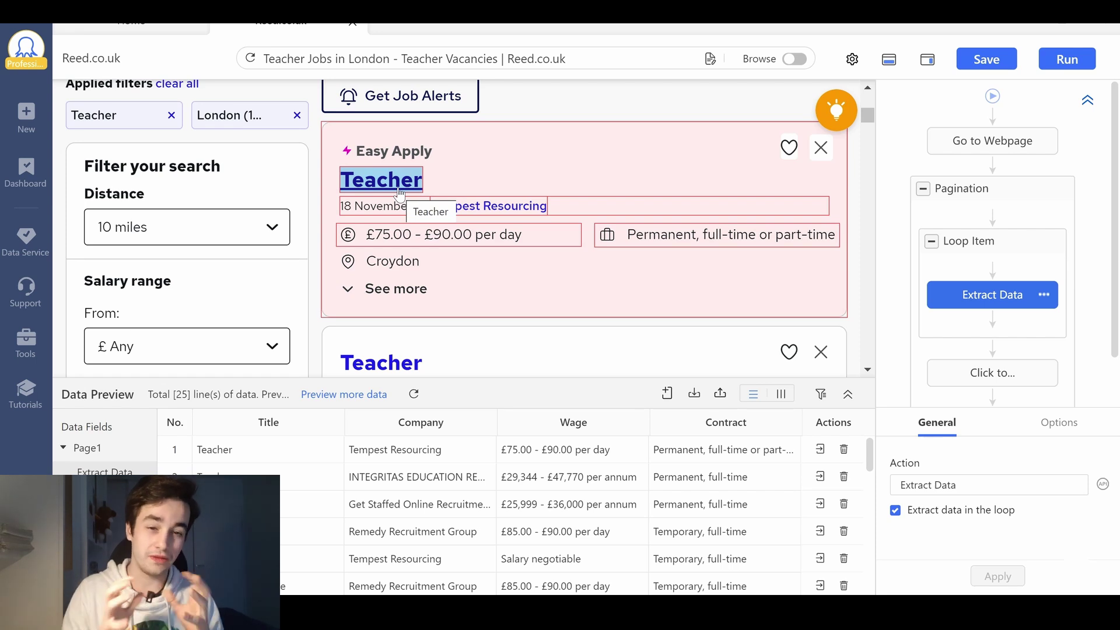
Select the first job's Teacher title link and choose Click URL
left_click(426, 185)
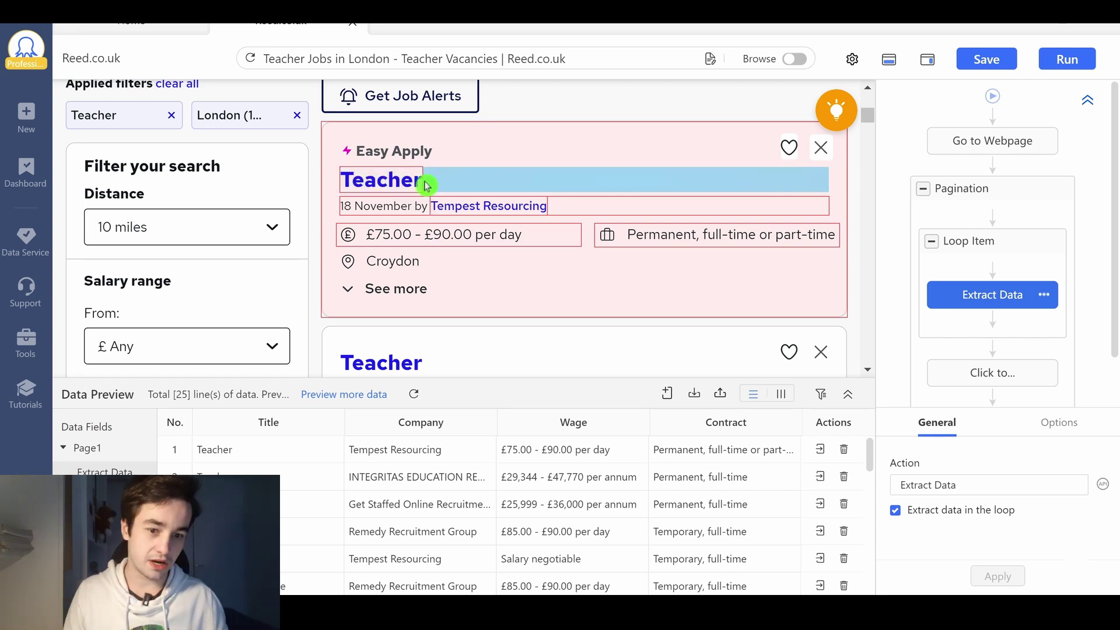
left_click(385, 180)
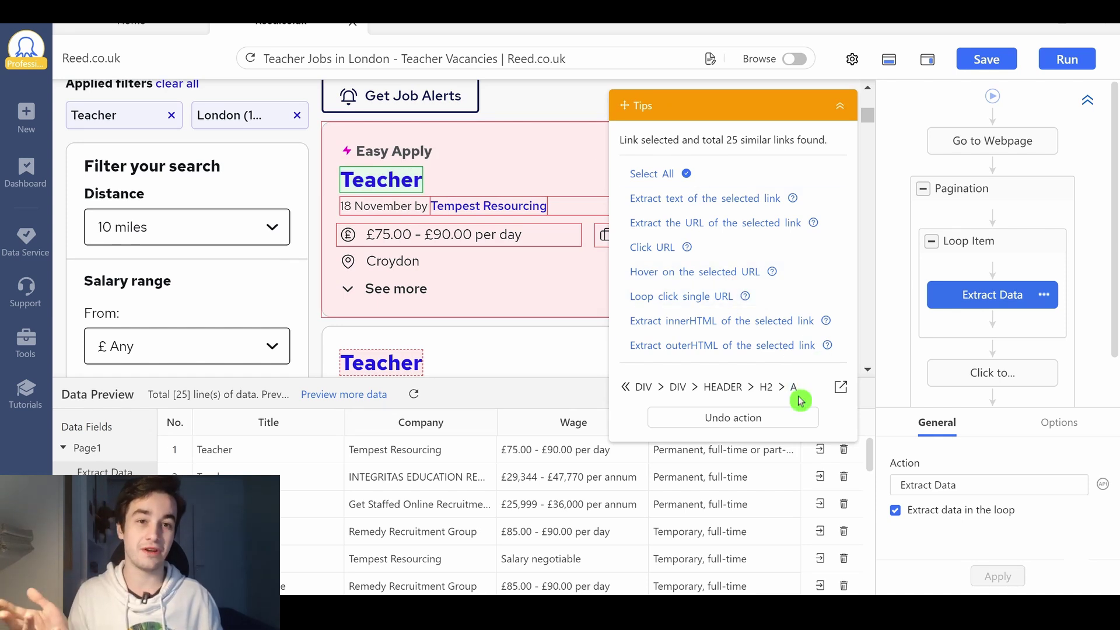
left_click(797, 385)
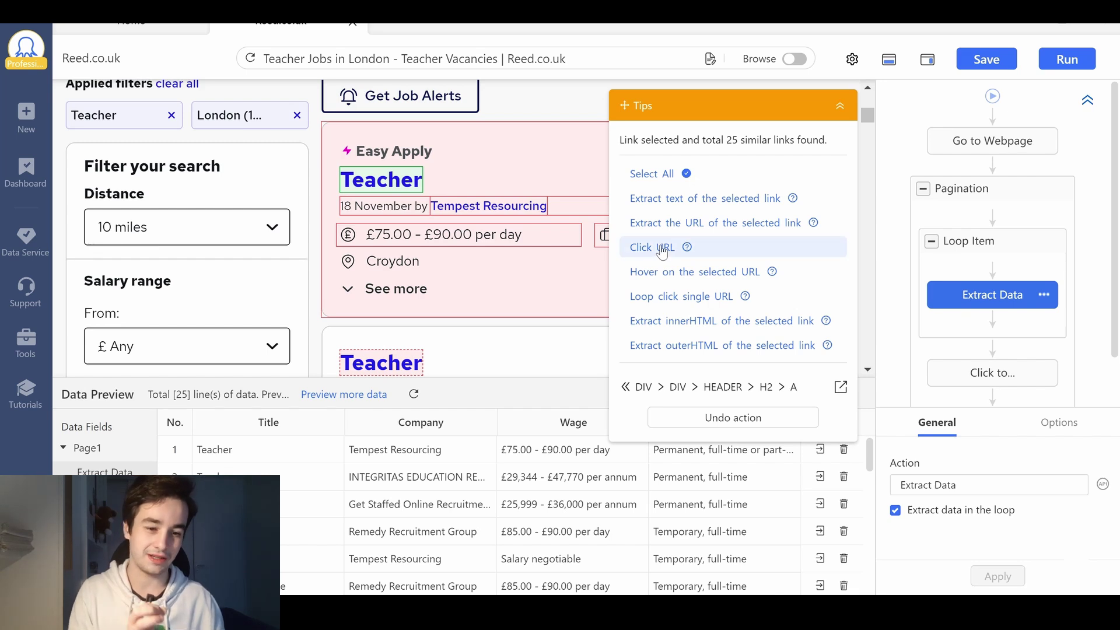
left_click(1003, 457)
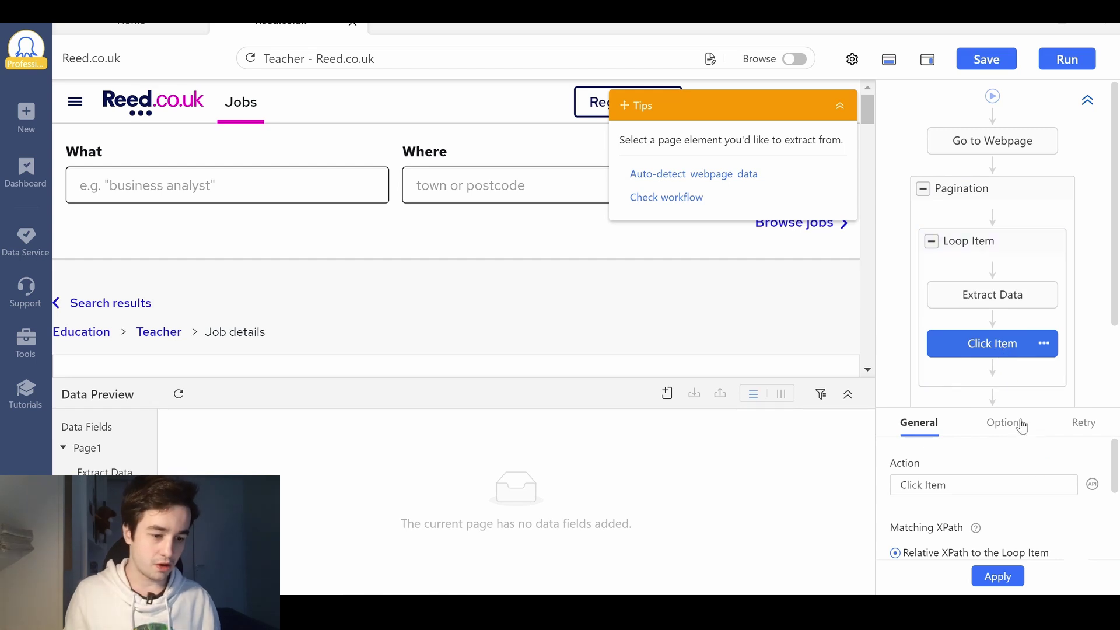
Set the Click Item step to open each job in a new tab, then apply
scroll(775, 288, "down", 2)
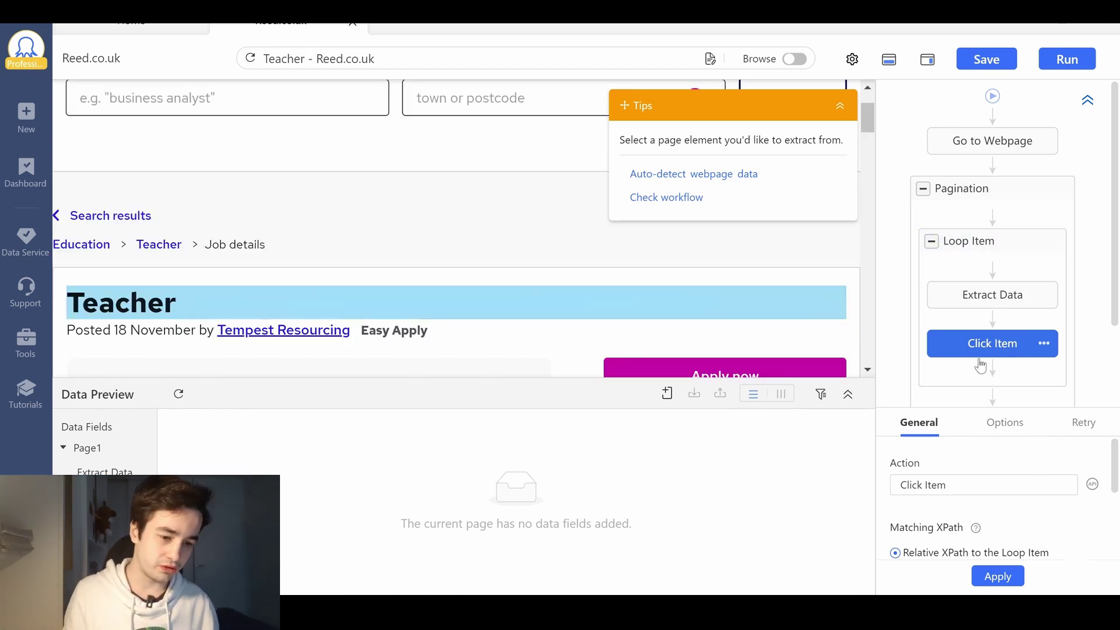
left_click(1014, 431)
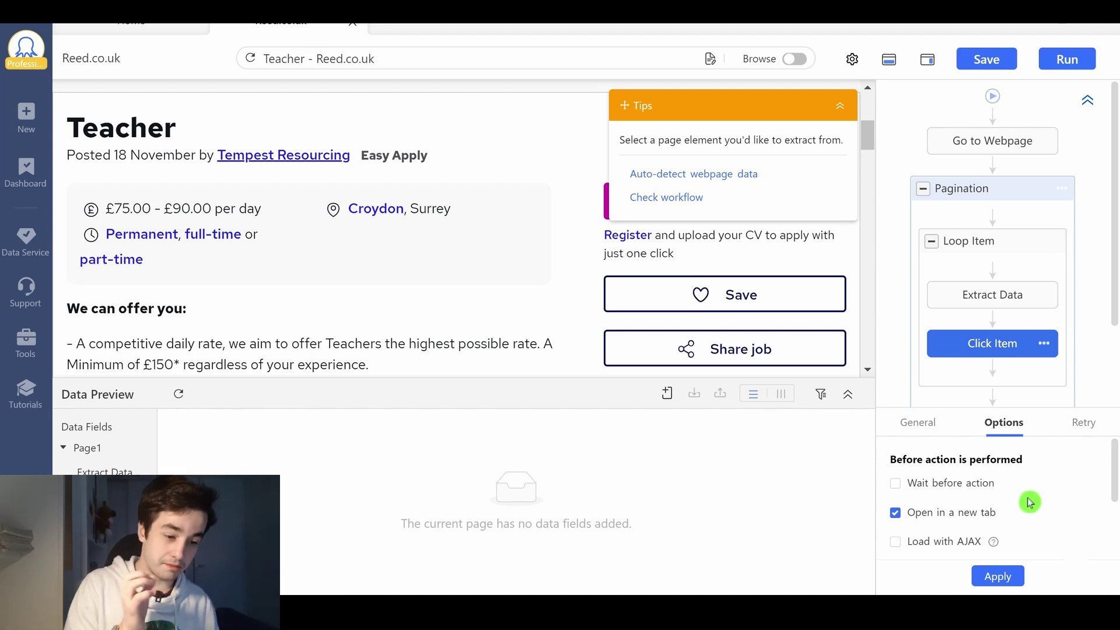
scroll(1029, 501, "down", 2)
scroll(1012, 473, "up", 2)
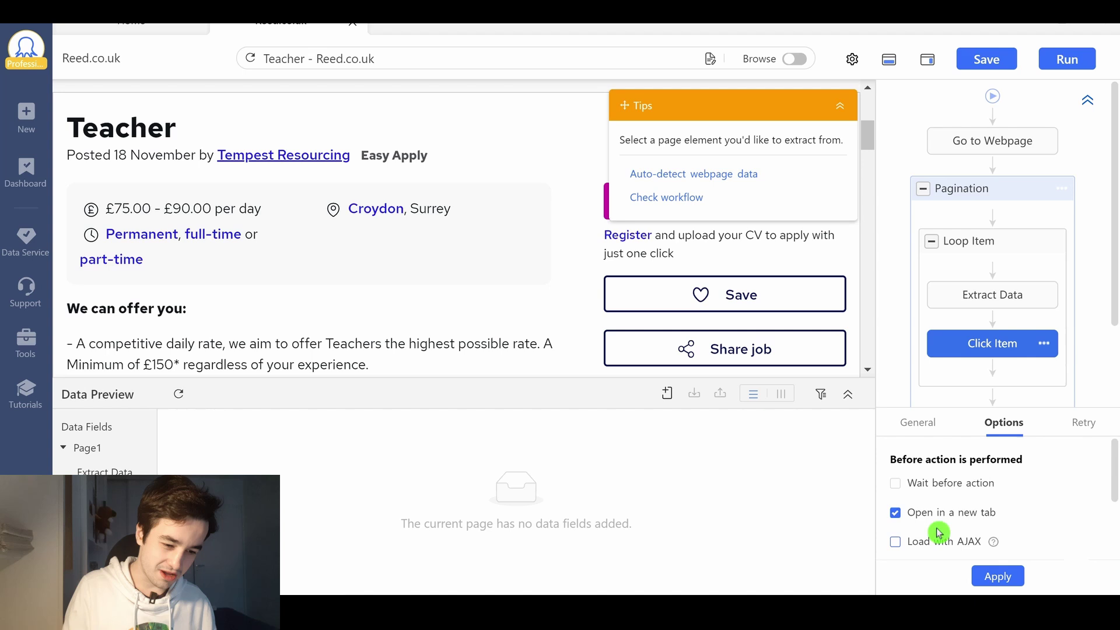
scroll(957, 505, "down", 2)
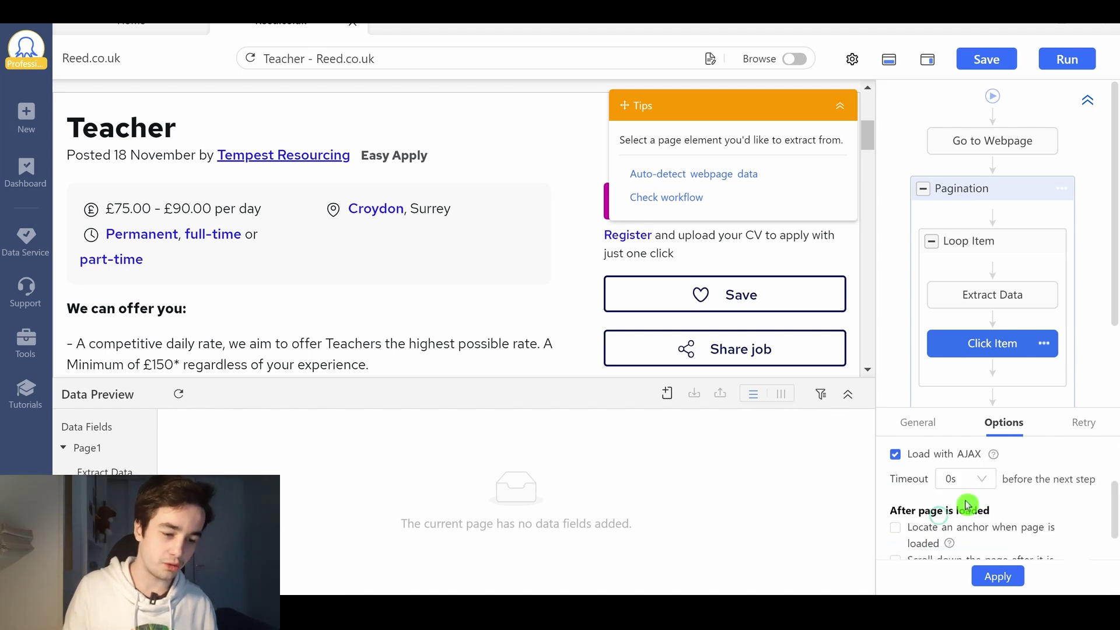
left_click(997, 576)
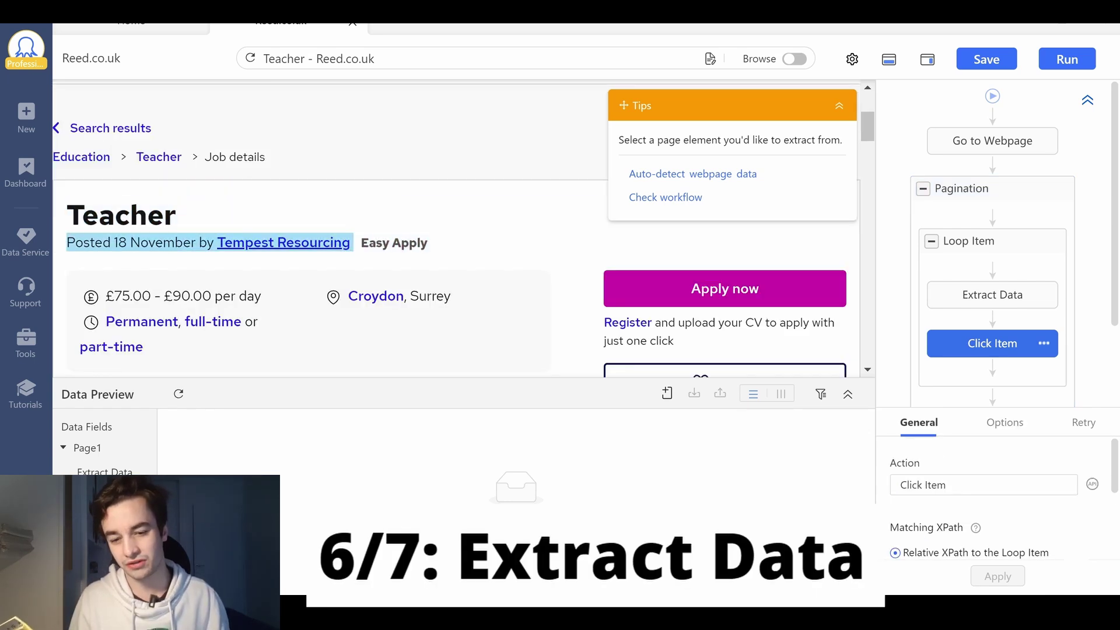
Extract the 'Posted … by …' date text and add a Page URL custom field
left_click(207, 242)
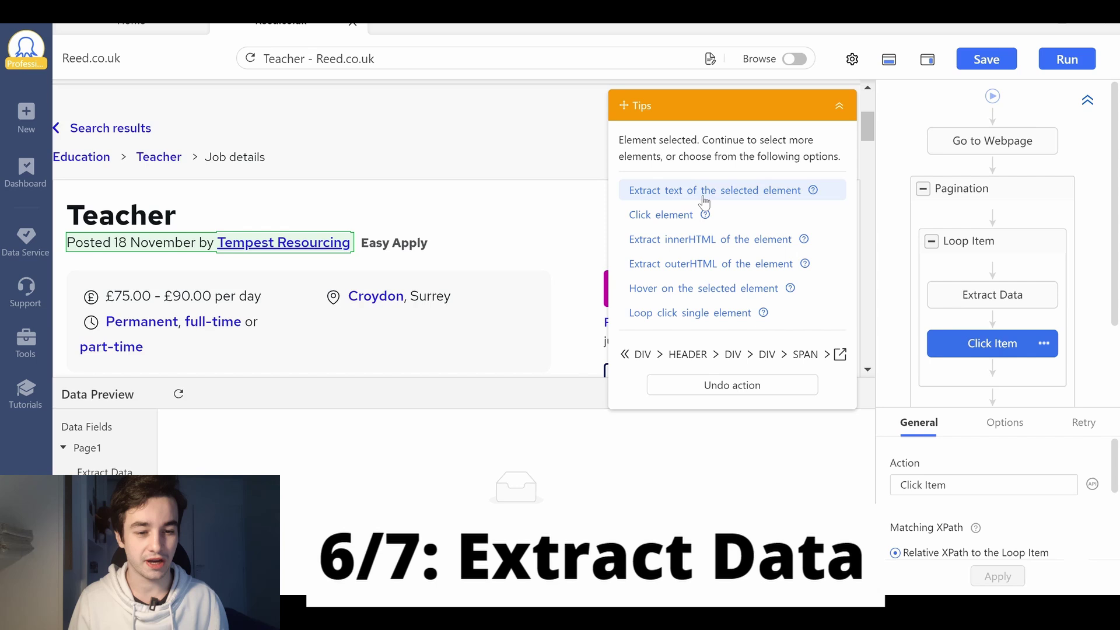
left_click(663, 232)
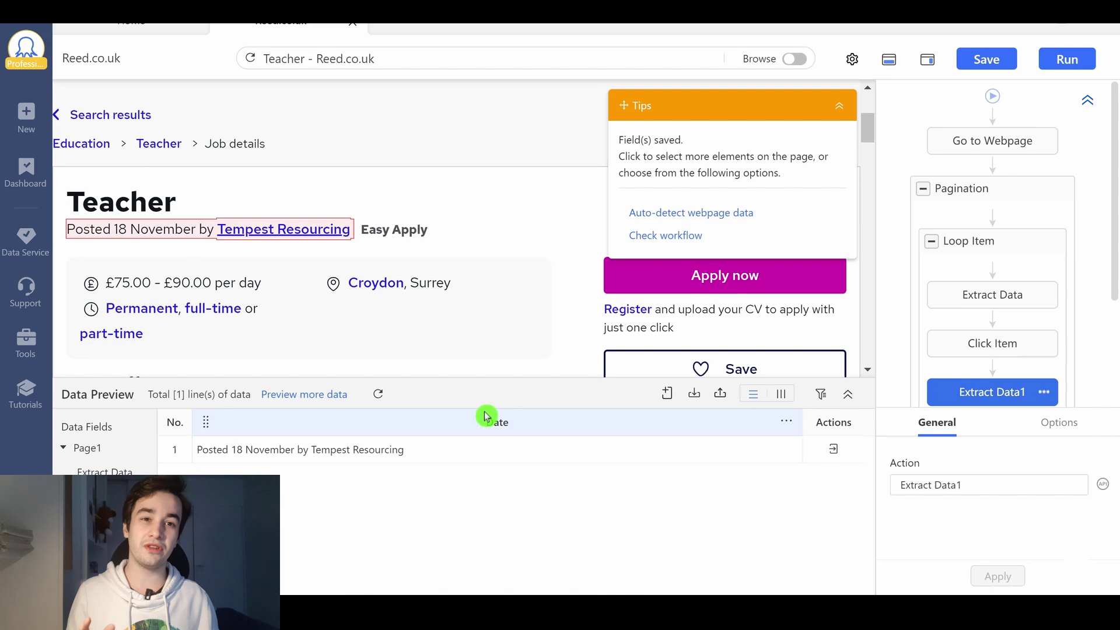
left_click(658, 403)
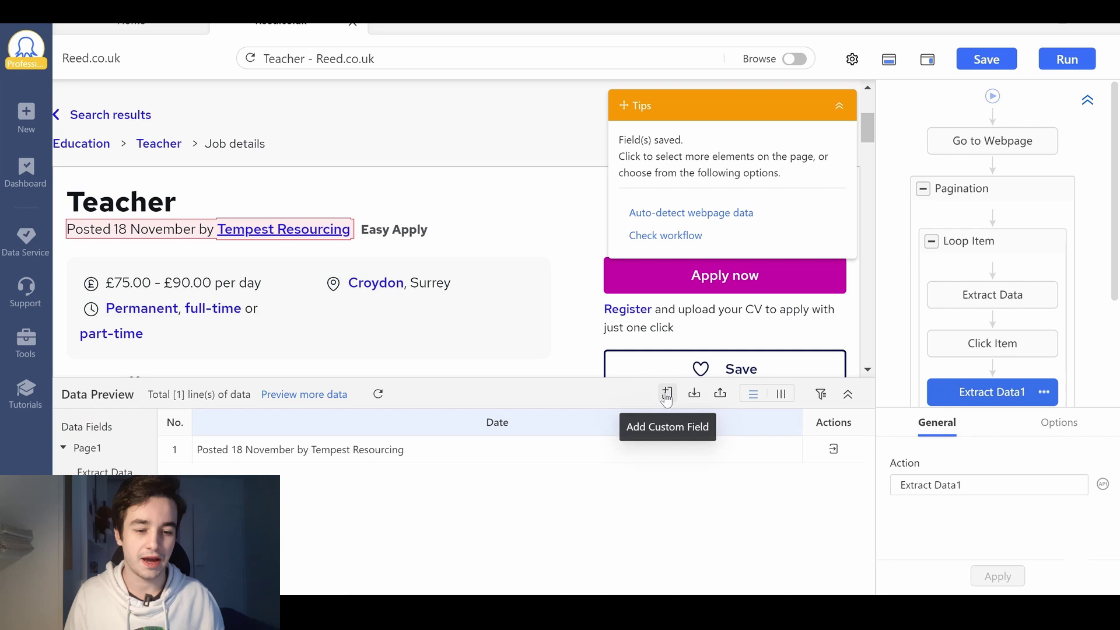
left_click(667, 396)
mouse_move(579, 462)
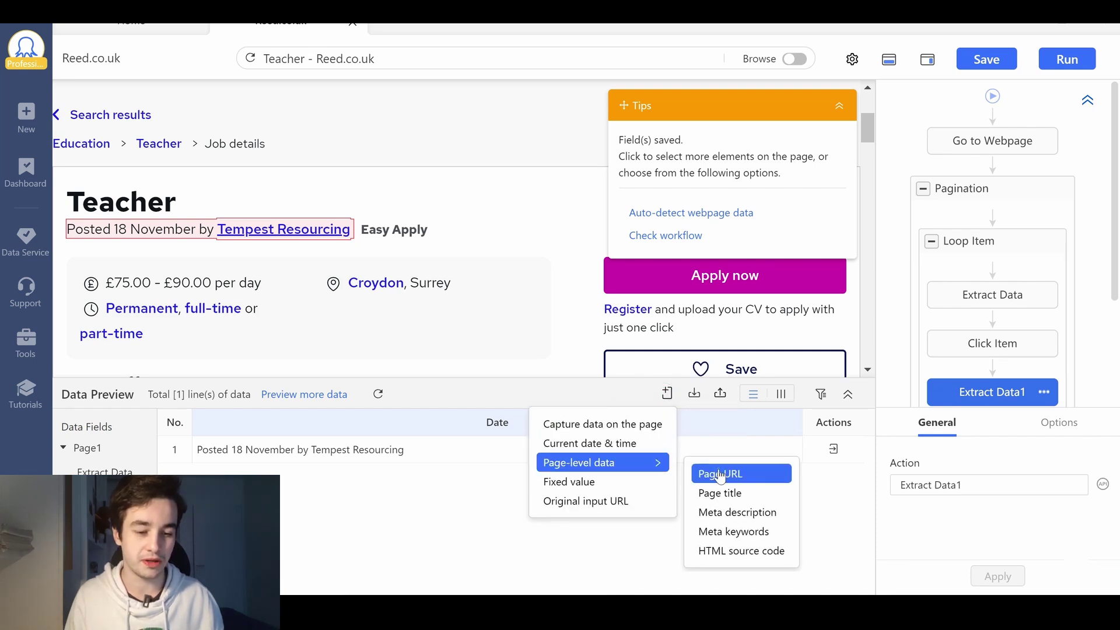
left_click(721, 475)
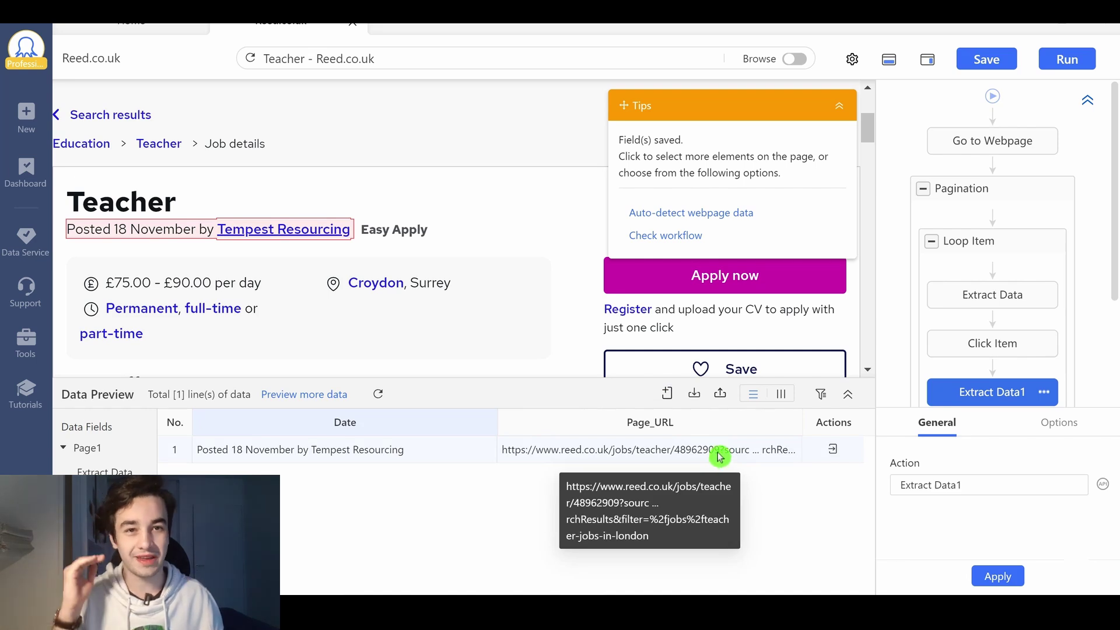
Select the parent block of the 'We can offer you' heading holding the full description
scroll(346, 226, "down", 3)
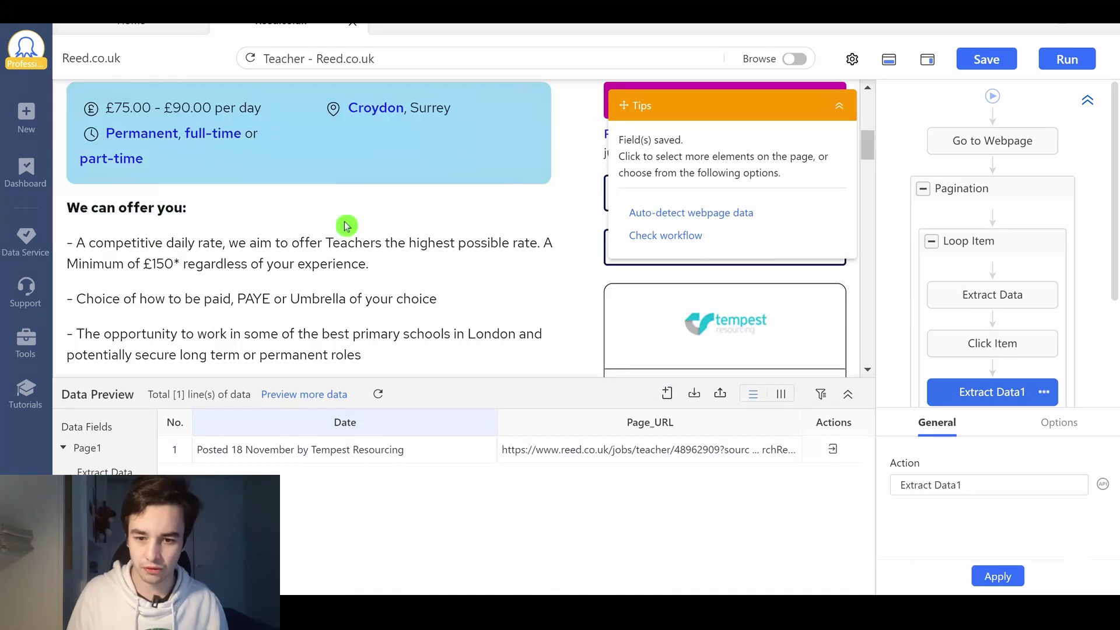
scroll(474, 220, "down", 2)
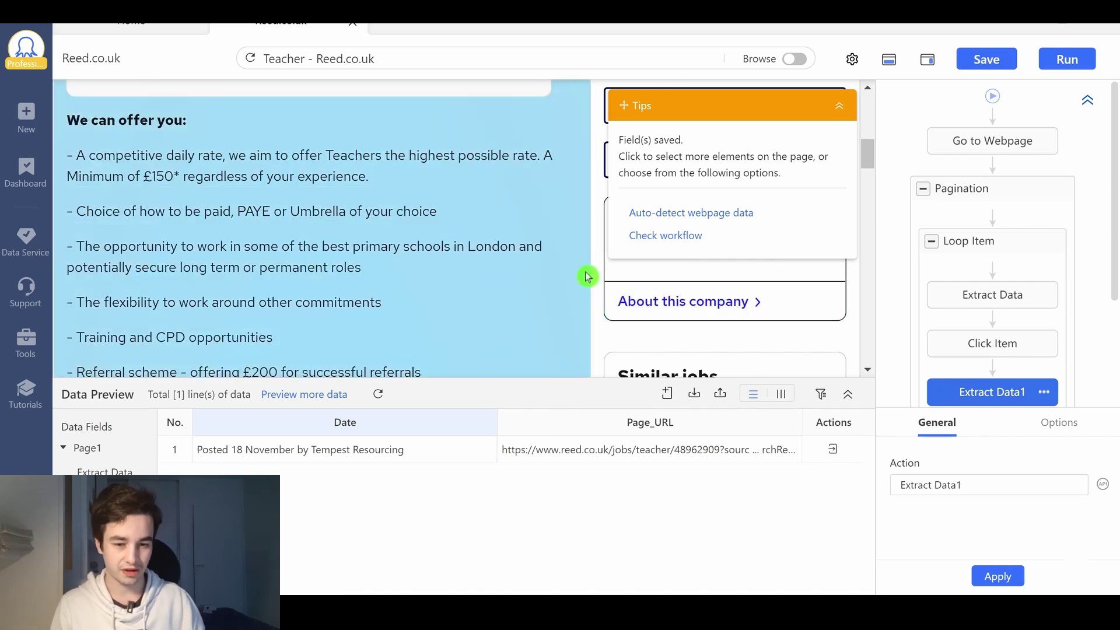
scroll(586, 276, "up", 2)
scroll(589, 279, "up", 3)
scroll(584, 298, "down", 1)
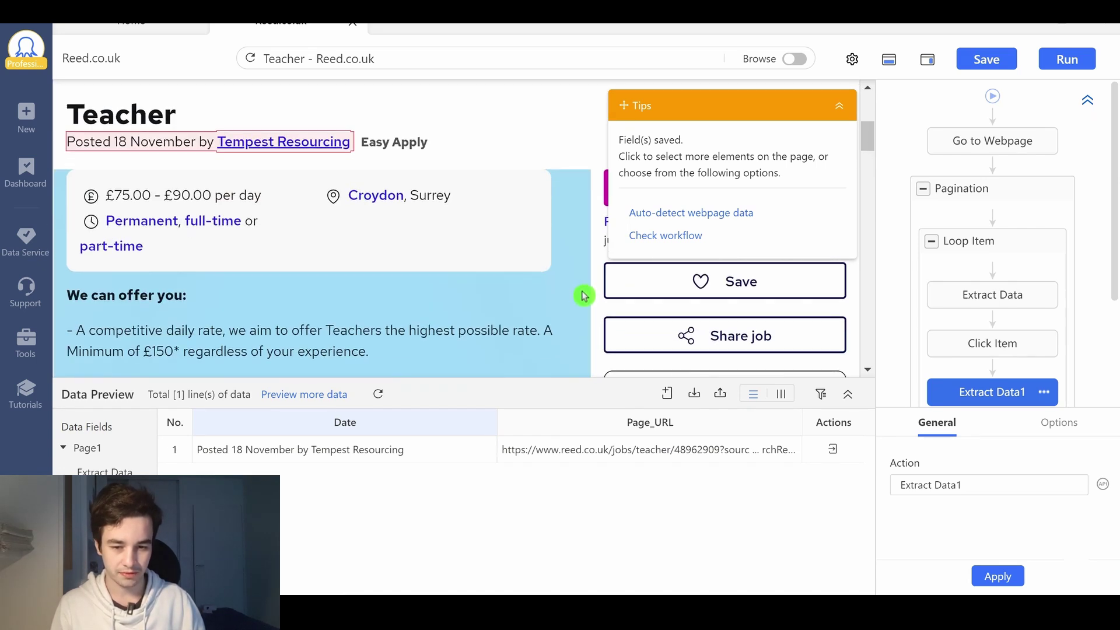
left_click(585, 268)
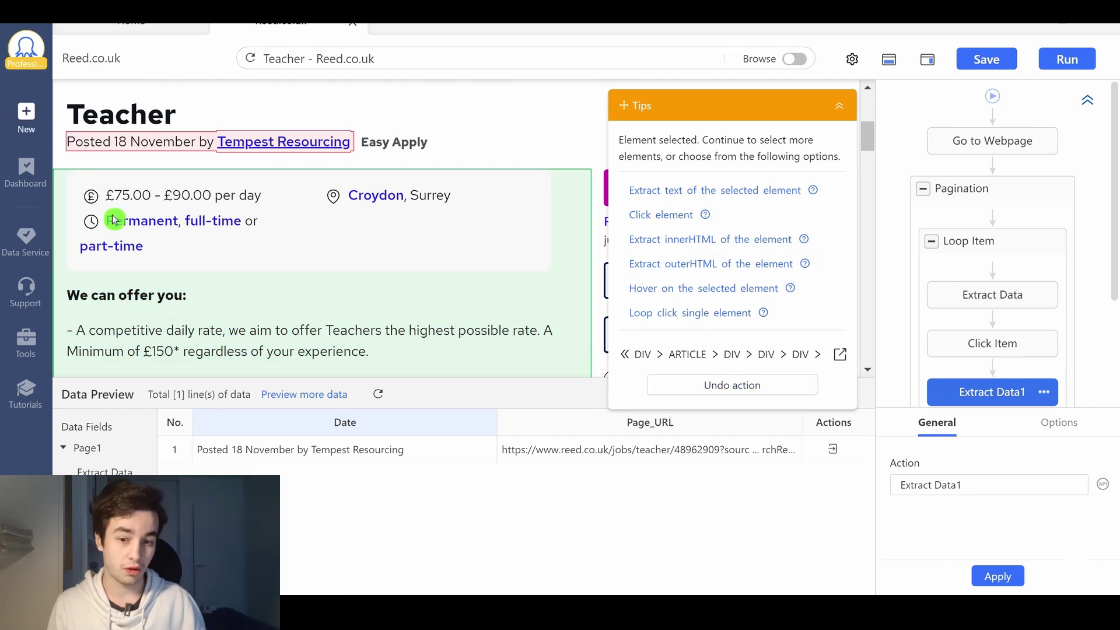
left_click(709, 394)
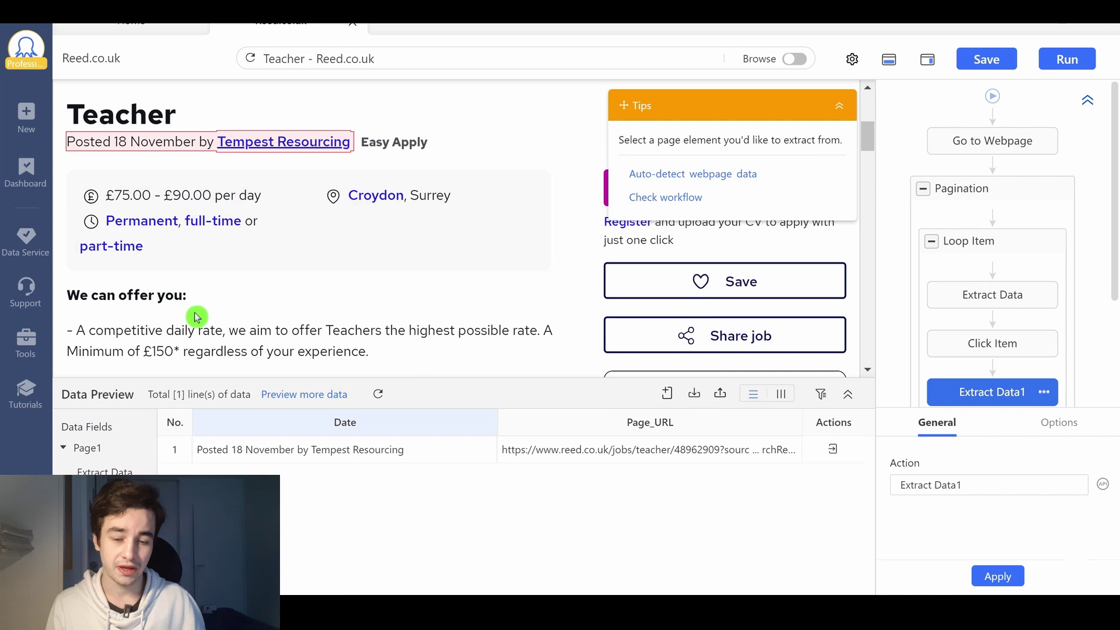
left_click(233, 303)
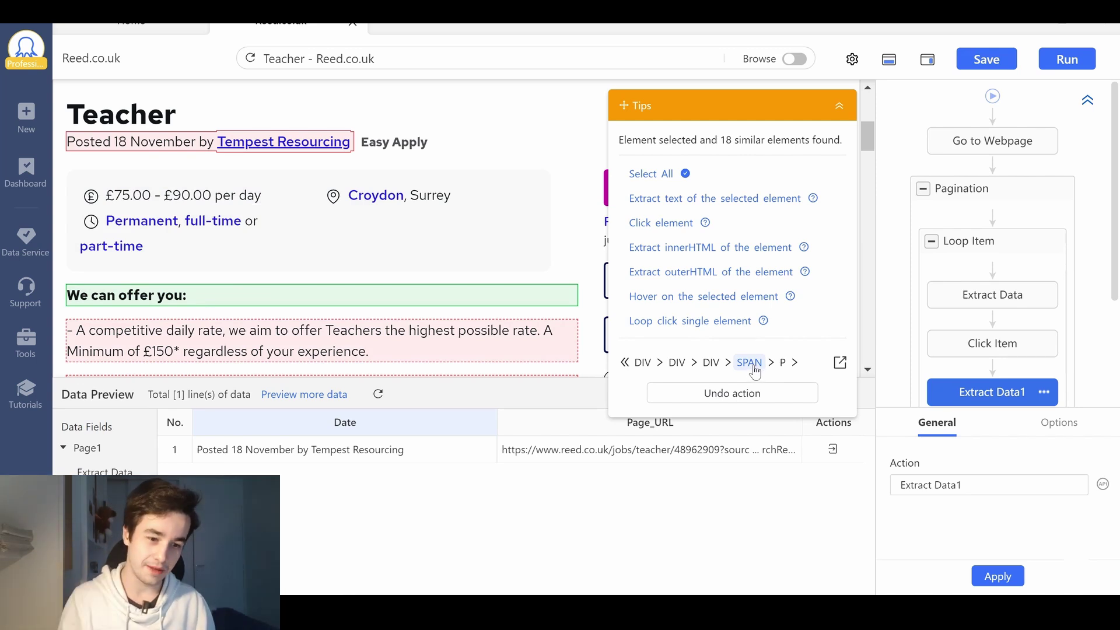
left_click(753, 364)
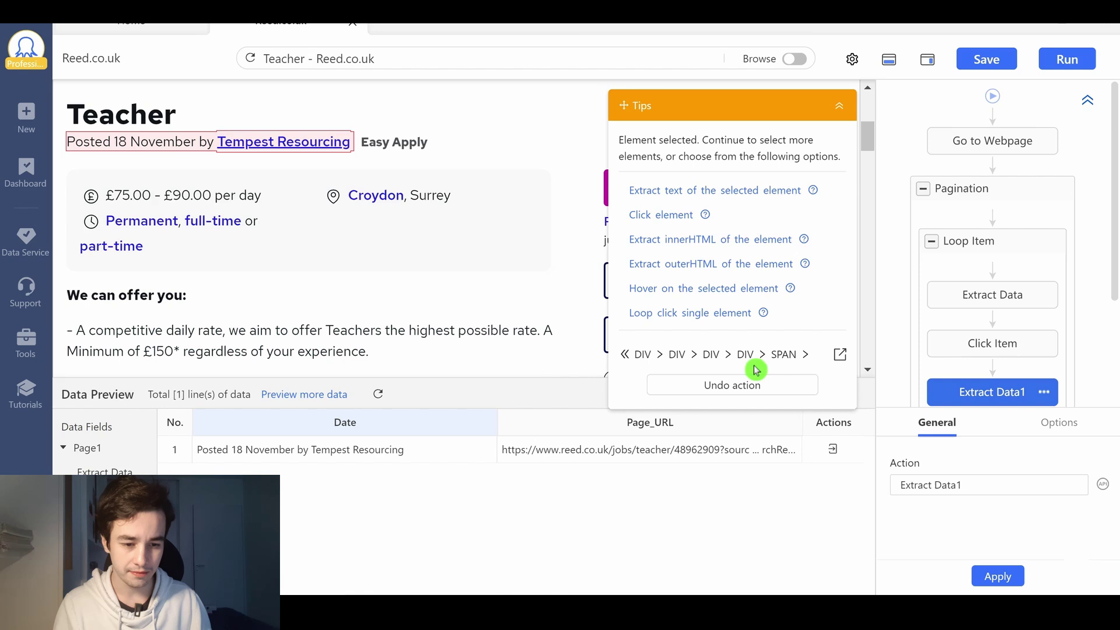
left_click(812, 361)
left_click(811, 383)
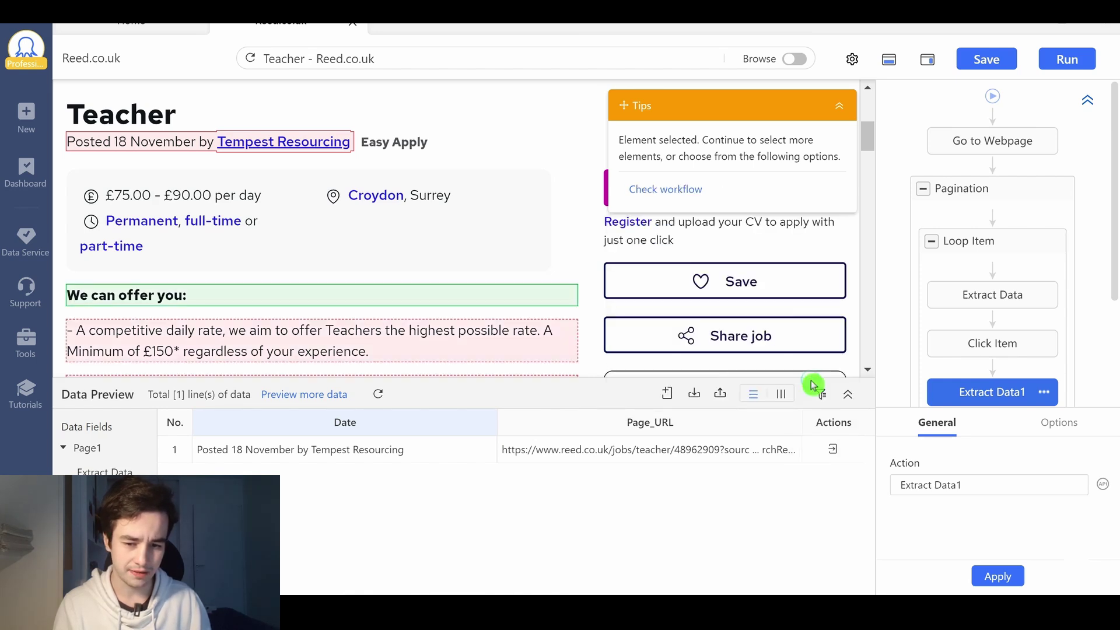
left_click(748, 365)
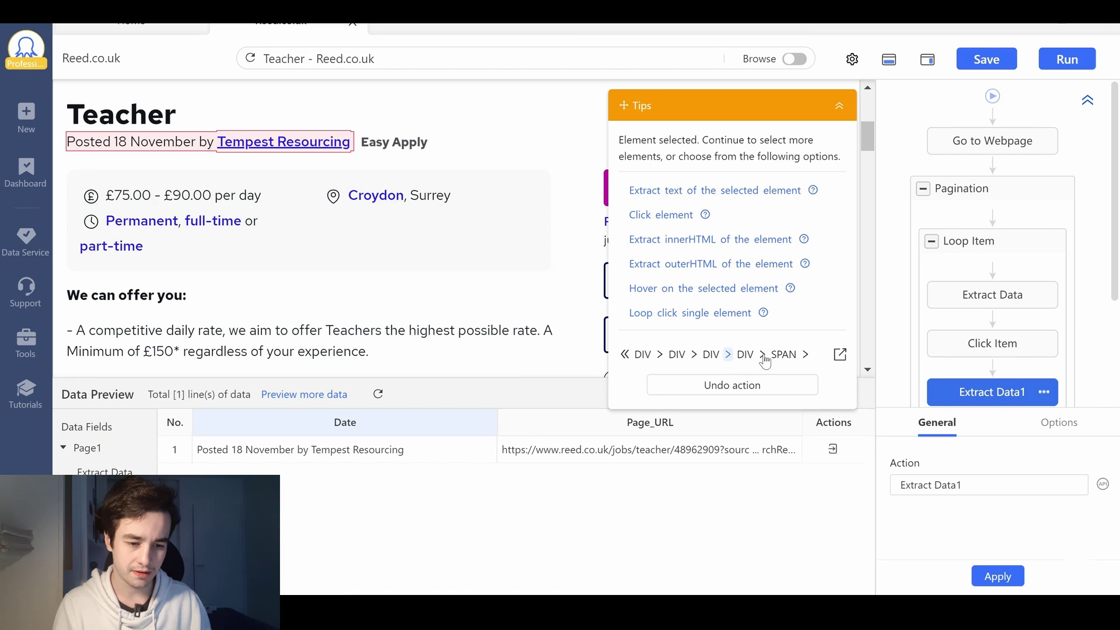
left_click(741, 355)
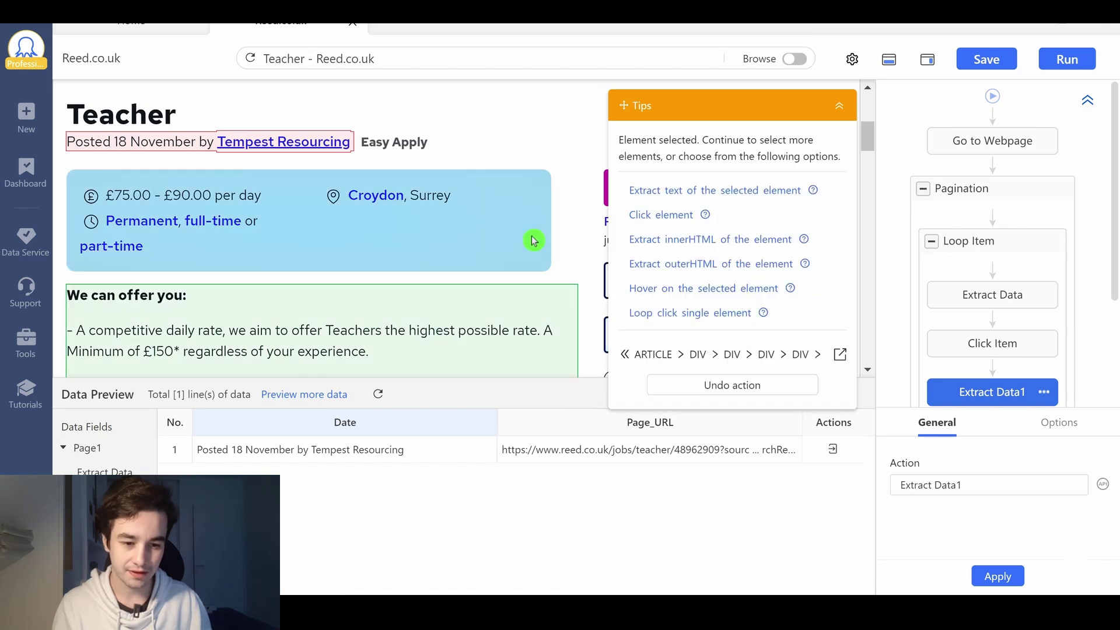
Extract that block's text as a new field named Description
scroll(350, 245, "down", 3)
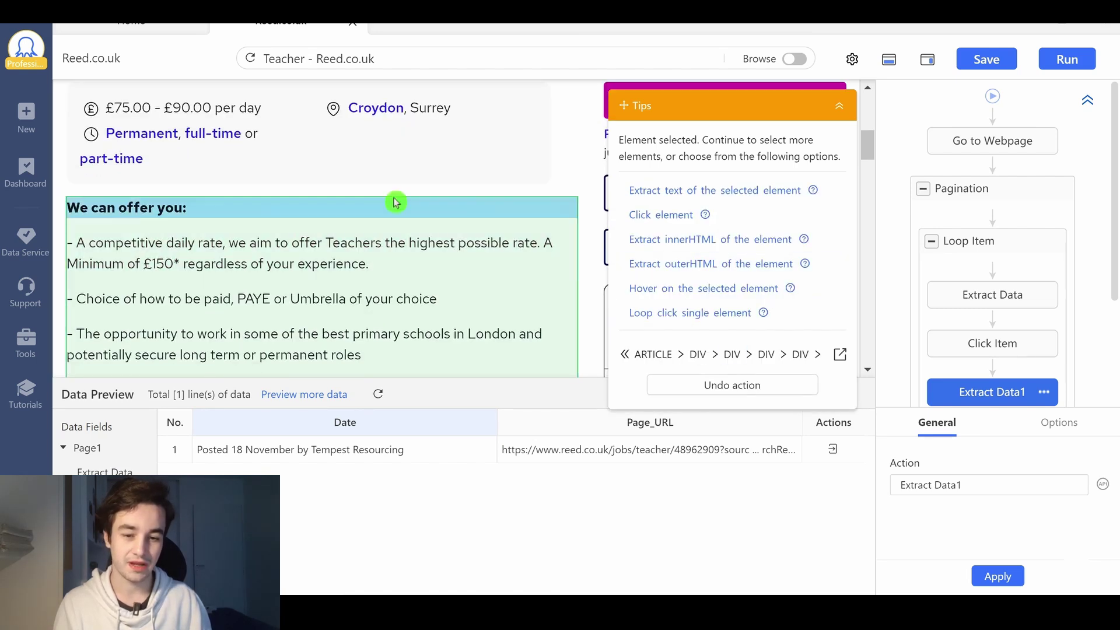
scroll(194, 220, "down", 4)
scroll(219, 200, "down", 4)
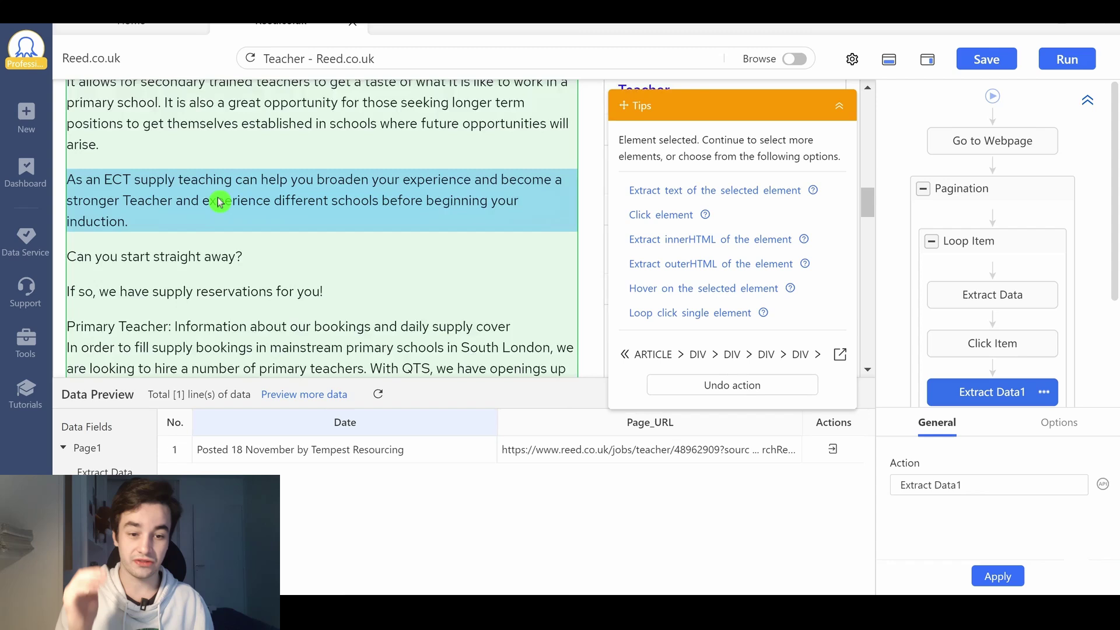
scroll(220, 182, "down", 4)
scroll(220, 183, "down", 4)
scroll(320, 192, "down", 3)
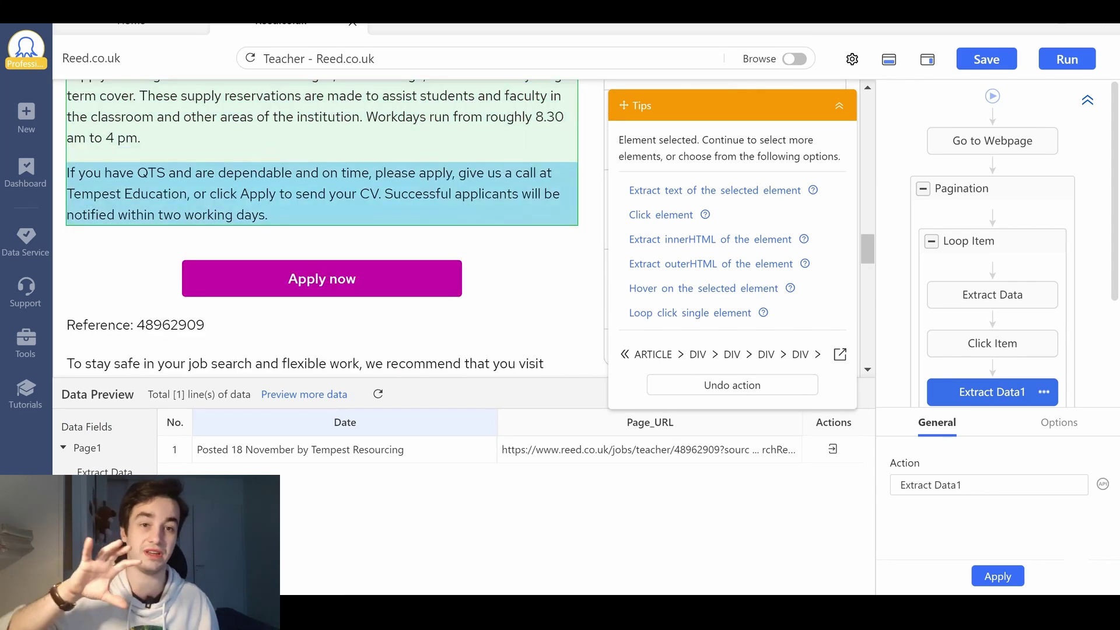
left_click(720, 190)
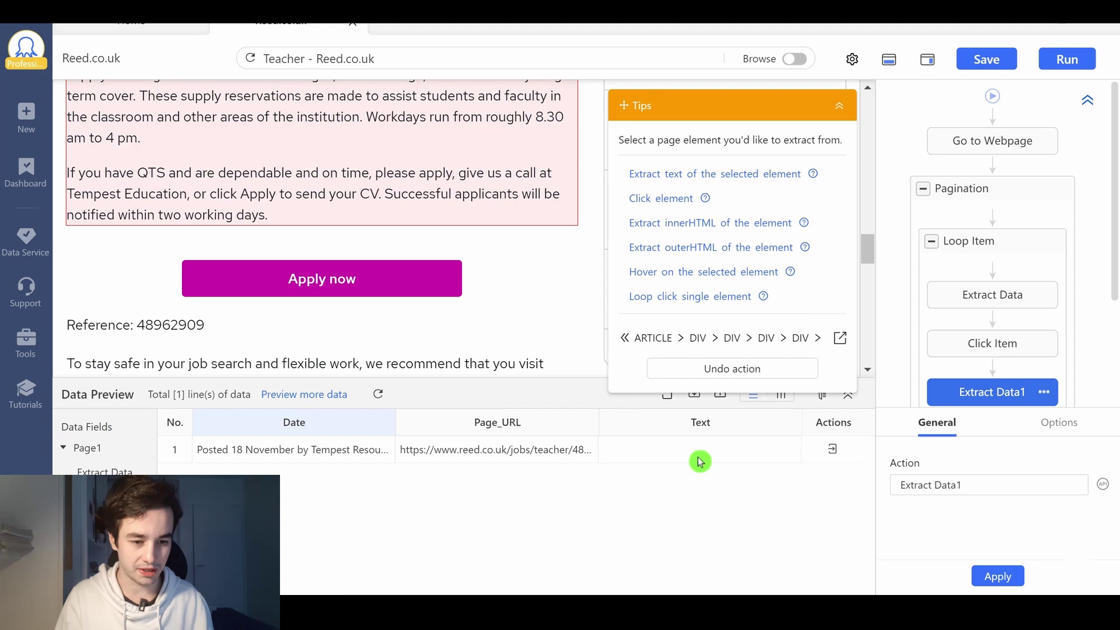
left_click(704, 423)
type("D")
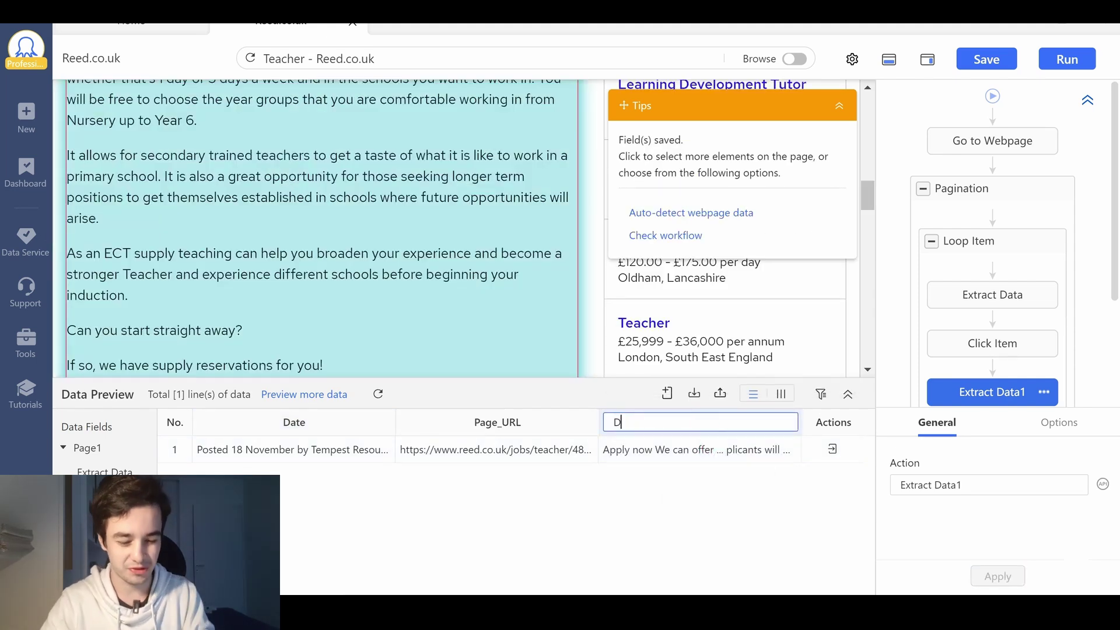
type("escription")
key("Return")
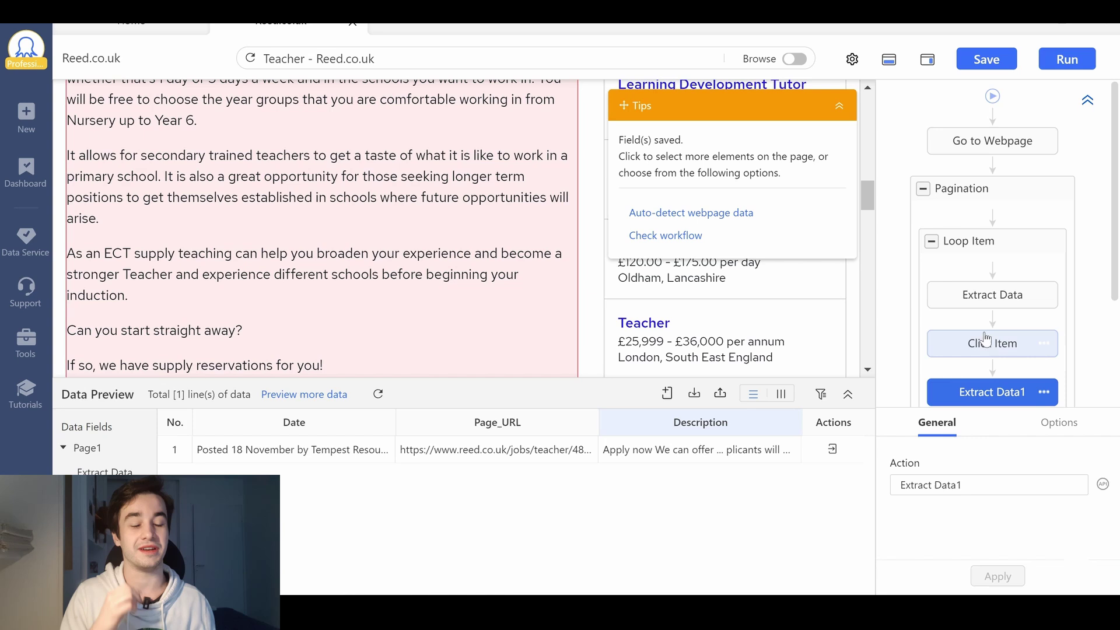
Give Extract Data1 a 10-second wait before action, then apply and save
left_click(1014, 369)
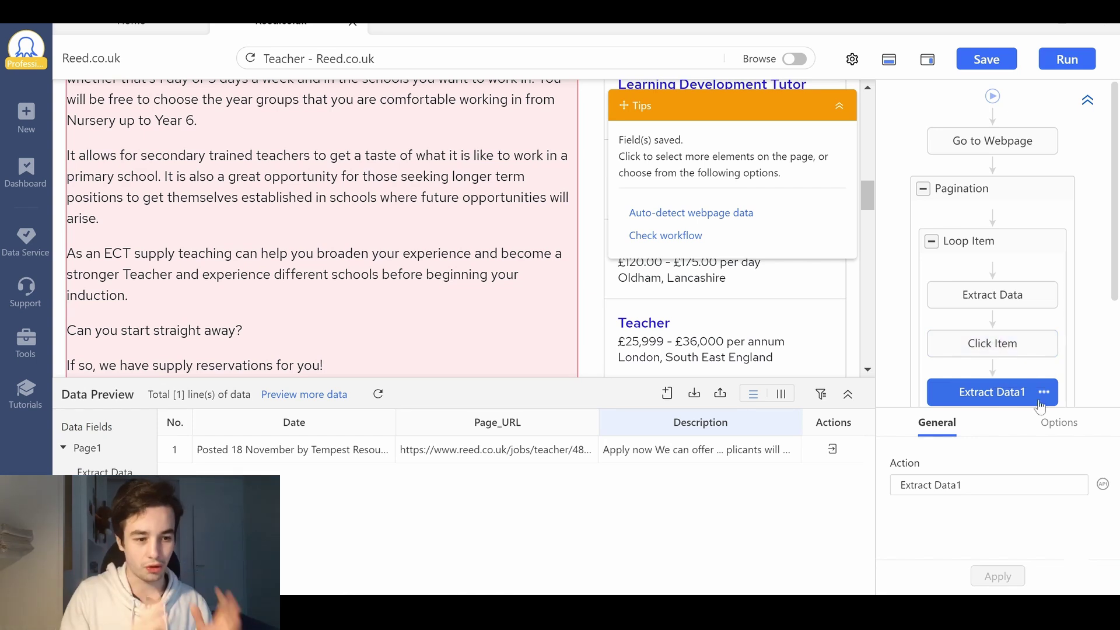
scroll(1035, 385, "down", 3)
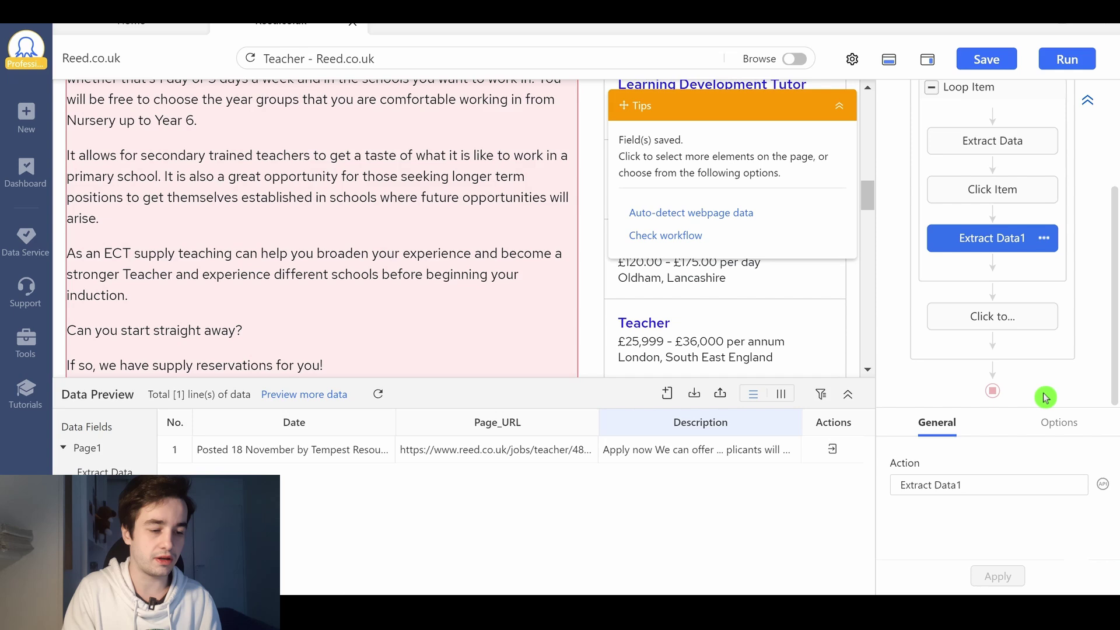
left_click(1072, 430)
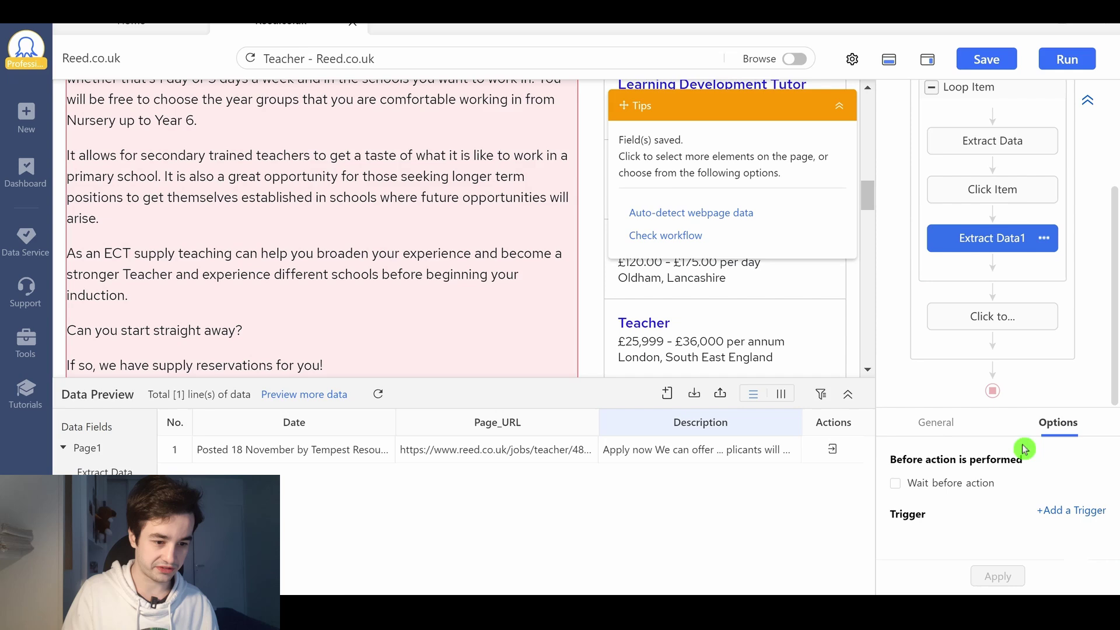
left_click(955, 484)
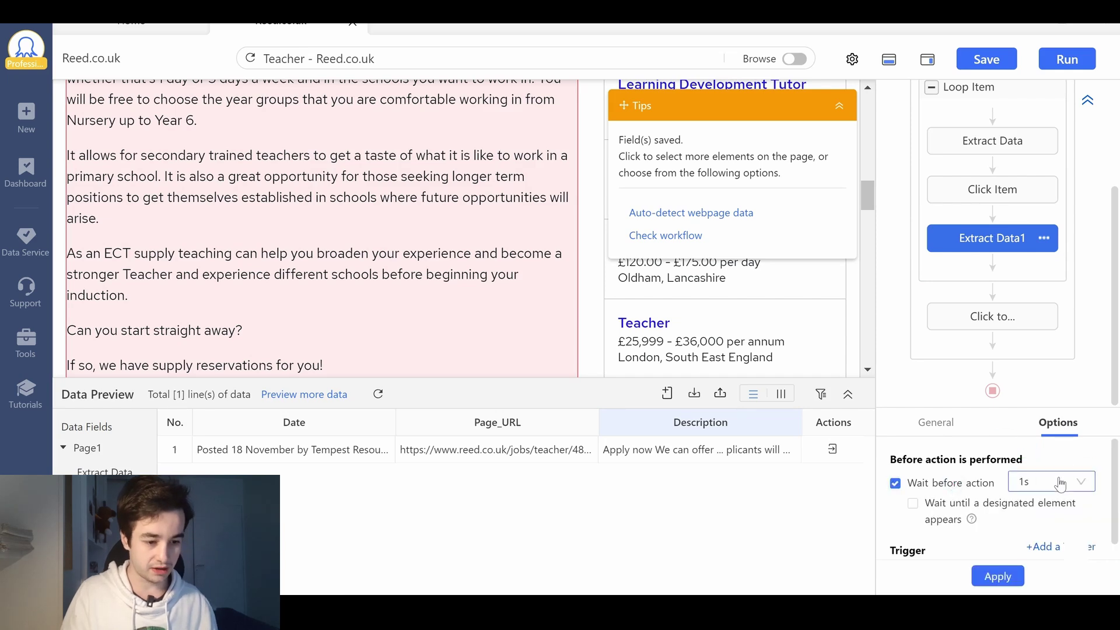
left_click(1059, 481)
left_click_drag(1092, 478, 1092, 507)
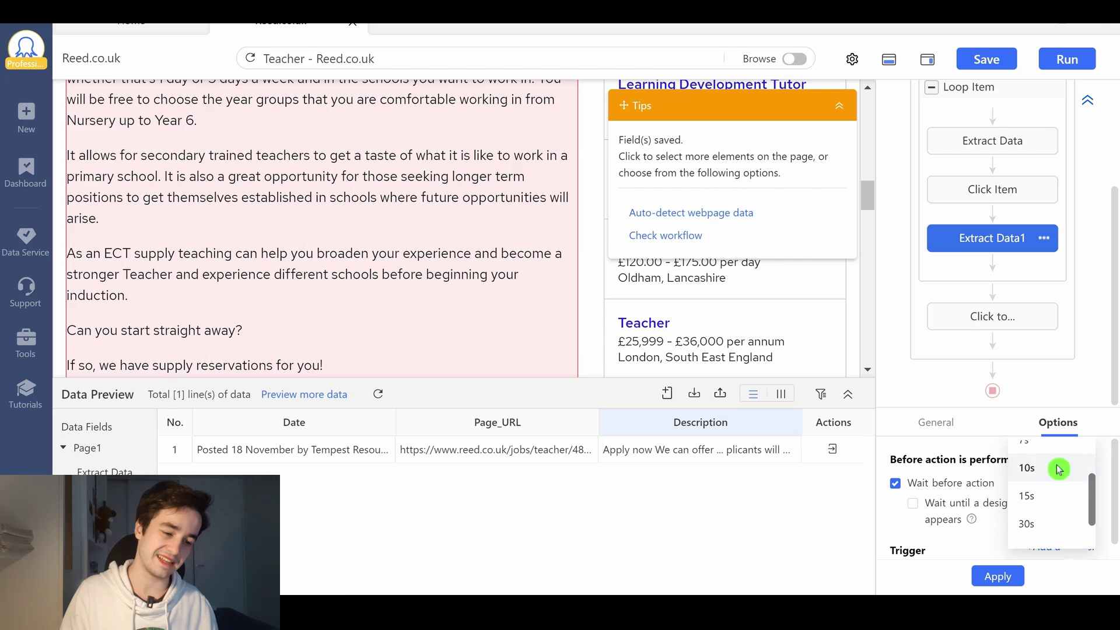
left_click(1058, 468)
left_click(1015, 572)
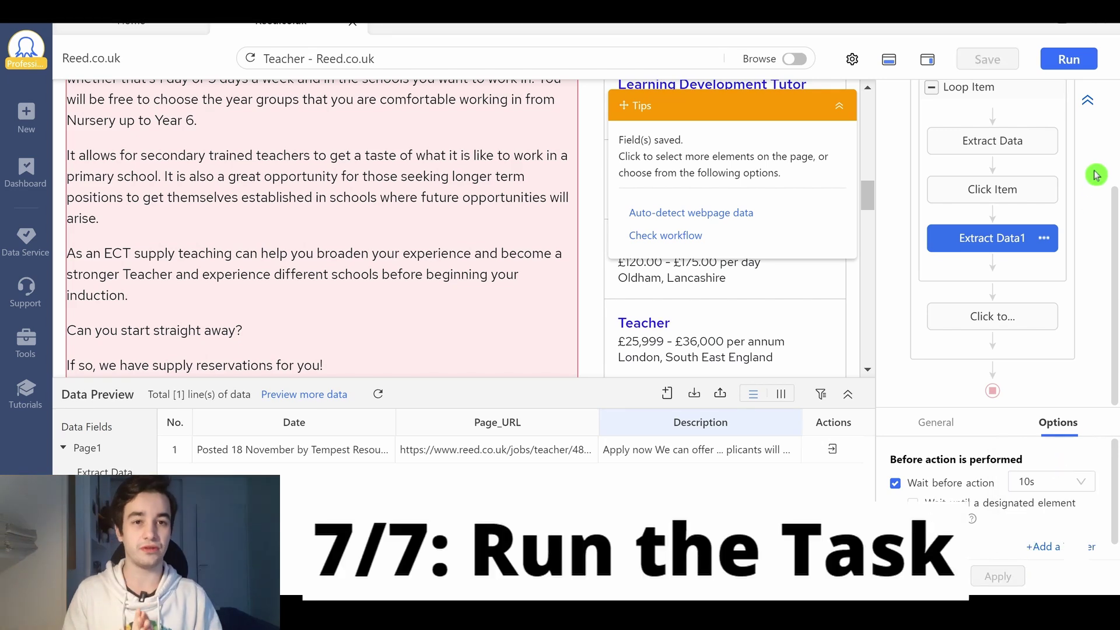
Run the task locally in Standard Mode, briefly viewing the live browser
left_click(1076, 59)
left_click(392, 433)
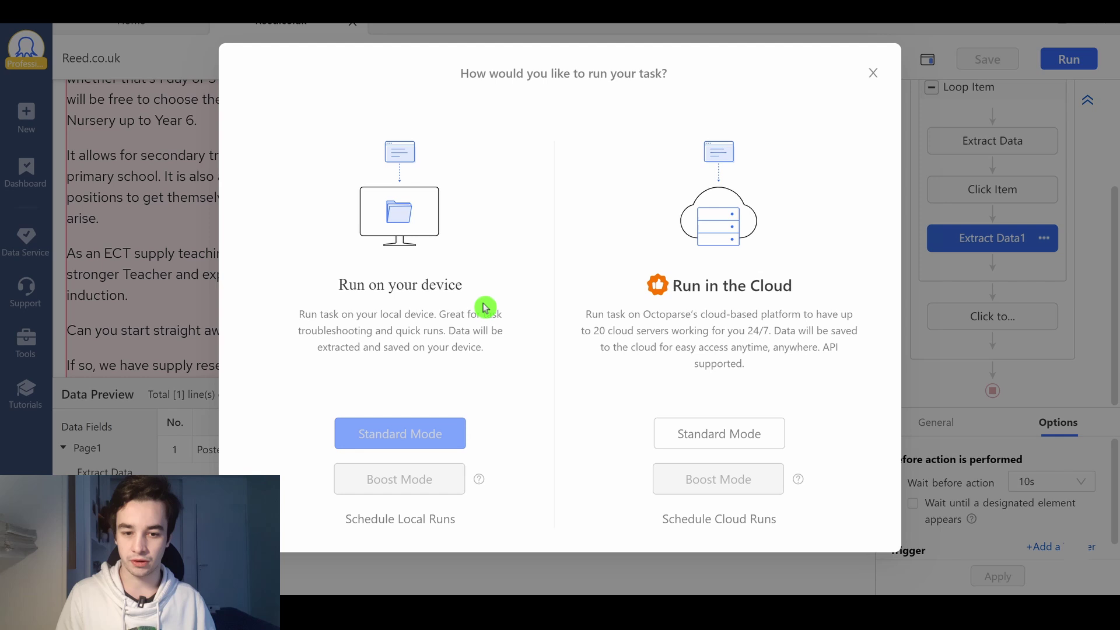
left_click(971, 17)
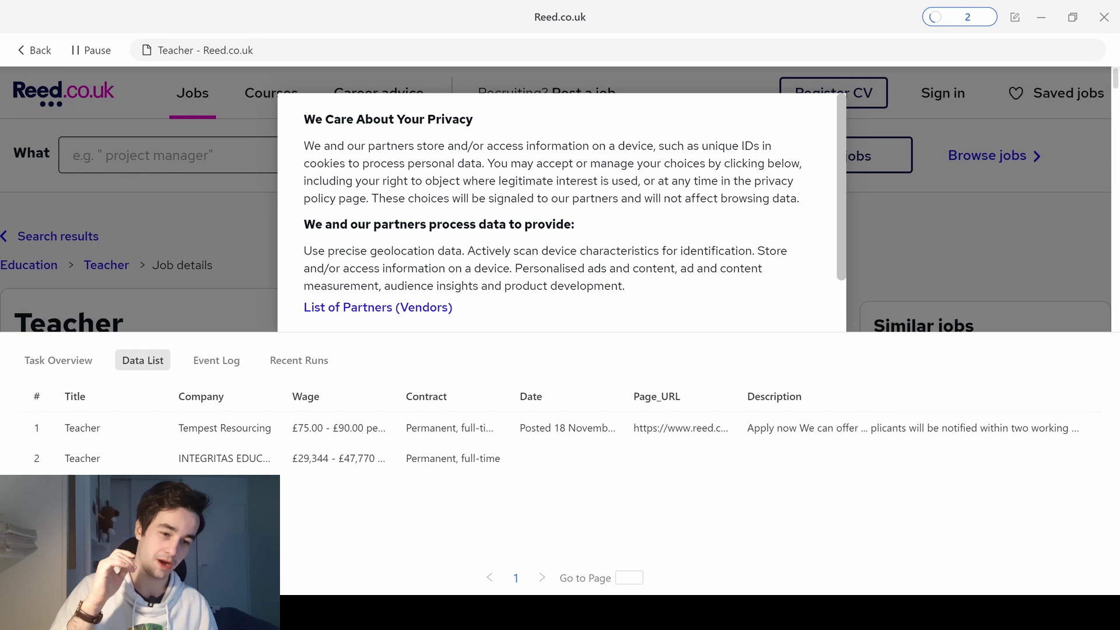
left_click(948, 18)
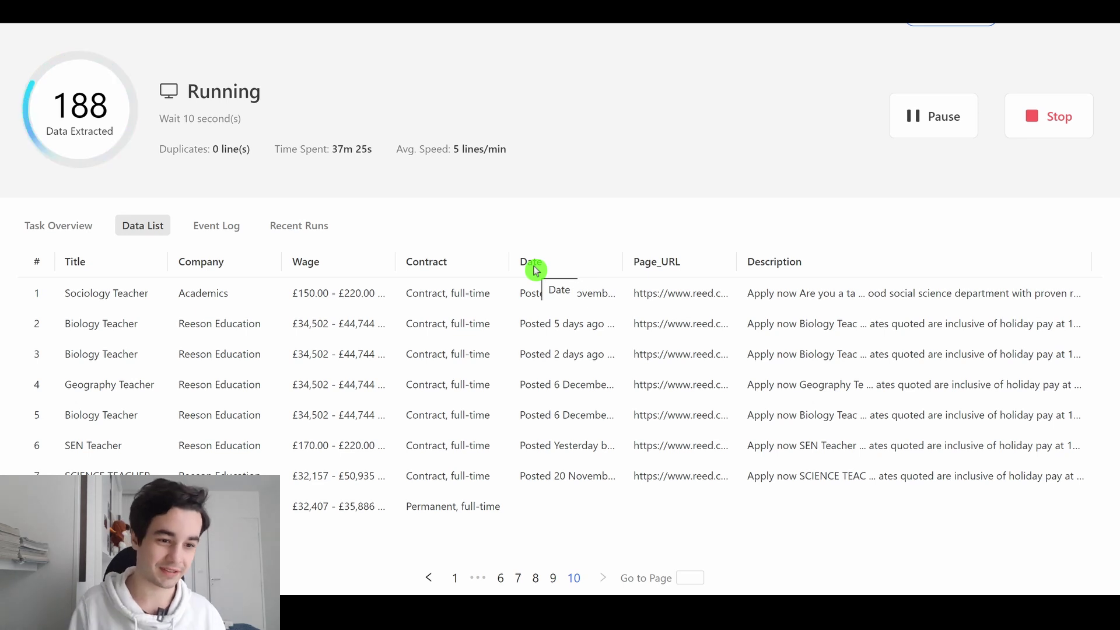
Stop the run at 188 rows and export the data as Excel (xlsx)
left_click(1043, 119)
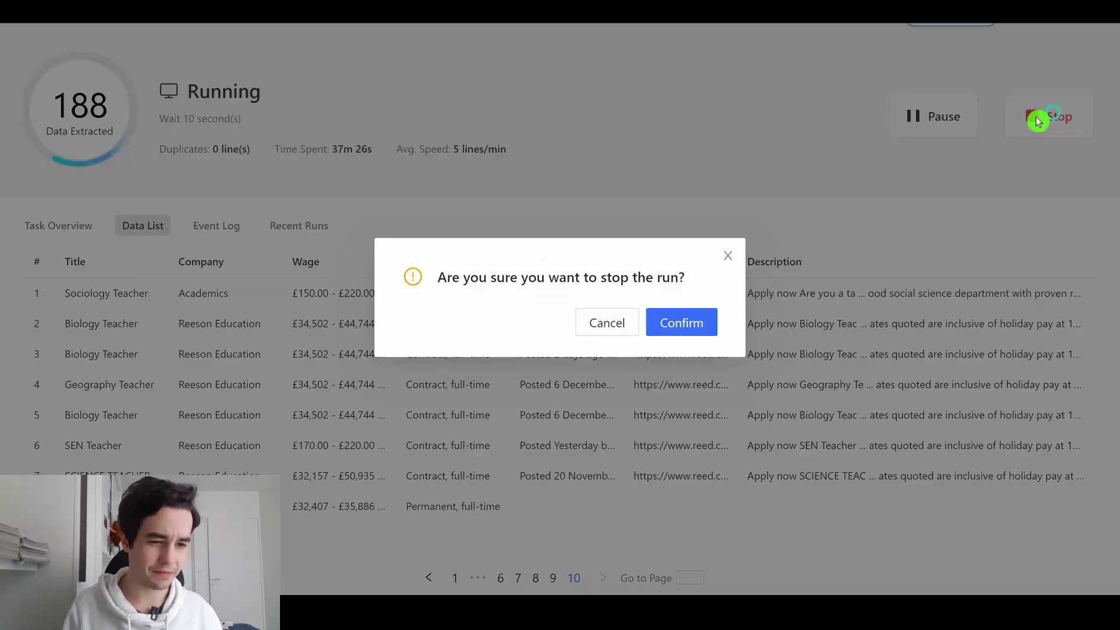
left_click(666, 328)
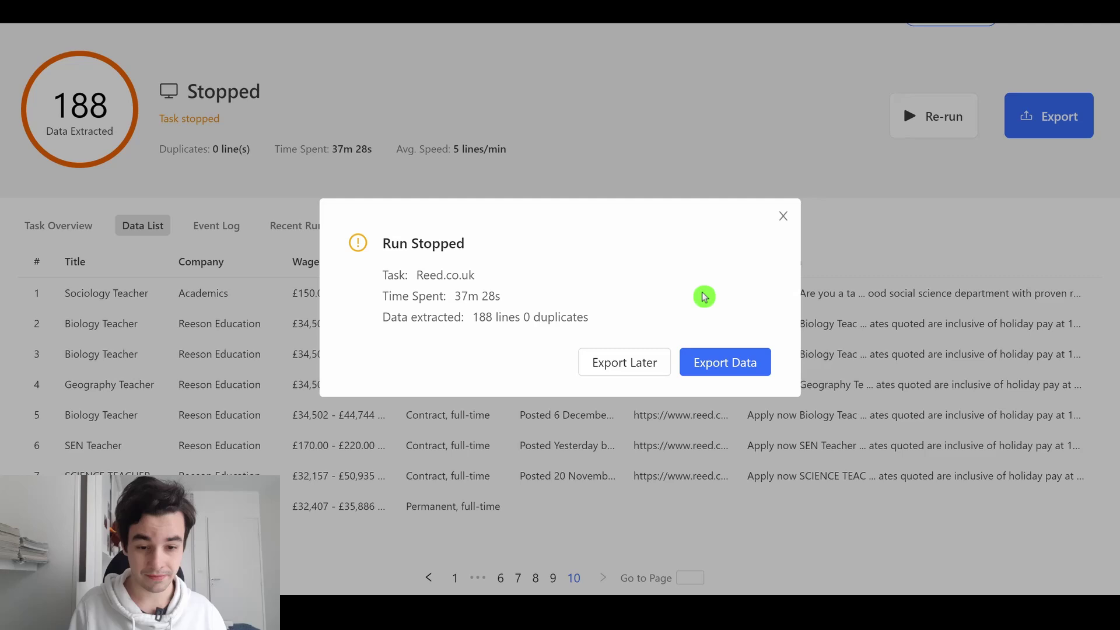
left_click(729, 361)
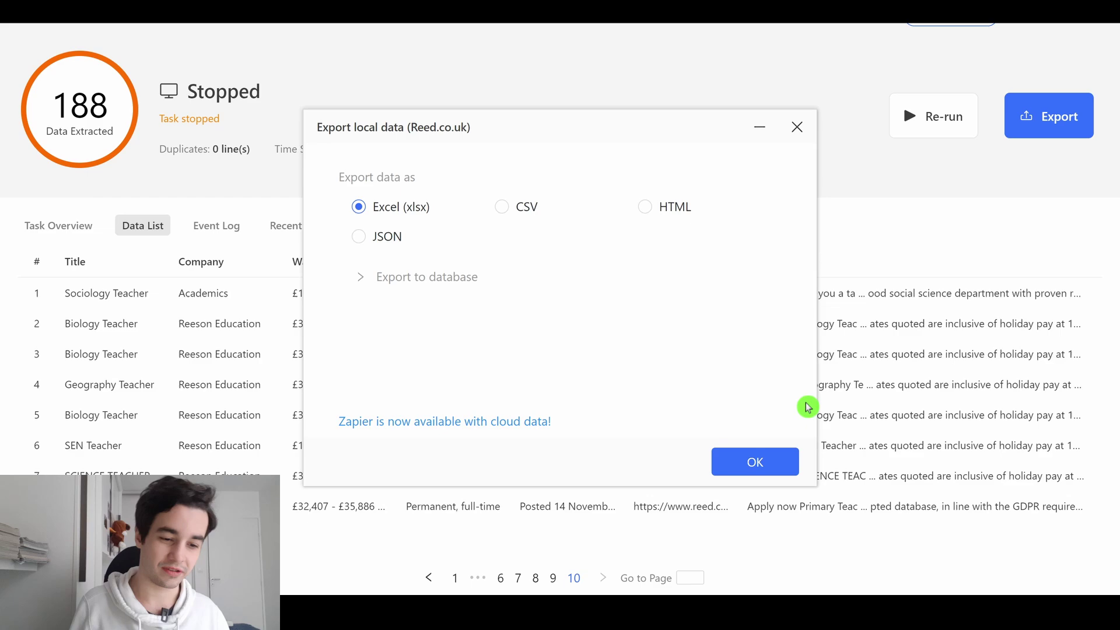
left_click(754, 461)
scroll(567, 349, "down", 2)
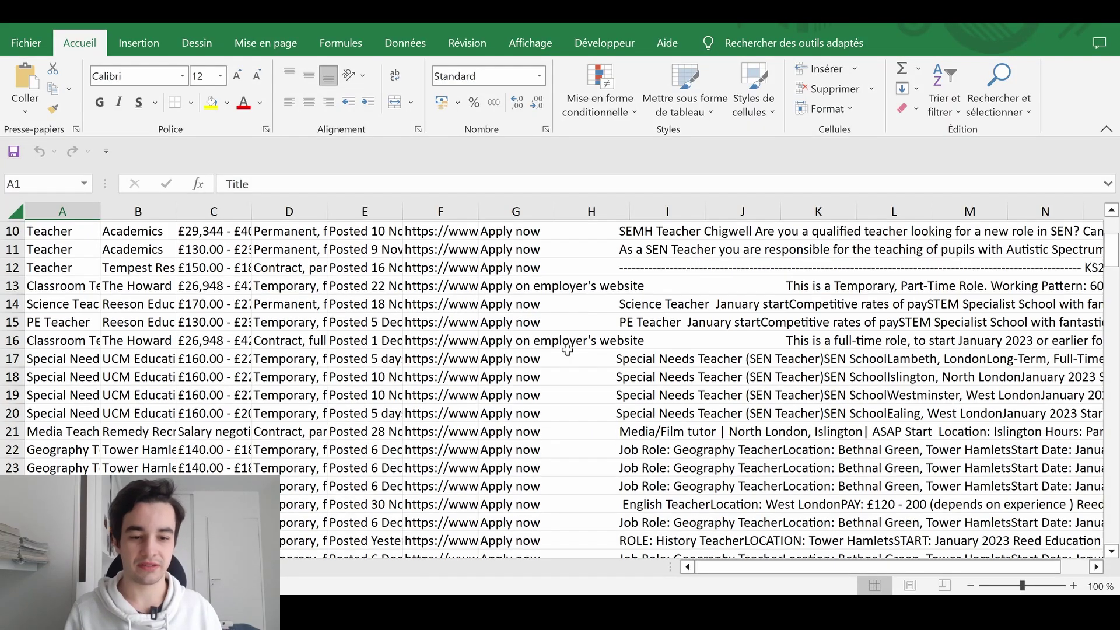